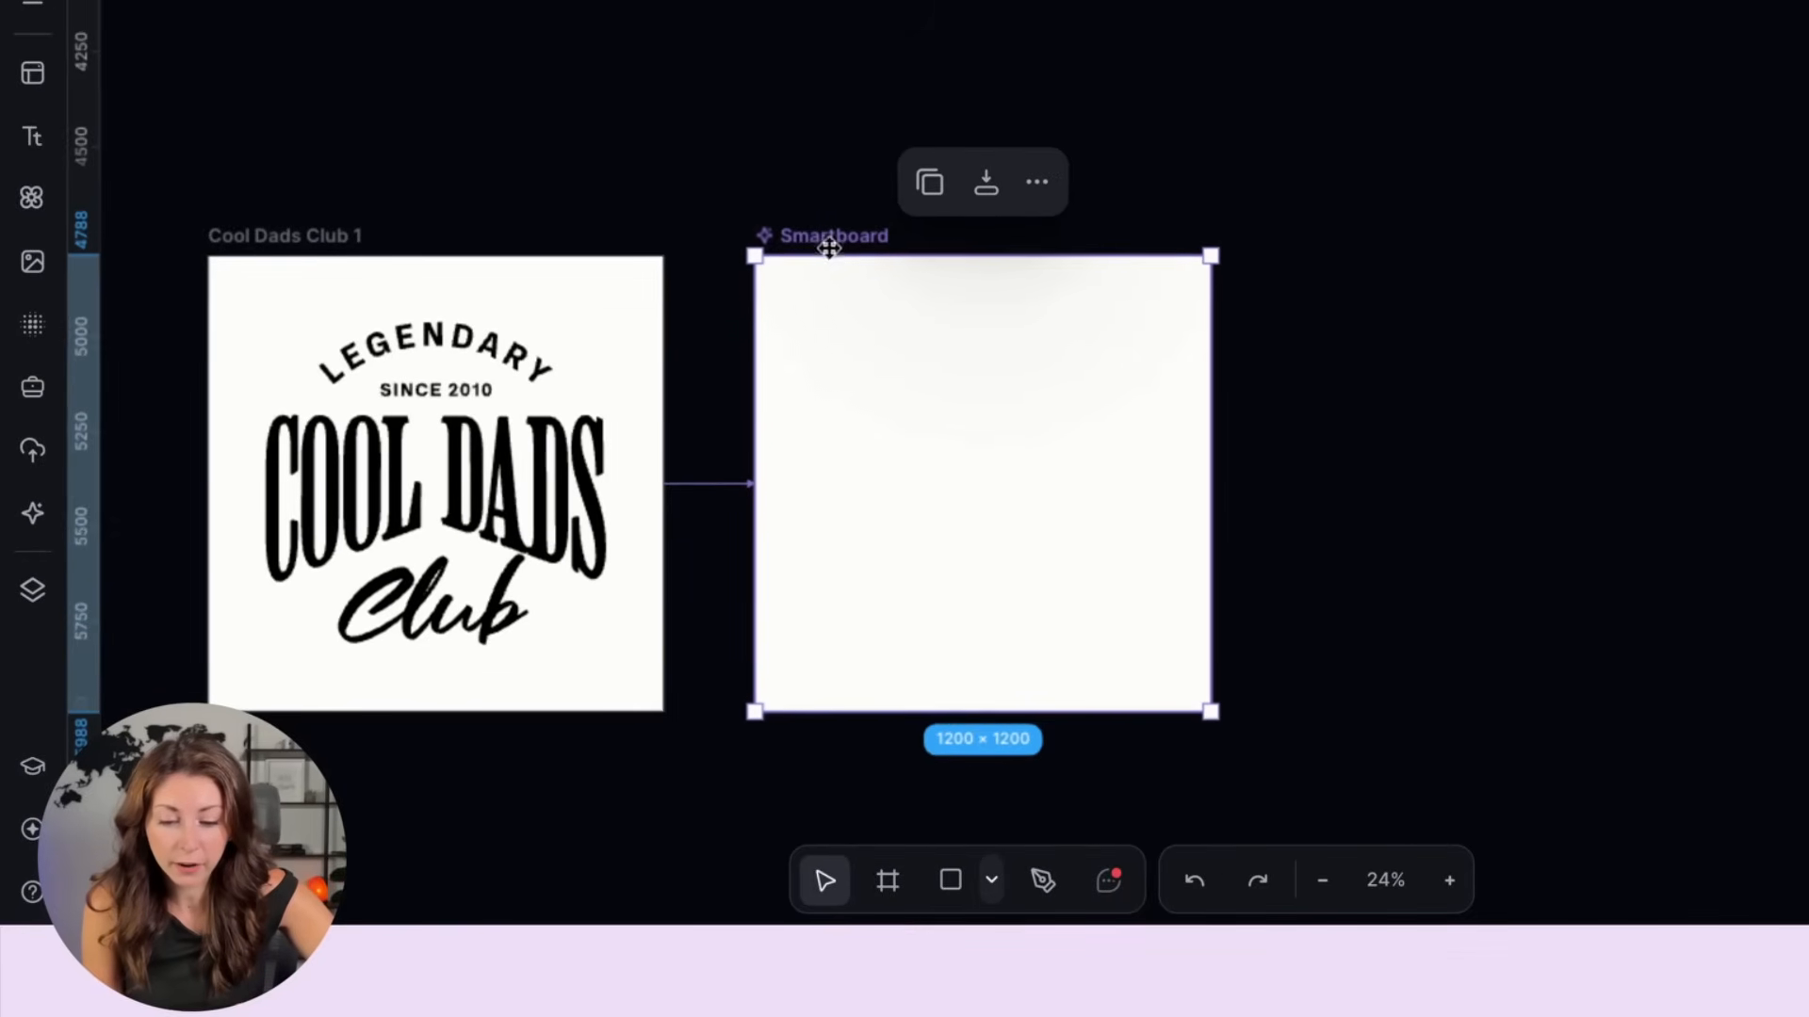
Step: Move the smartboard higher and generate its handyman dad version with a wrench and hammer on a transparent background
{"action": "left_click_drag", "start_coordinate": [798, 261], "coordinate": [828, 16]}
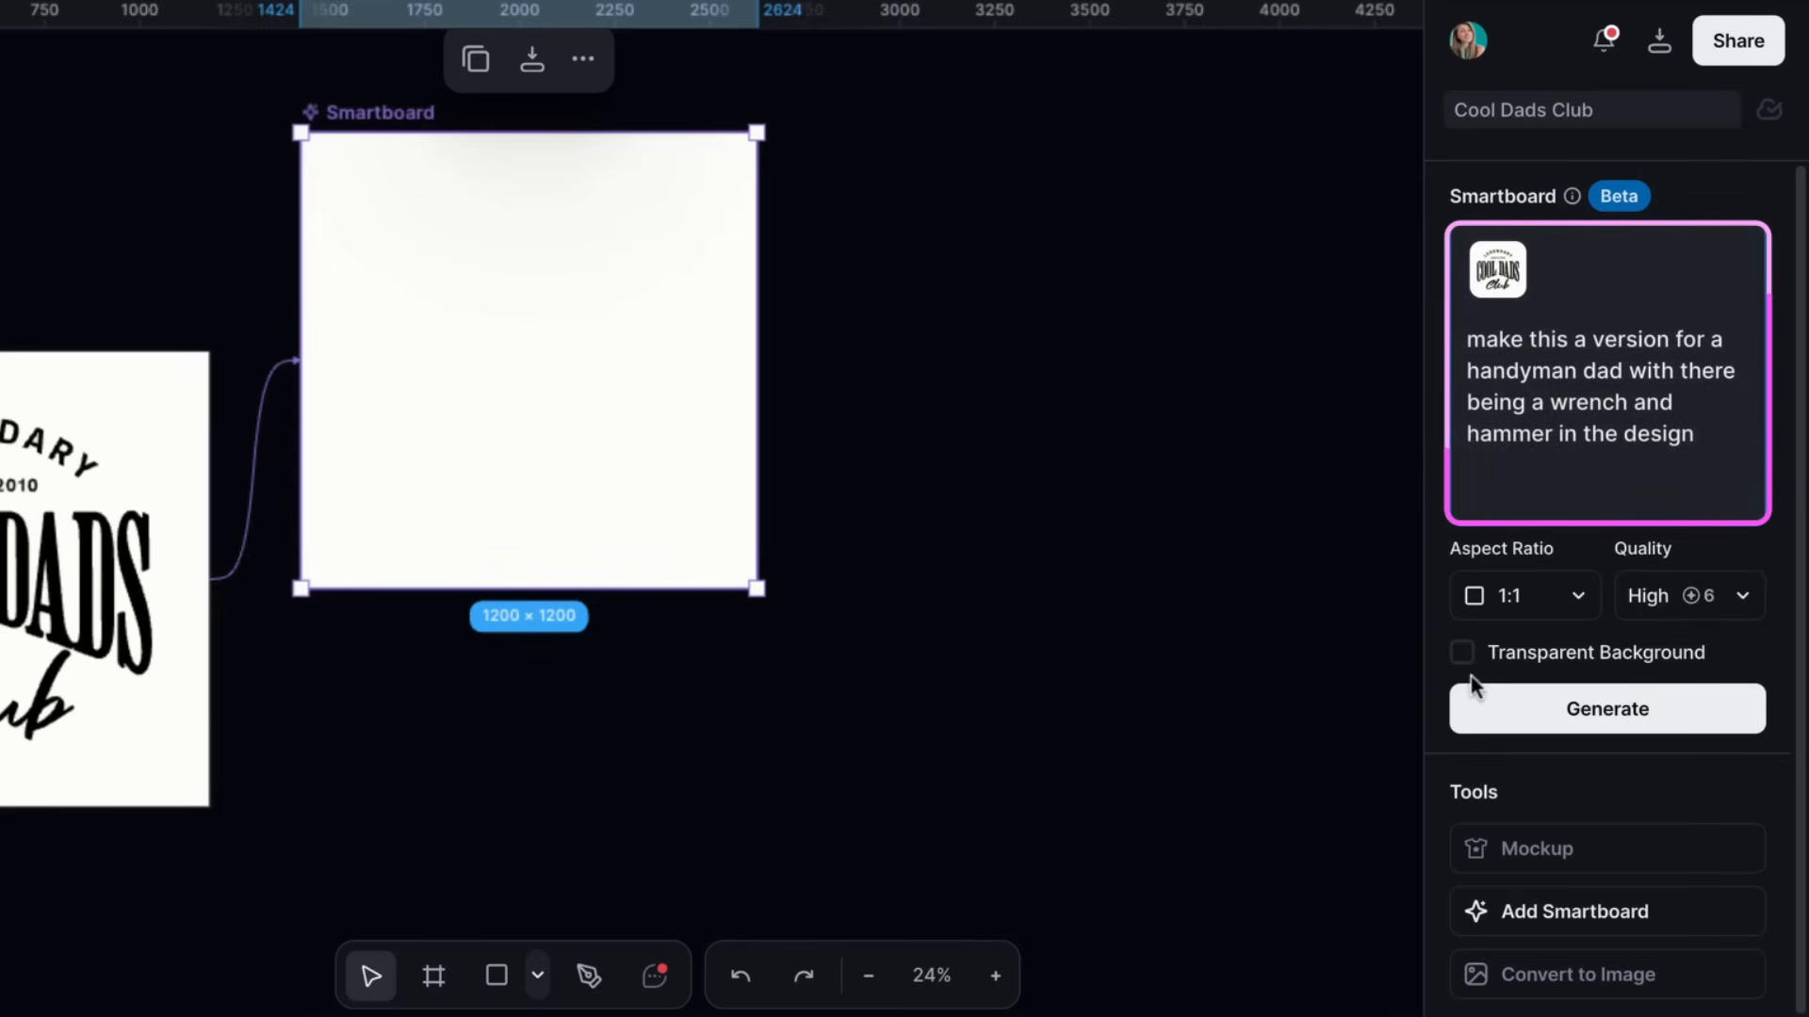
{"action": "left_click", "coordinate": [1533, 603]}
{"action": "left_click", "coordinate": [1619, 365]}
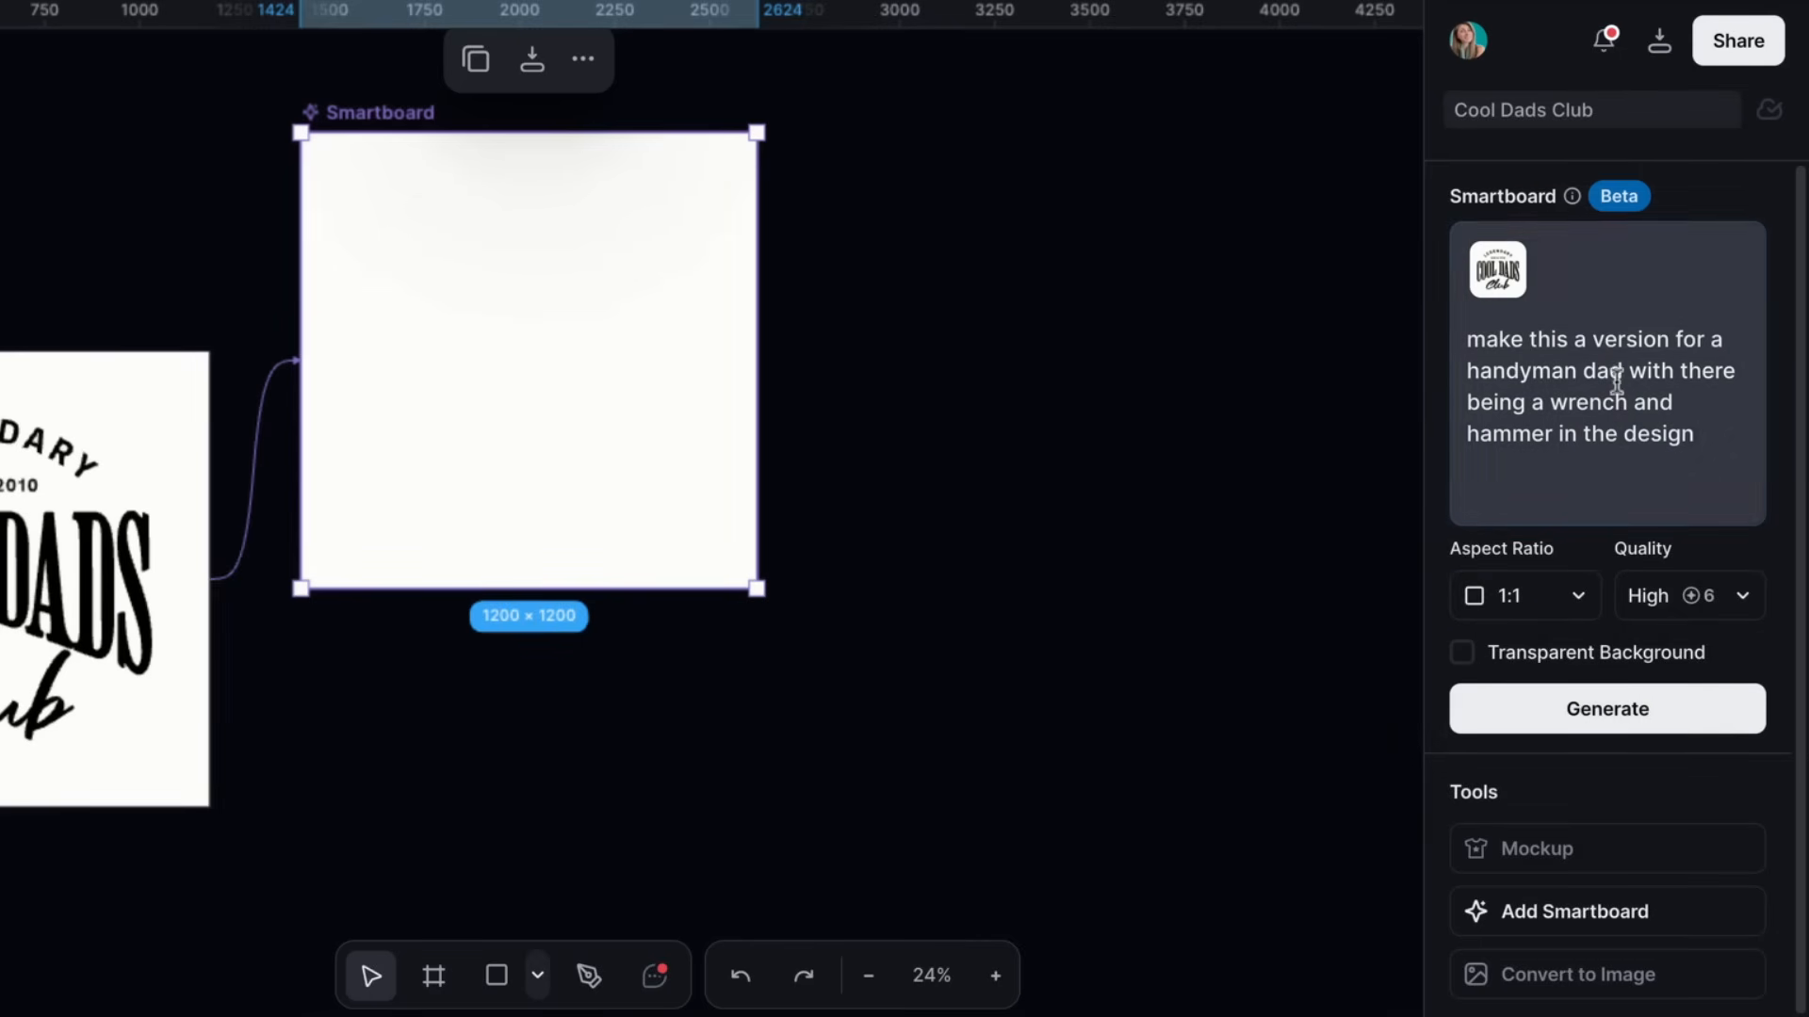
{"action": "left_click", "coordinate": [1466, 661]}
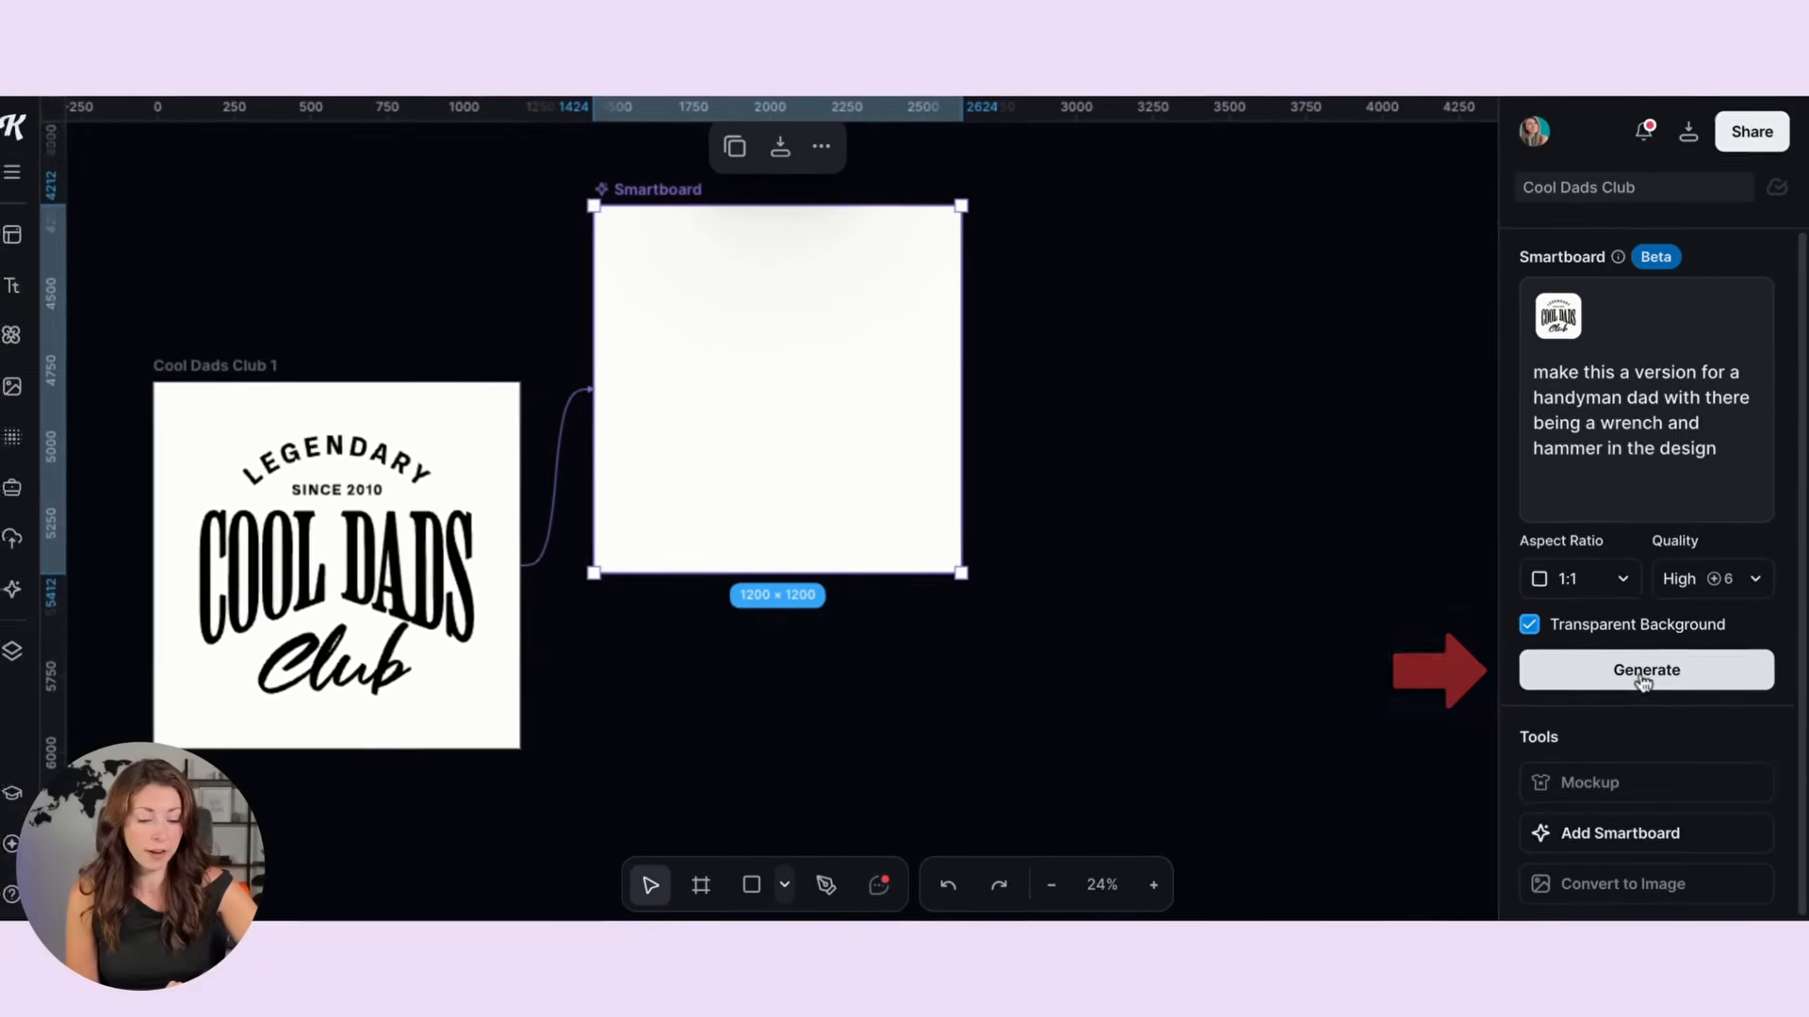
{"action": "left_click", "coordinate": [1616, 709]}
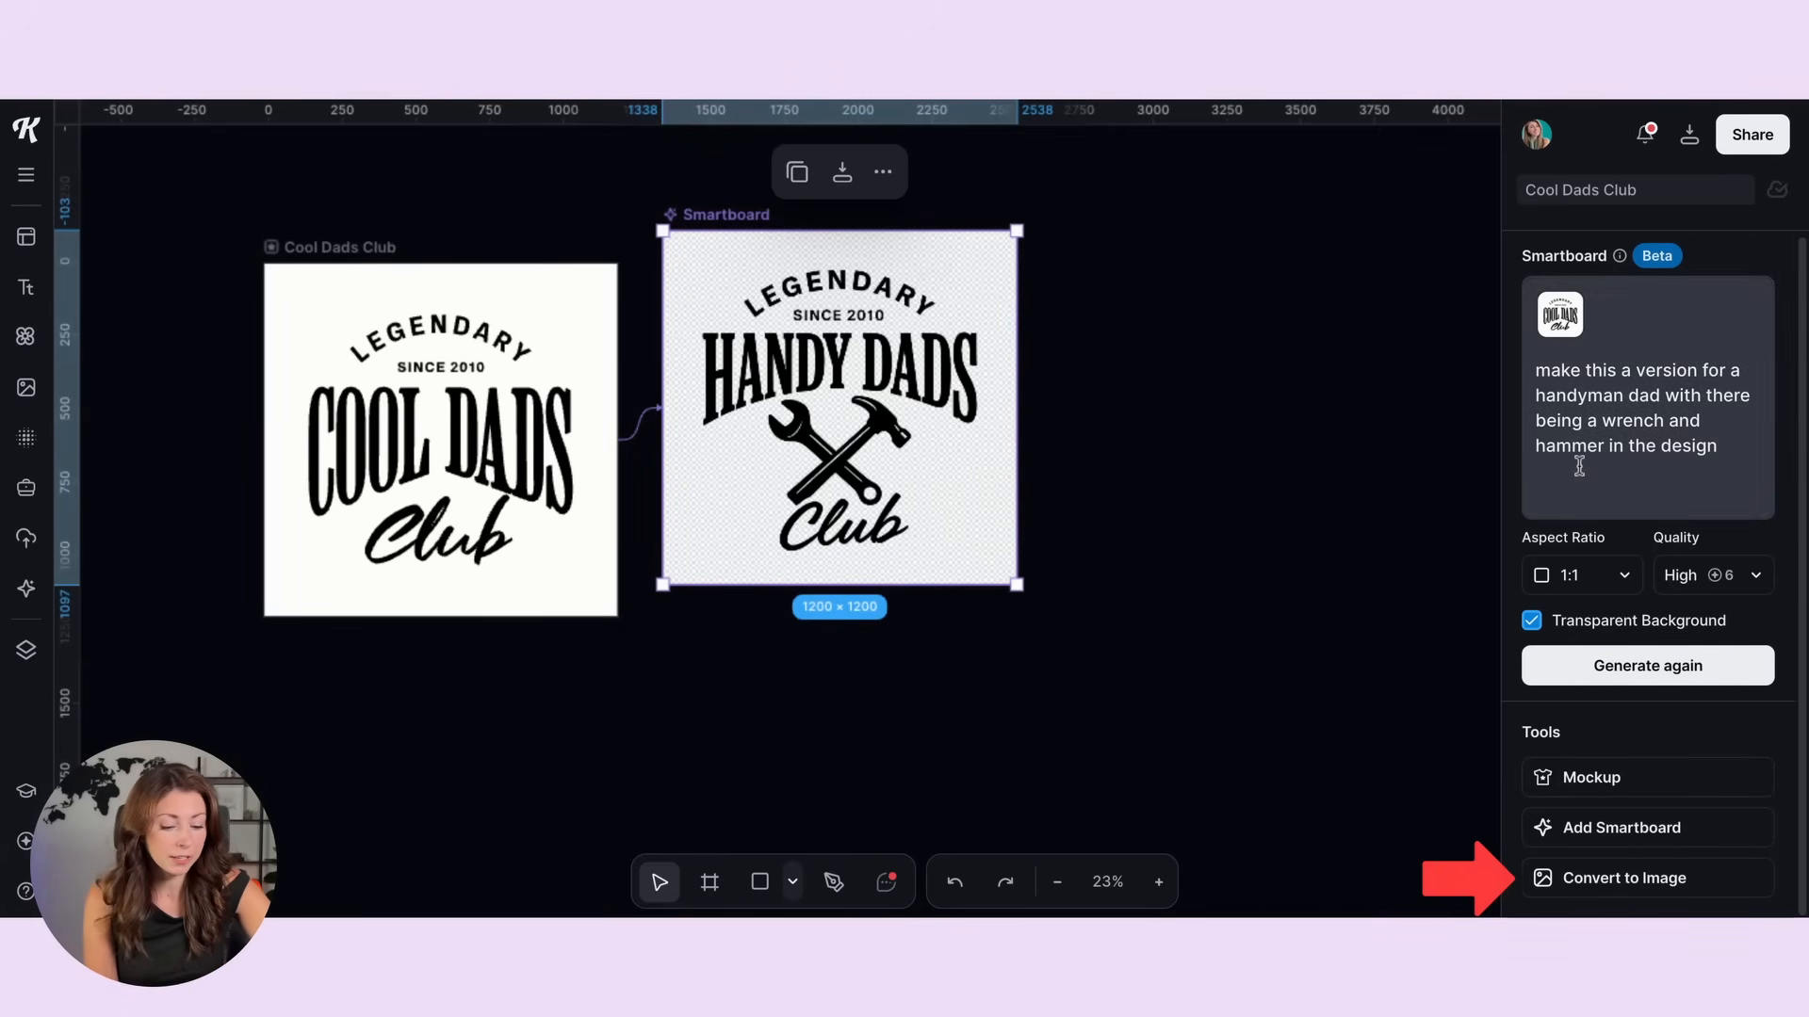
Step: Convert the generated Handy Dads smartboard to an image and move that image onto empty canvas
{"action": "left_click", "coordinate": [1638, 885]}
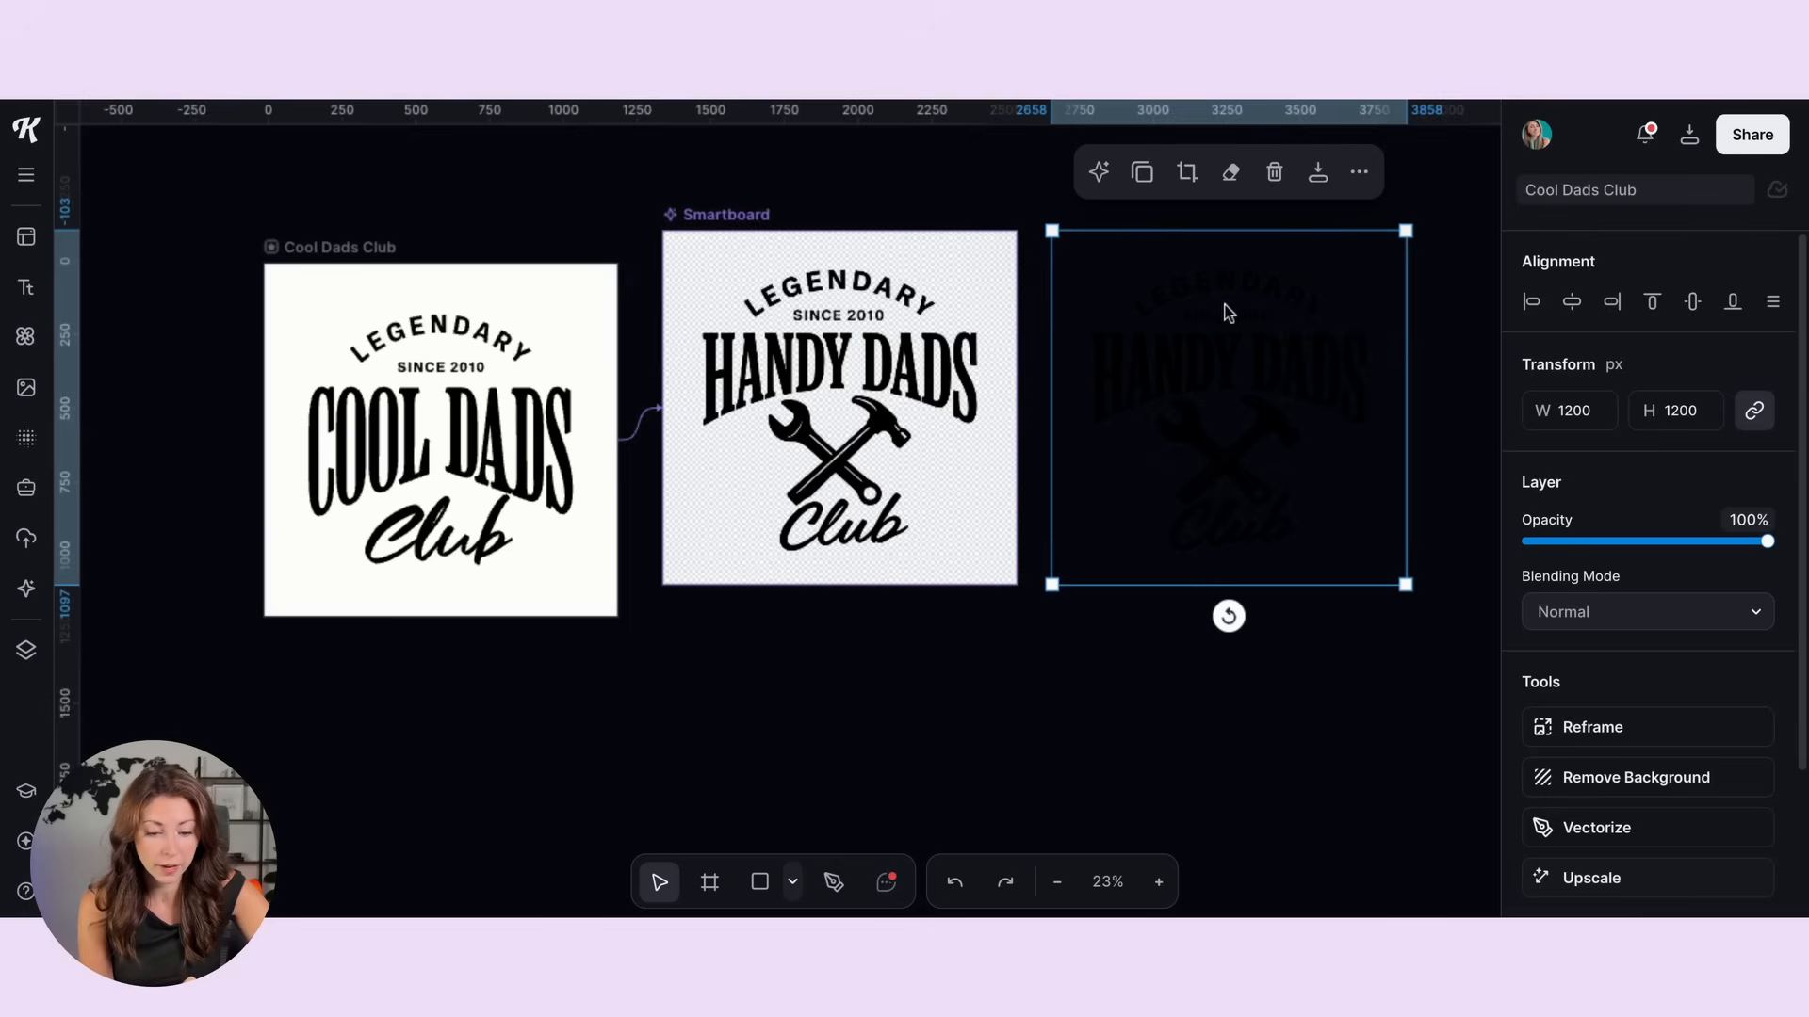
{"action": "left_click_drag", "start_coordinate": [1190, 333], "coordinate": [775, 361]}
{"action": "scroll", "coordinate": [772, 356], "scroll_direction": "up", "scroll_amount": 2}
{"action": "scroll", "coordinate": [772, 356], "scroll_direction": "right", "scroll_amount": 1}
{"action": "scroll", "coordinate": [1070, 529], "scroll_direction": "up", "scroll_amount": 2}
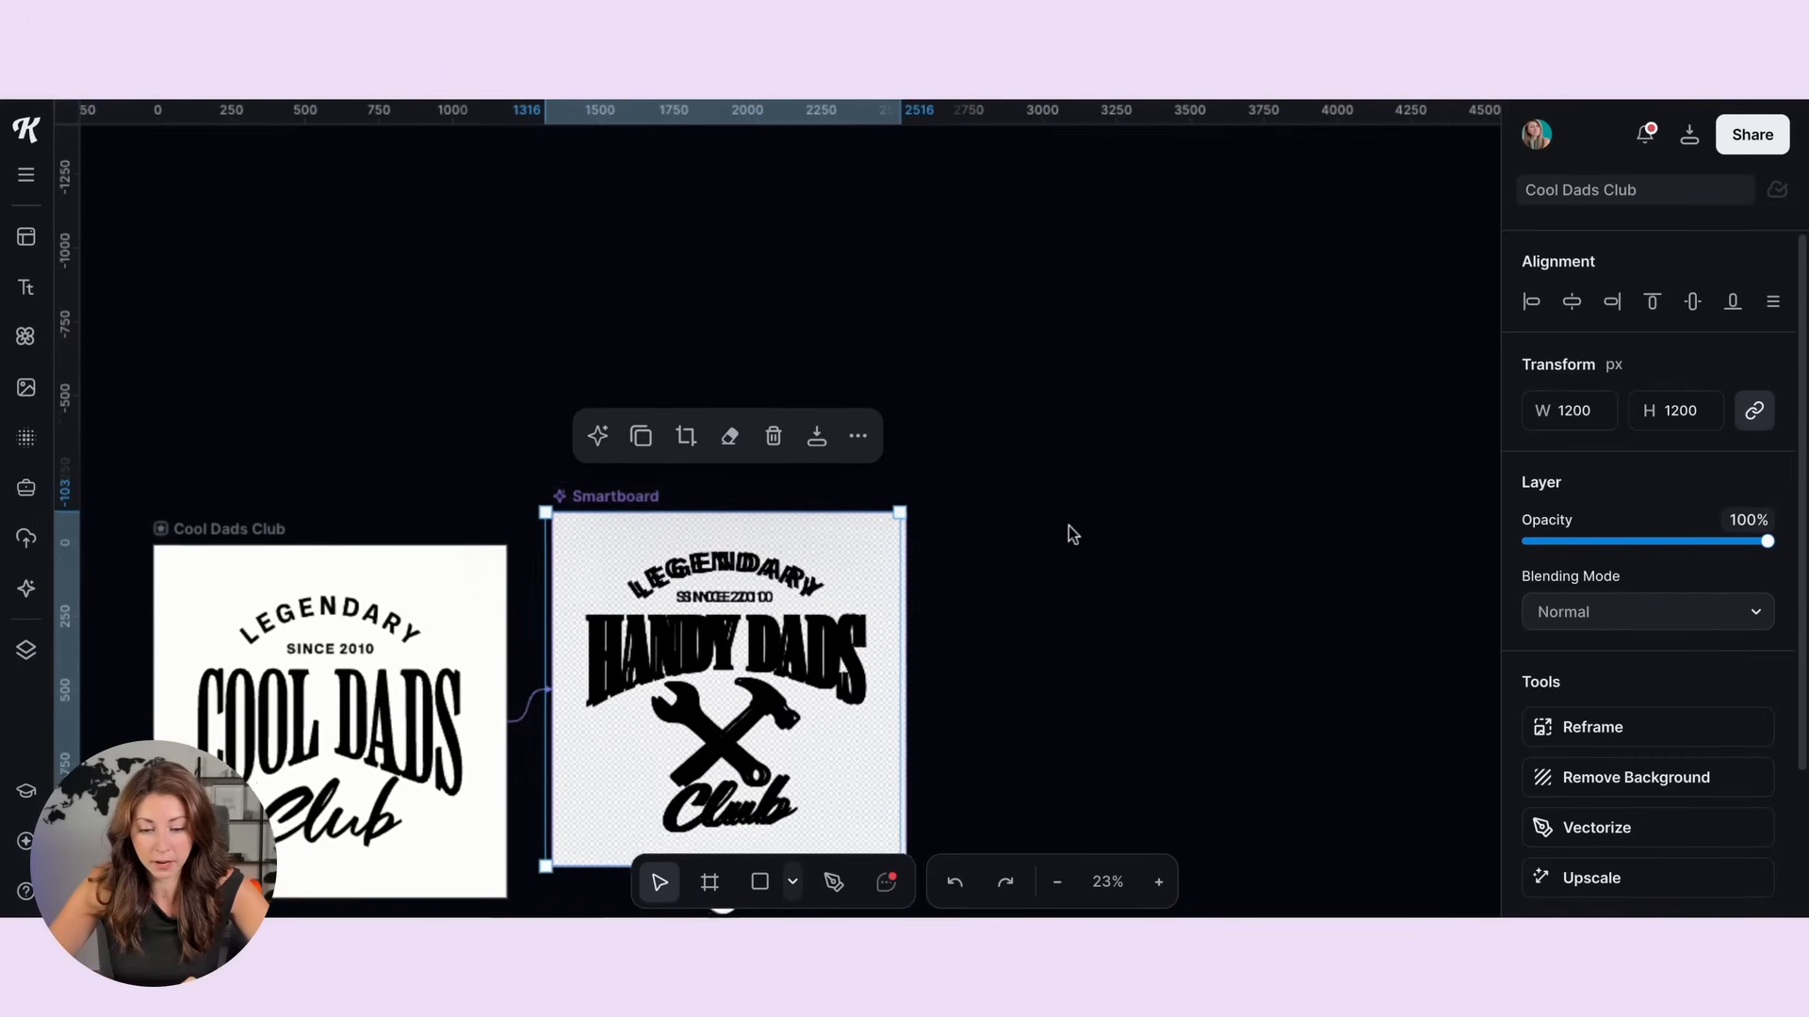
{"action": "left_click_drag", "start_coordinate": [767, 664], "coordinate": [1222, 292]}
Step: Place the Handy Dads image on a white artboard above the original design and enlarge it to 1378 × 1378 px
{"action": "left_click_drag", "start_coordinate": [959, 184], "coordinate": [192, 62]}
{"action": "left_click", "coordinate": [355, 468]}
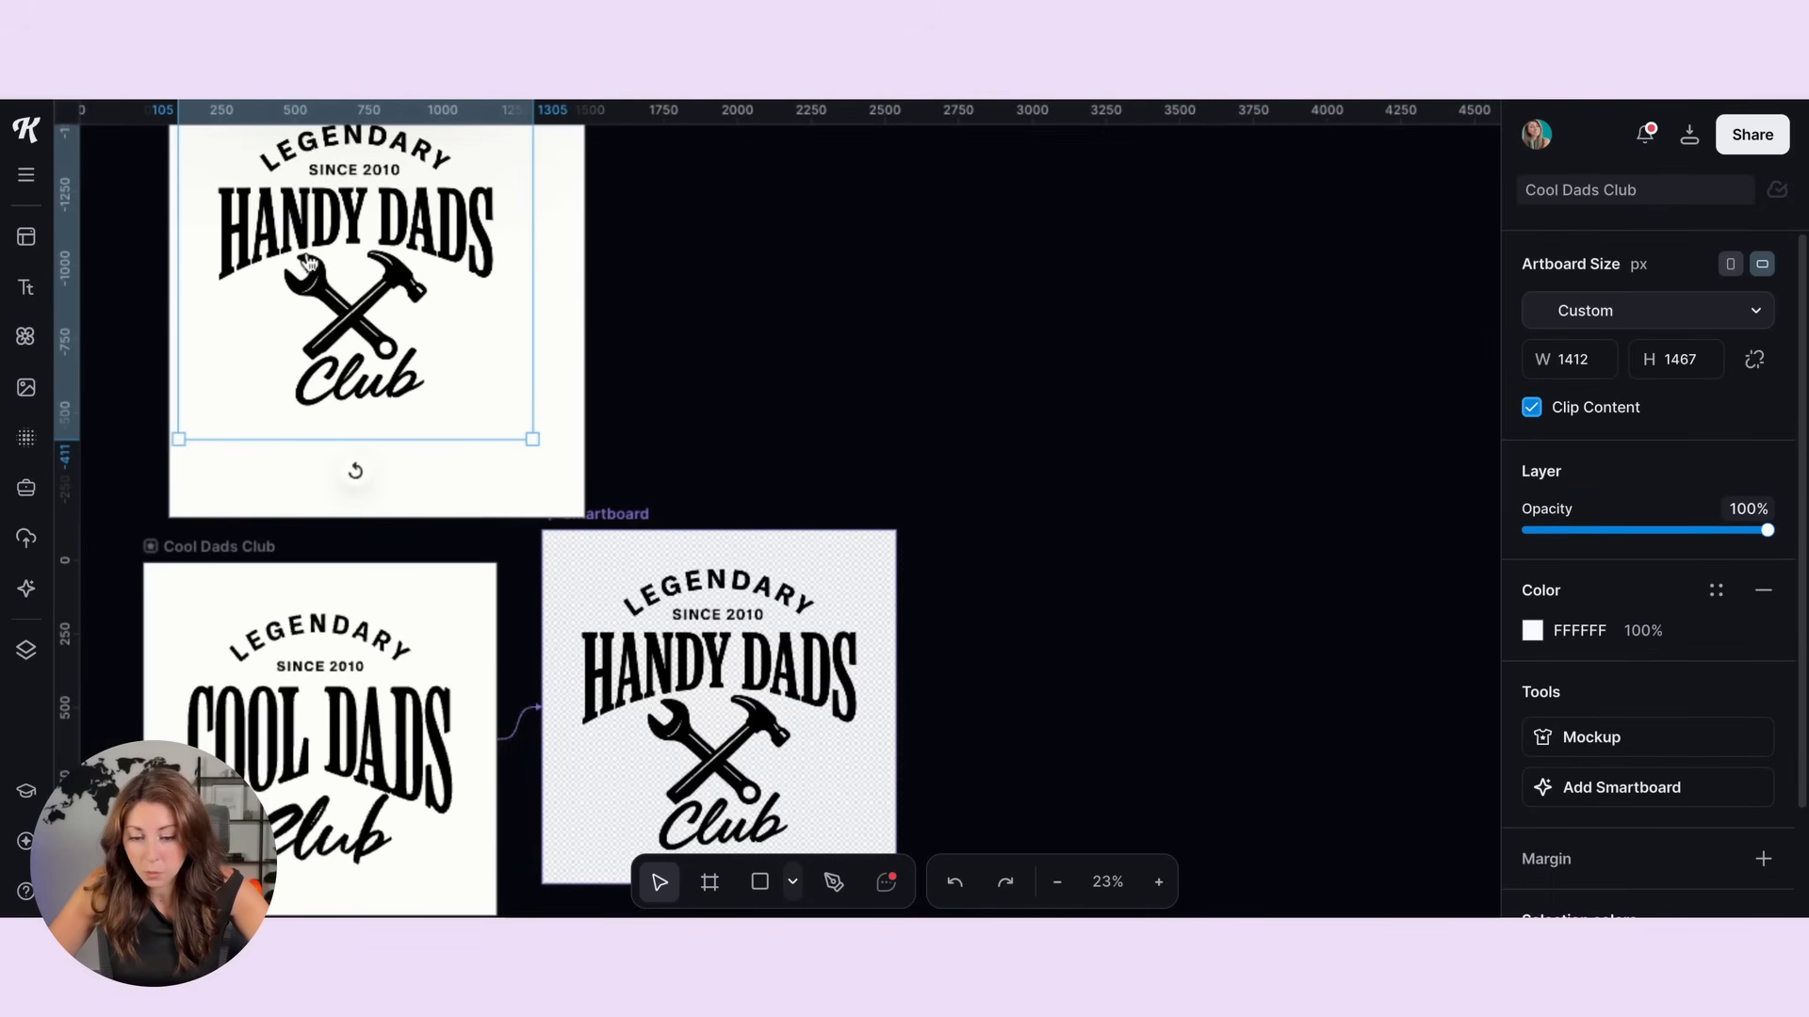
{"action": "left_click_drag", "start_coordinate": [537, 437], "coordinate": [584, 494]}
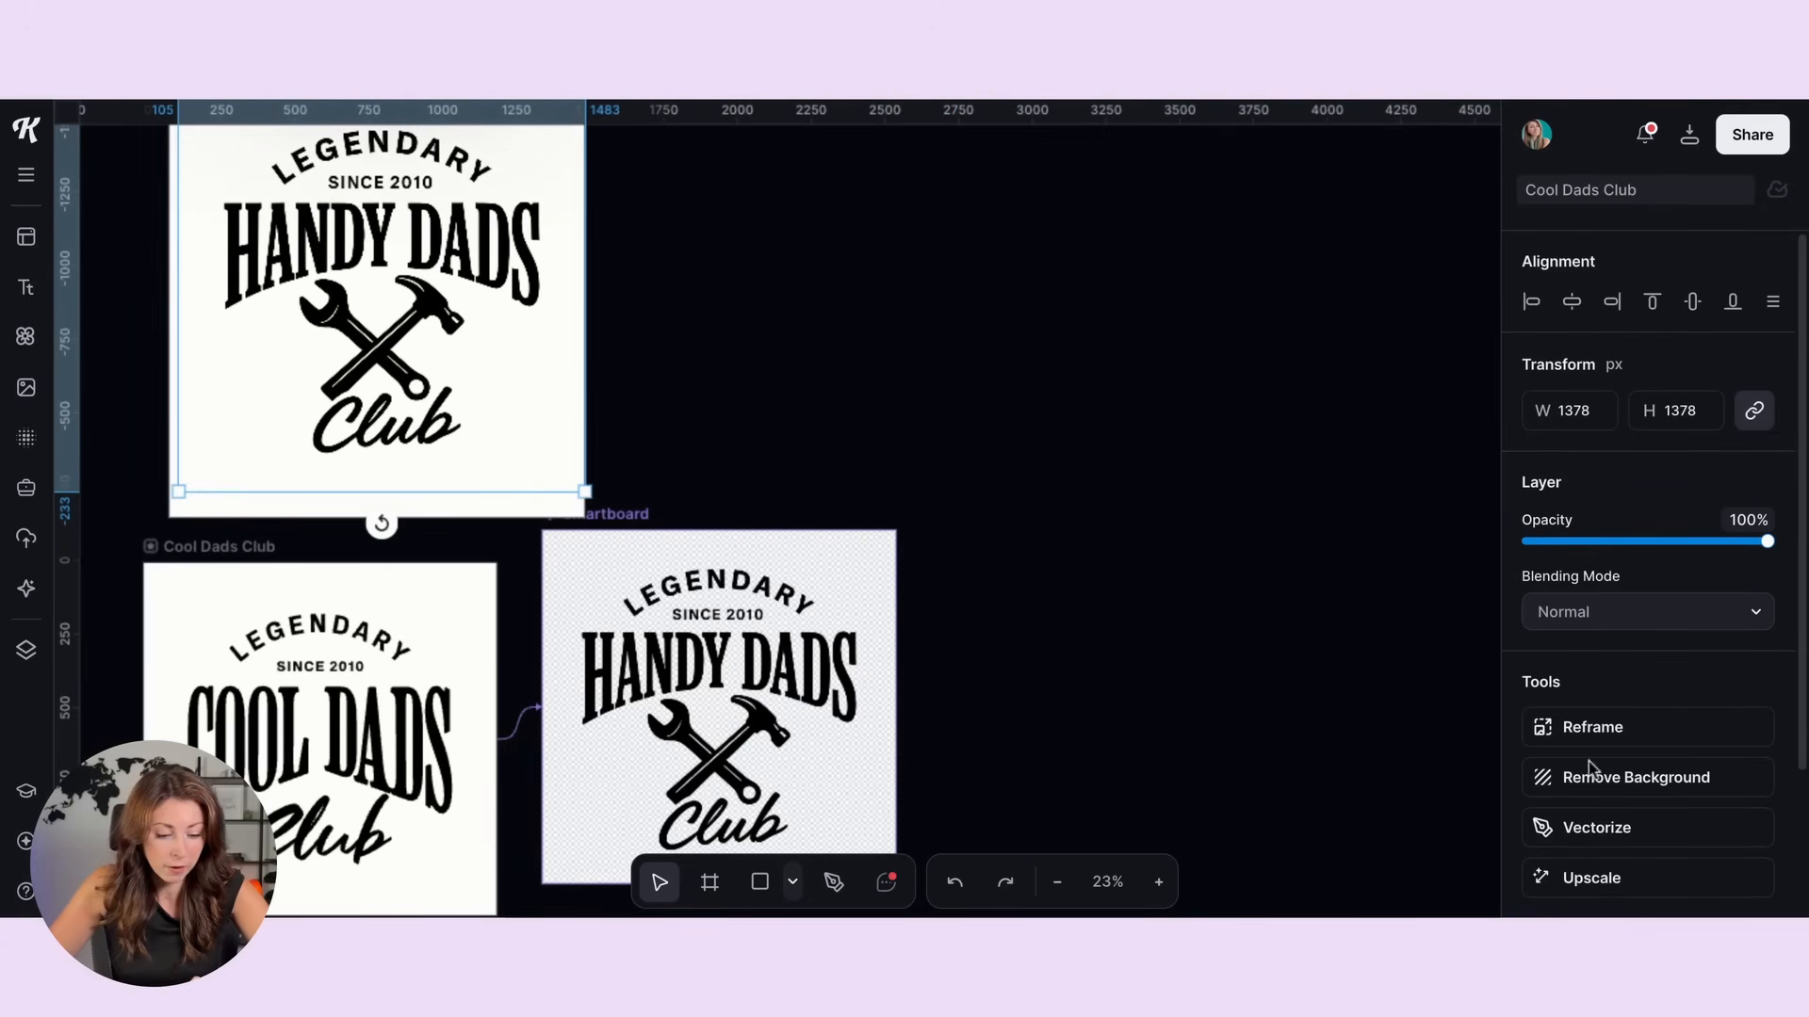
Step: Vectorize the Handy Dads image with 1 color
{"action": "left_click", "coordinate": [1640, 845]}
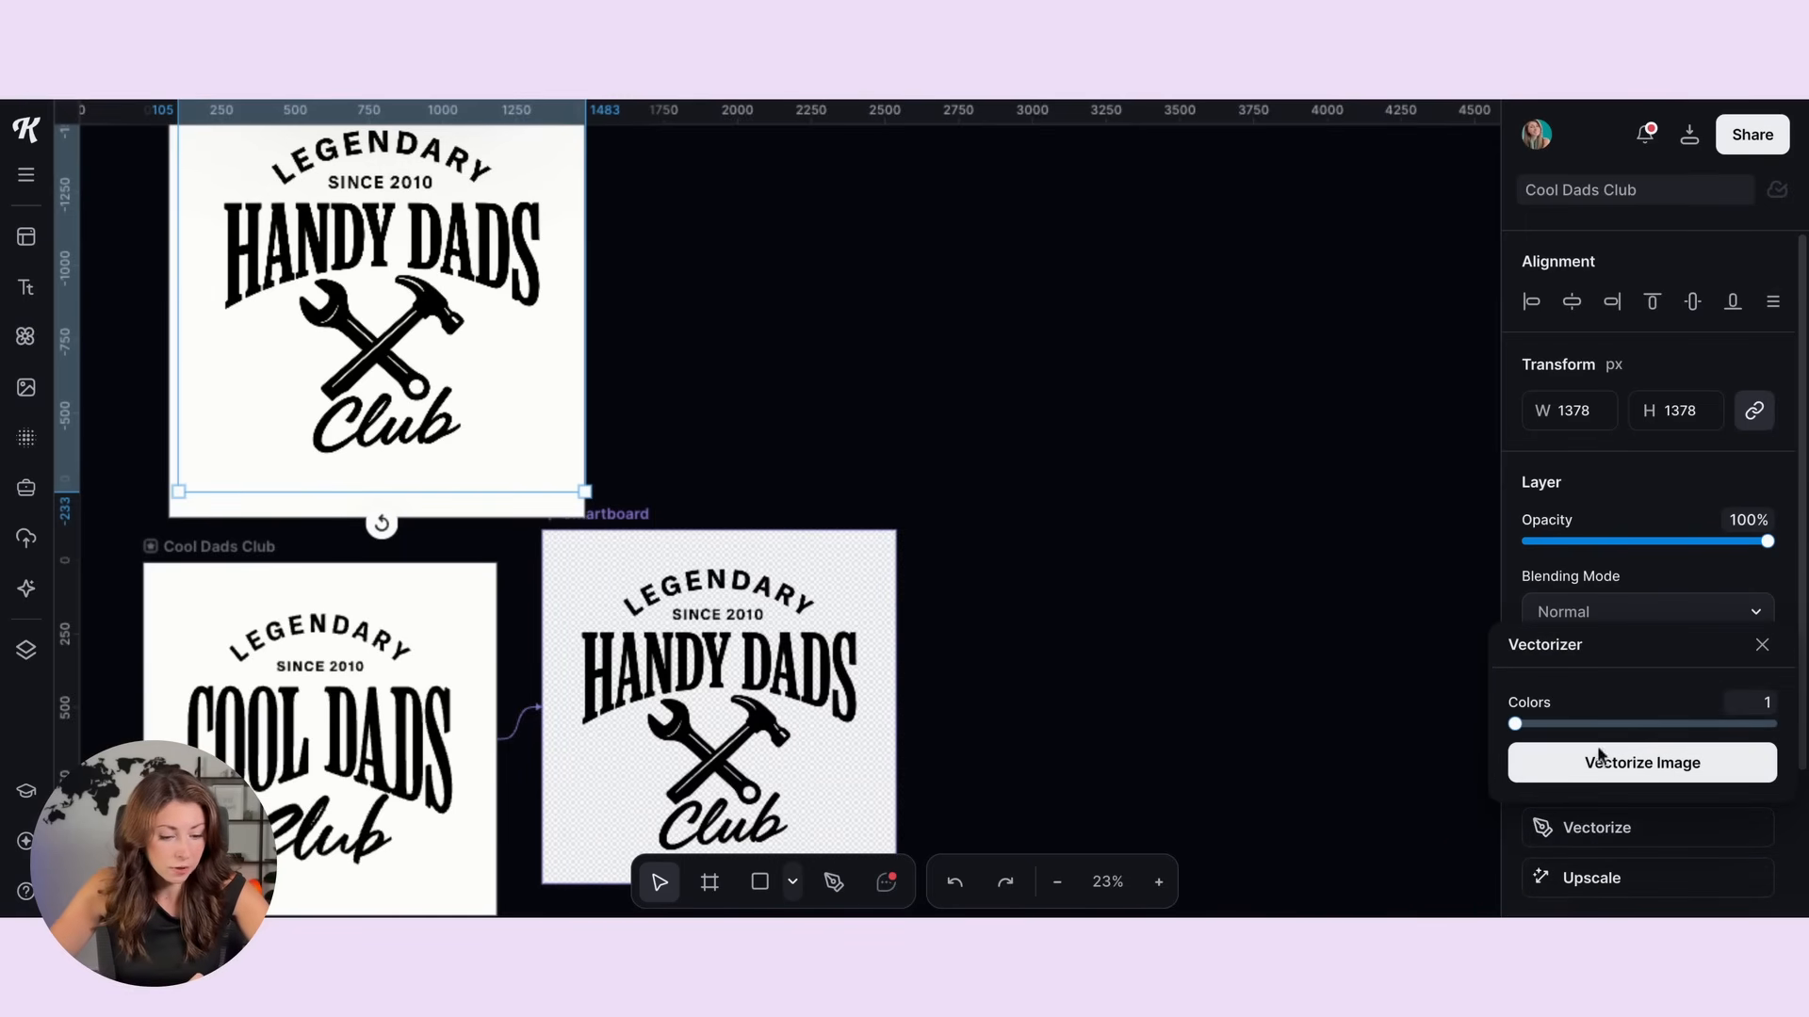
{"action": "scroll", "coordinate": [1625, 515], "scroll_direction": "down", "scroll_amount": 2}
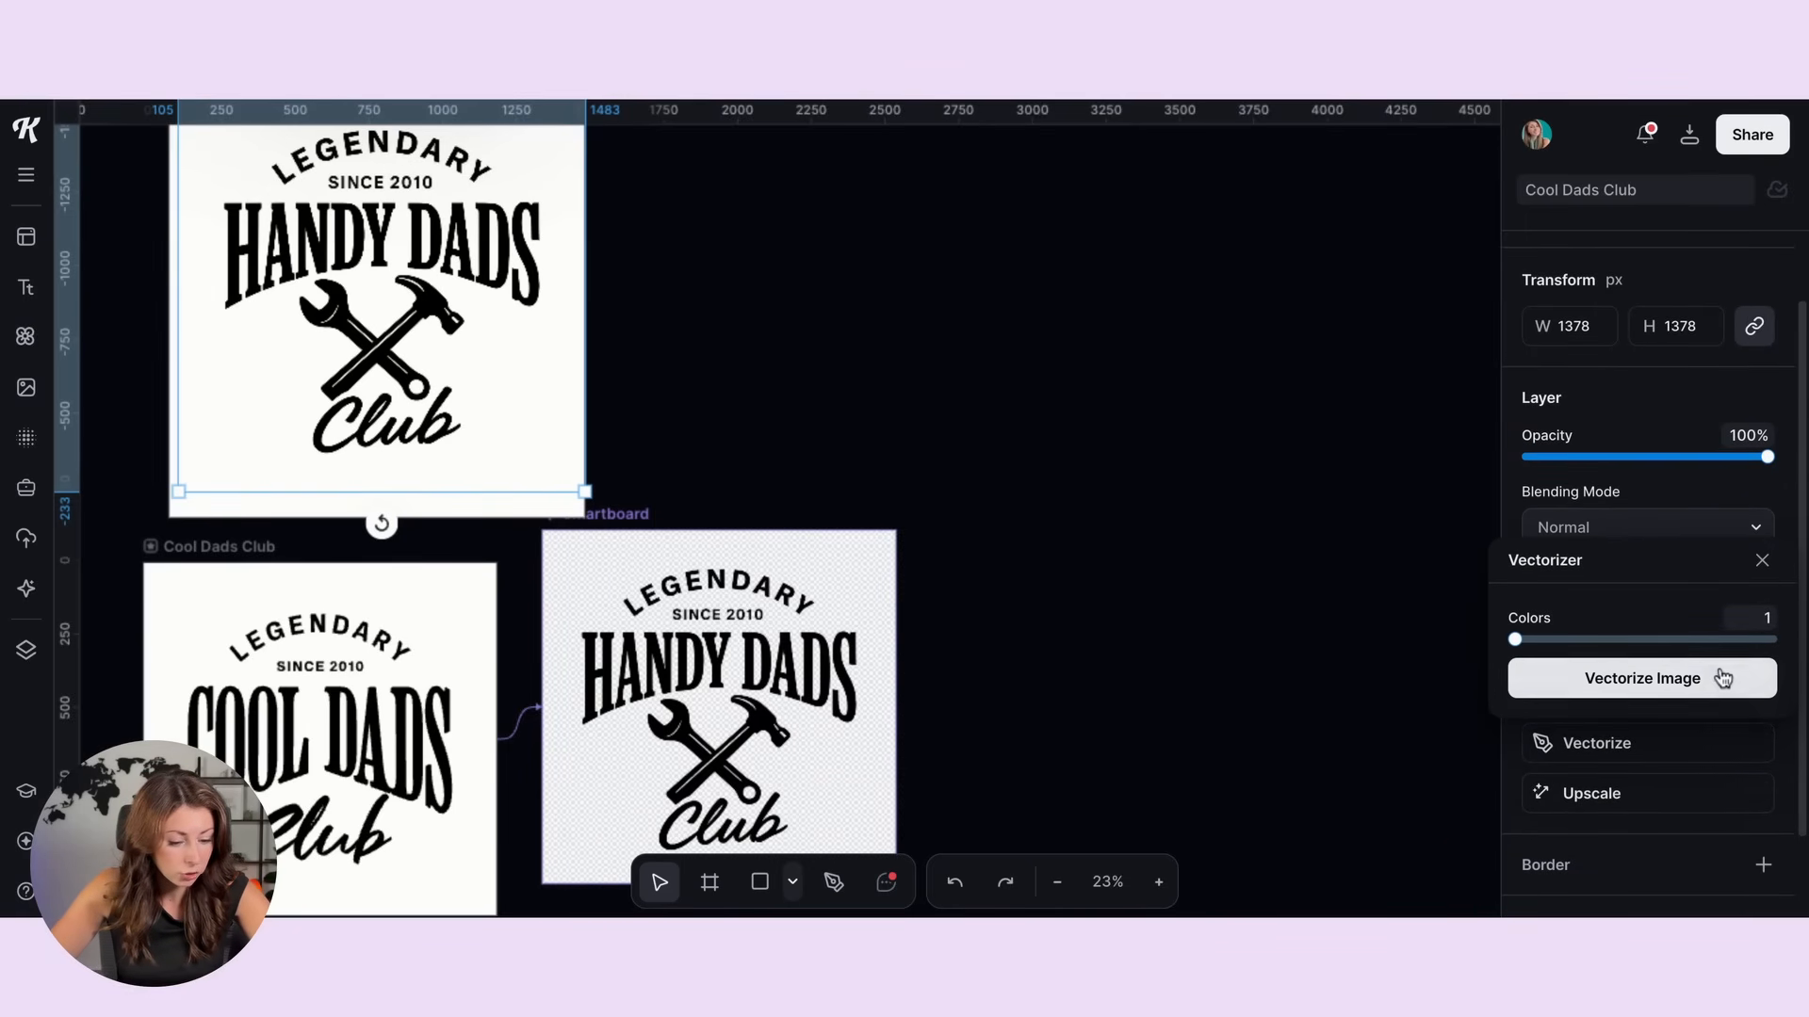
{"action": "left_click", "coordinate": [1704, 679]}
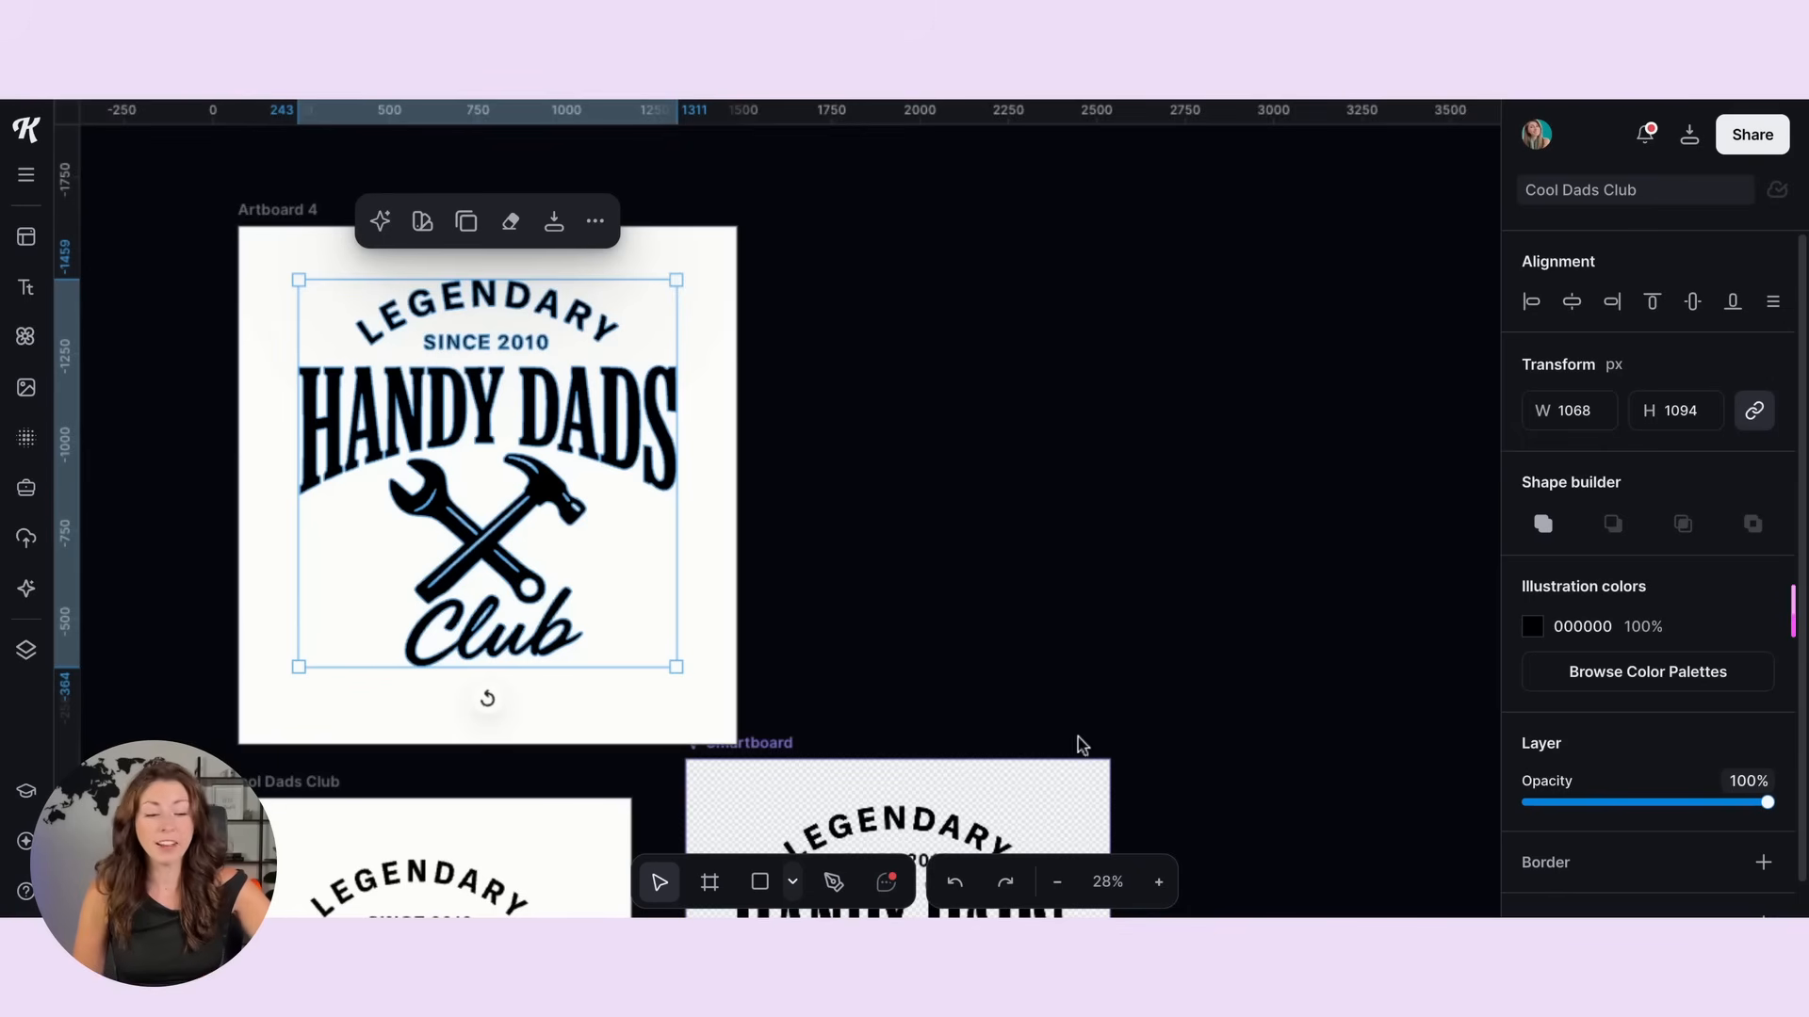
Step: Recolor the vectorized Handy Dads illustration to dark red 5A0000
{"action": "left_click", "coordinate": [1532, 628]}
{"action": "left_click_drag", "start_coordinate": [1310, 565], "coordinate": [1494, 562]}
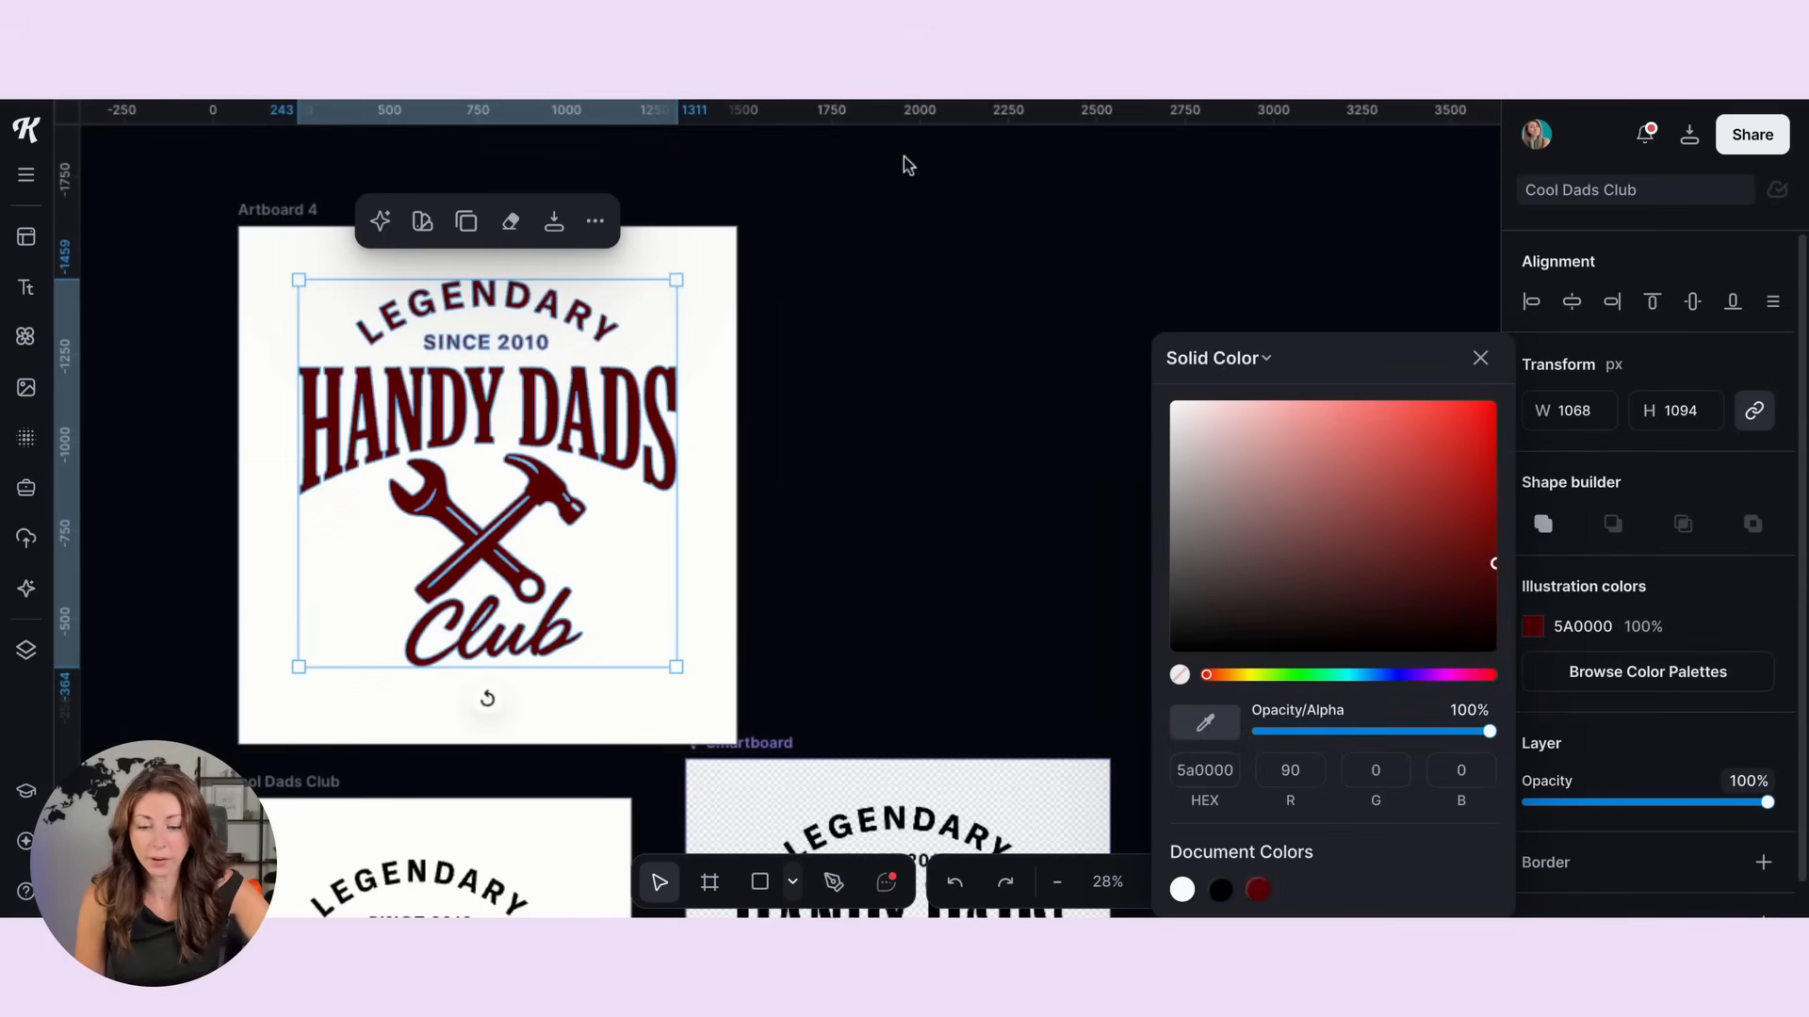
{"action": "left_click", "coordinate": [1066, 184]}
{"action": "left_click", "coordinate": [550, 341]}
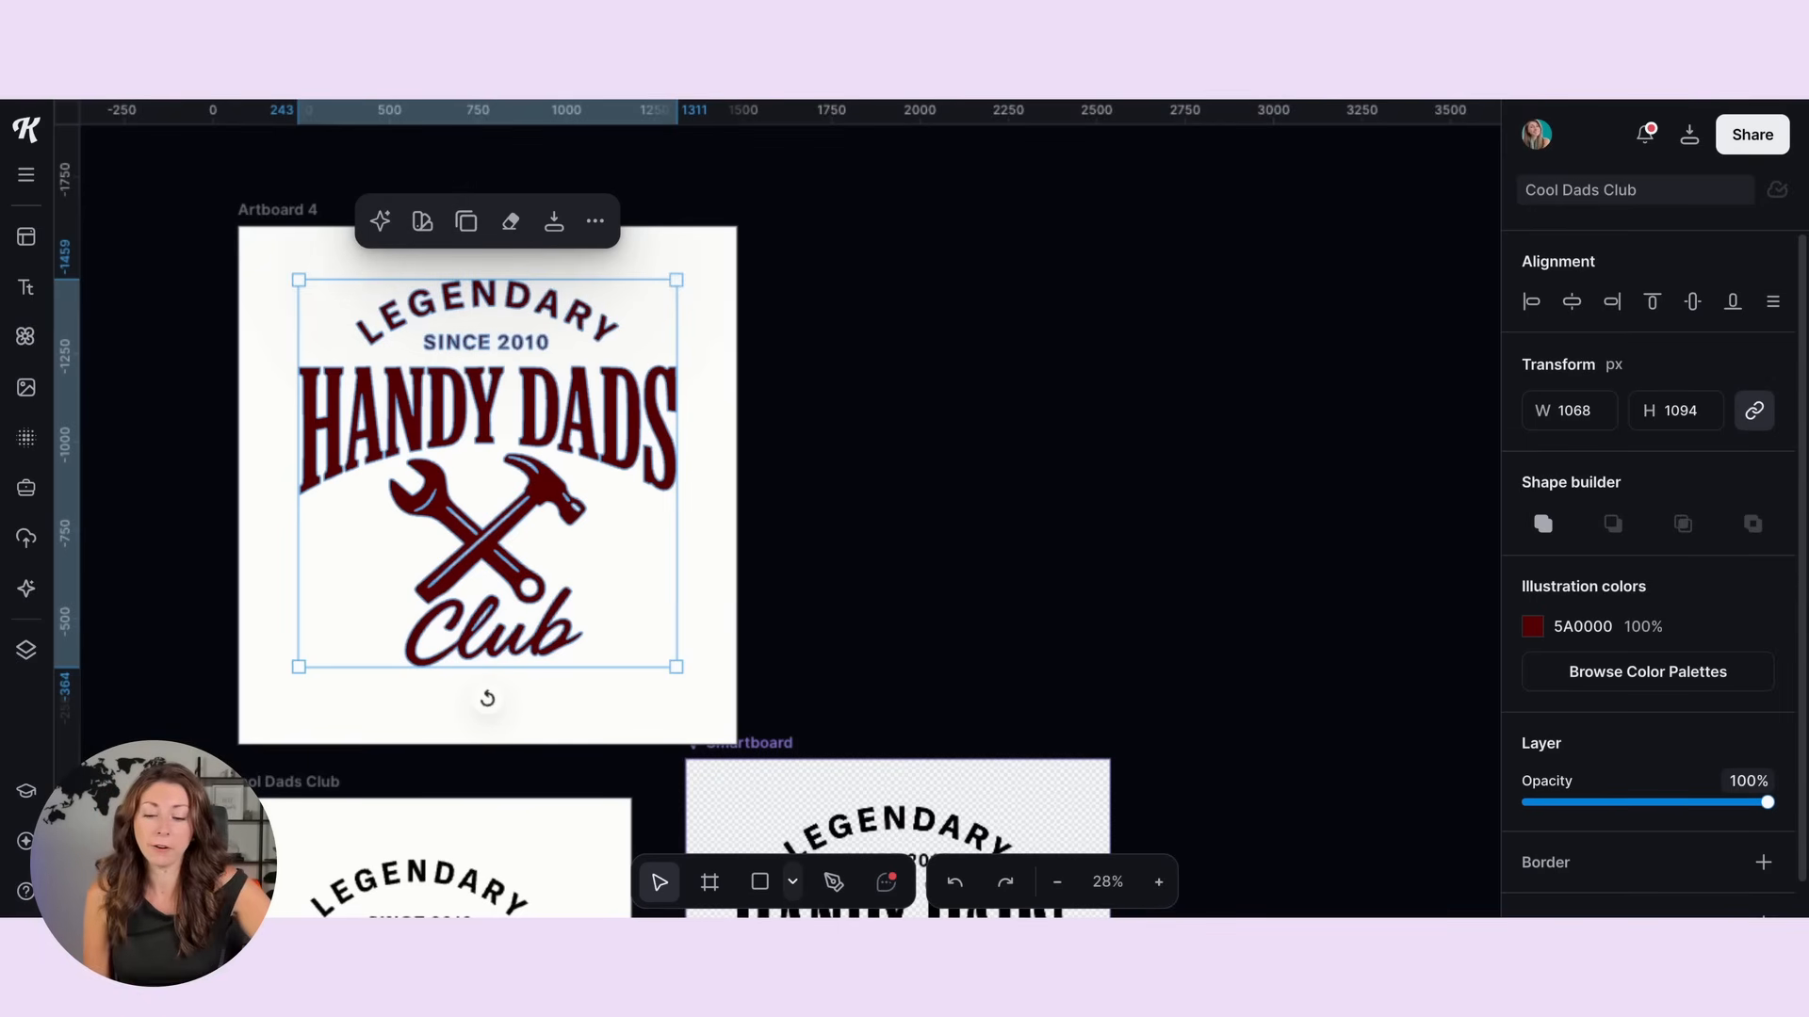
{"action": "left_click", "coordinate": [884, 297]}
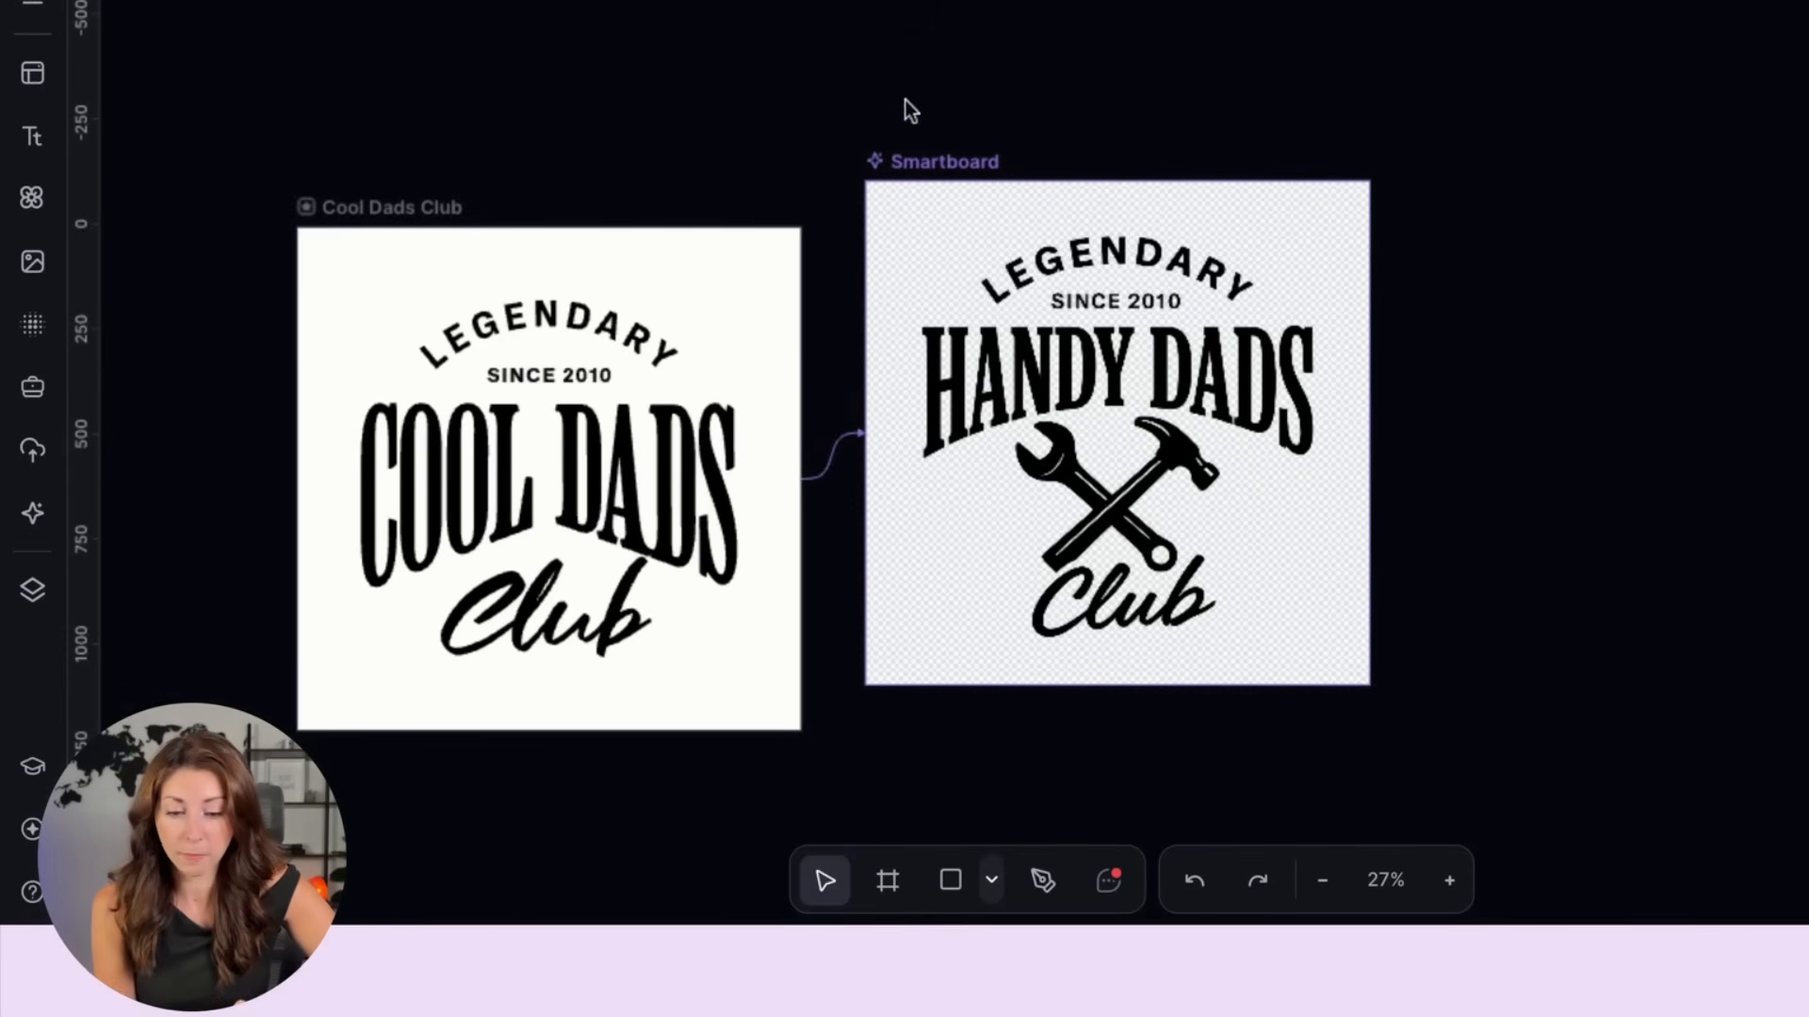
Step: Move the Handy Dads smartboard above the original artboard's level and add a new smartboard branching from it
{"action": "left_click_drag", "start_coordinate": [928, 162], "coordinate": [747, 101]}
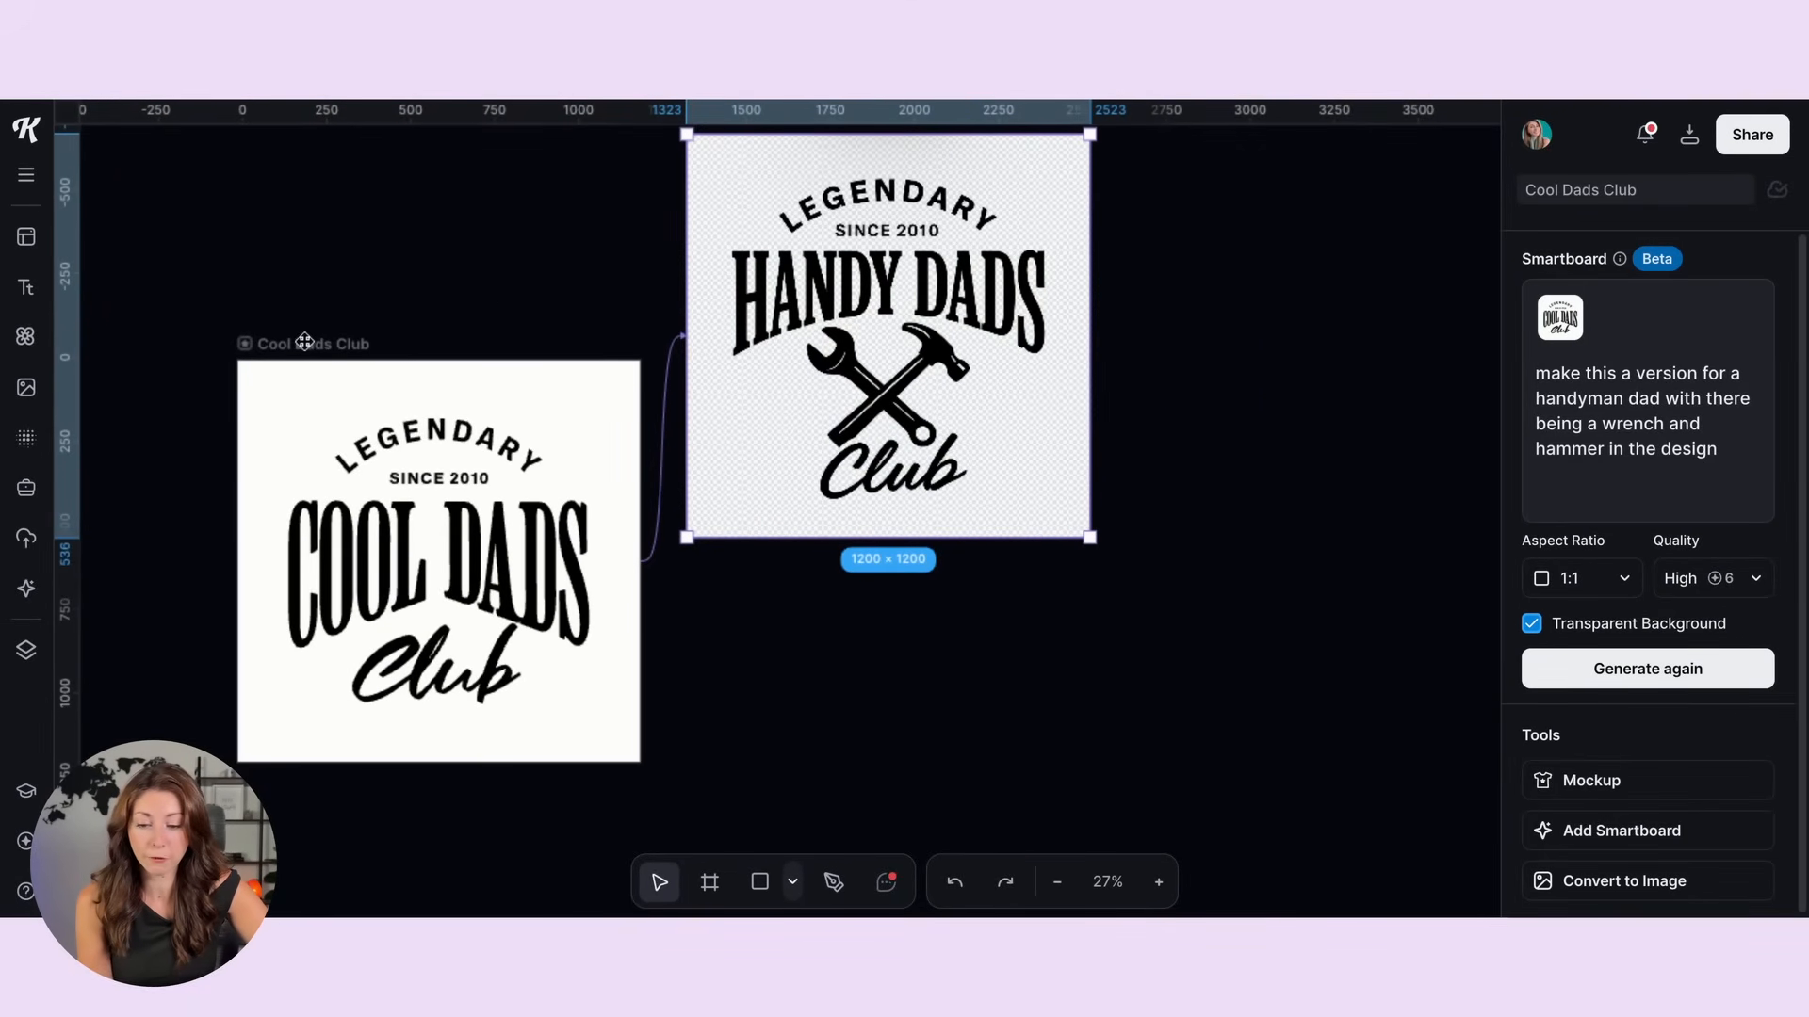
{"action": "left_click", "coordinate": [304, 343]}
{"action": "scroll", "coordinate": [790, 459], "scroll_direction": "up", "scroll_amount": 1}
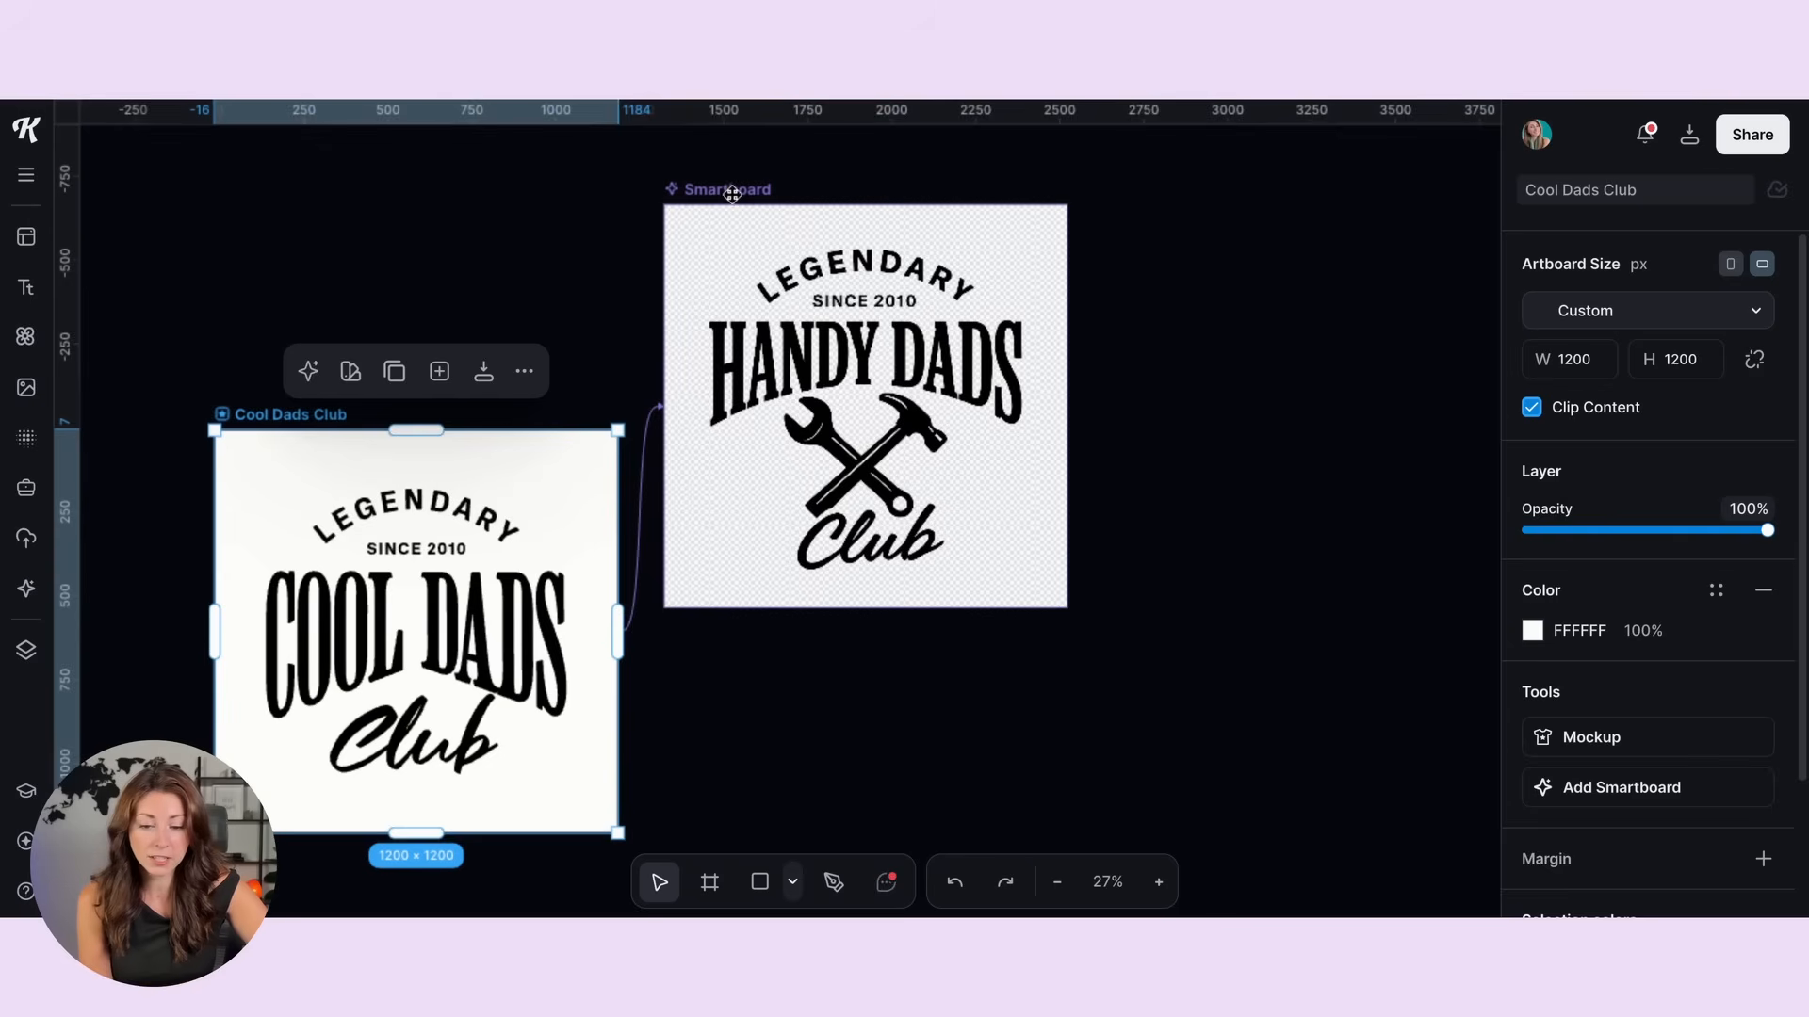
{"action": "left_click", "coordinate": [732, 193]}
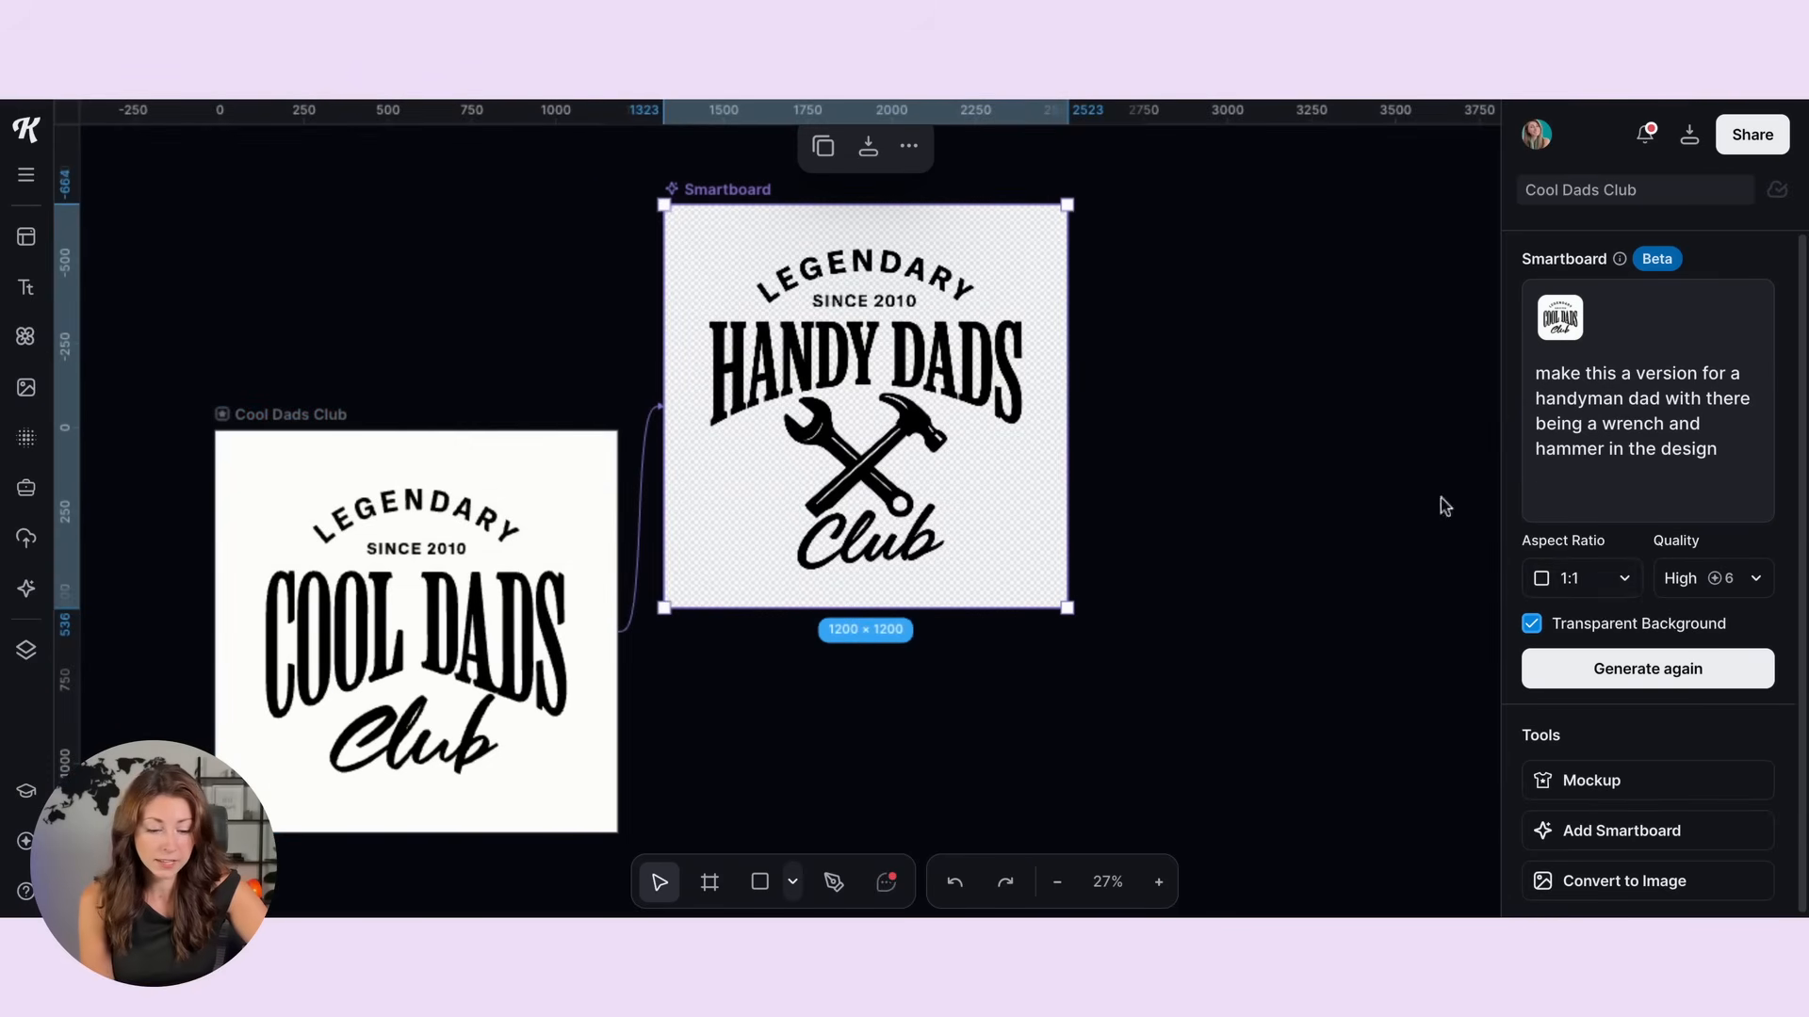
{"action": "left_click", "coordinate": [1601, 848]}
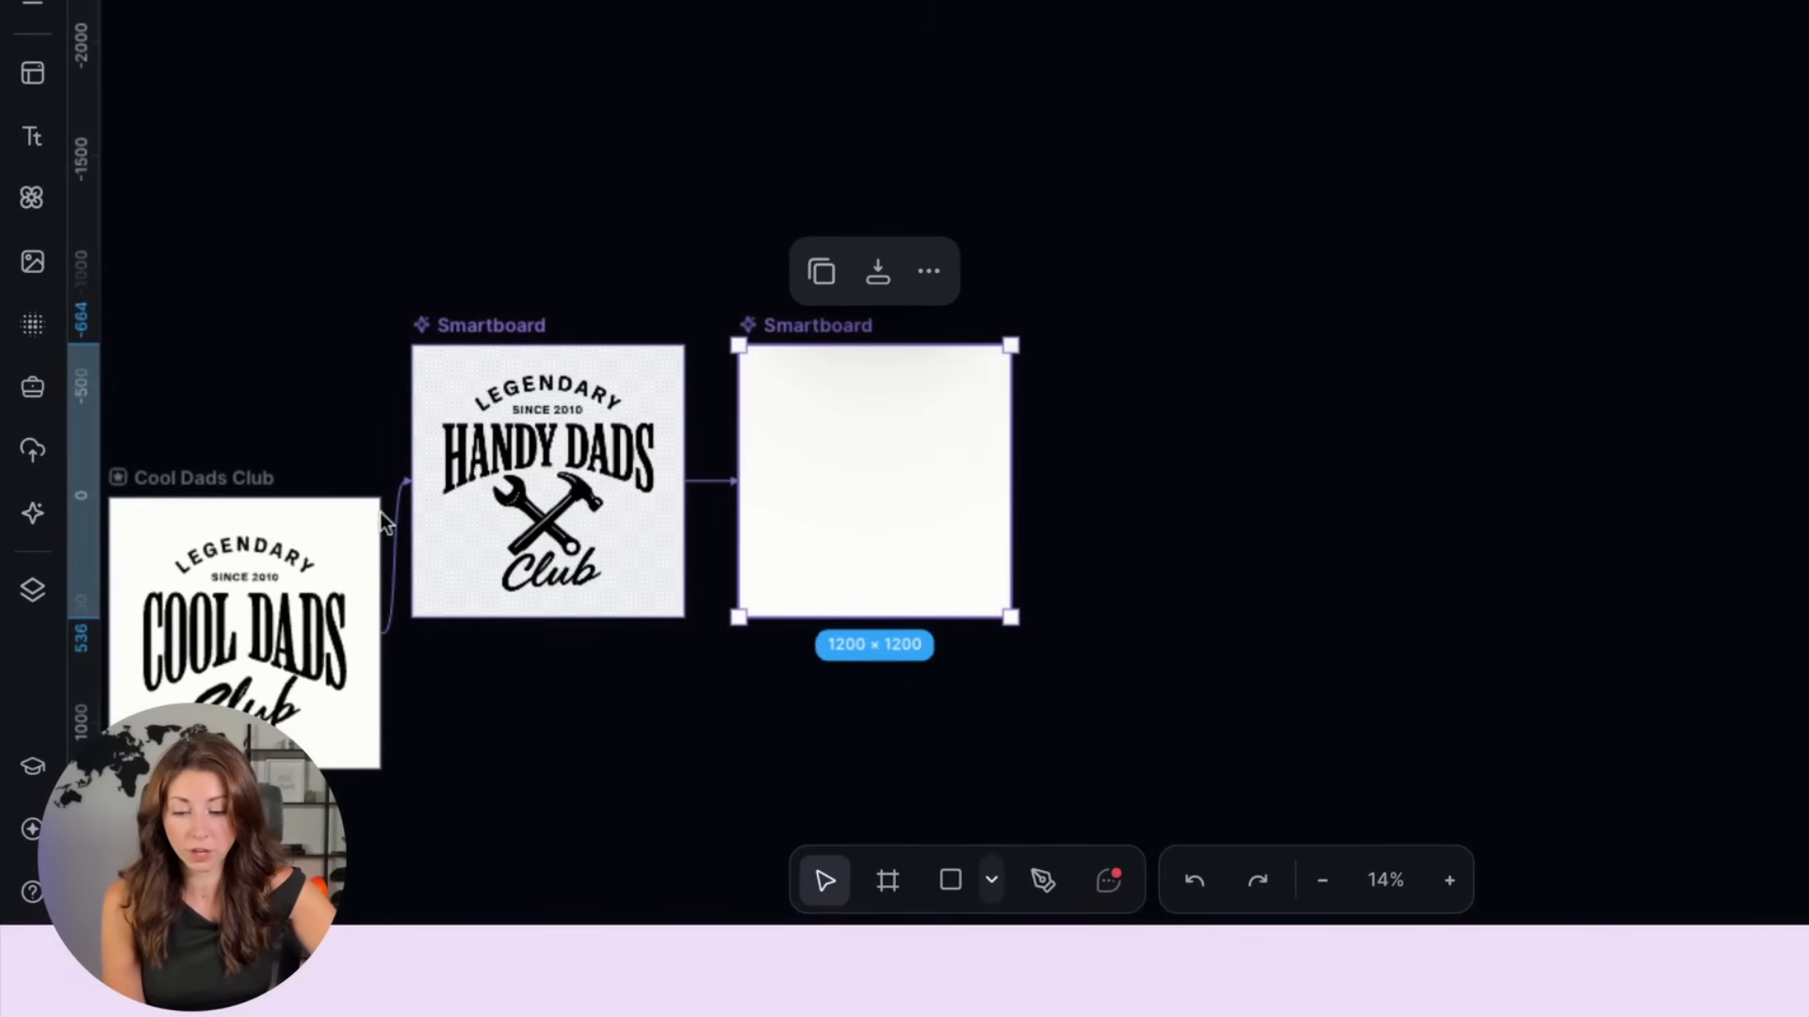
Step: Add a second smartboard branching directly from the original Cool Dads Club artboard
{"action": "scroll", "coordinate": [581, 546], "scroll_direction": "down", "scroll_amount": 1}
{"action": "scroll", "coordinate": [580, 546], "scroll_direction": "left", "scroll_amount": 1}
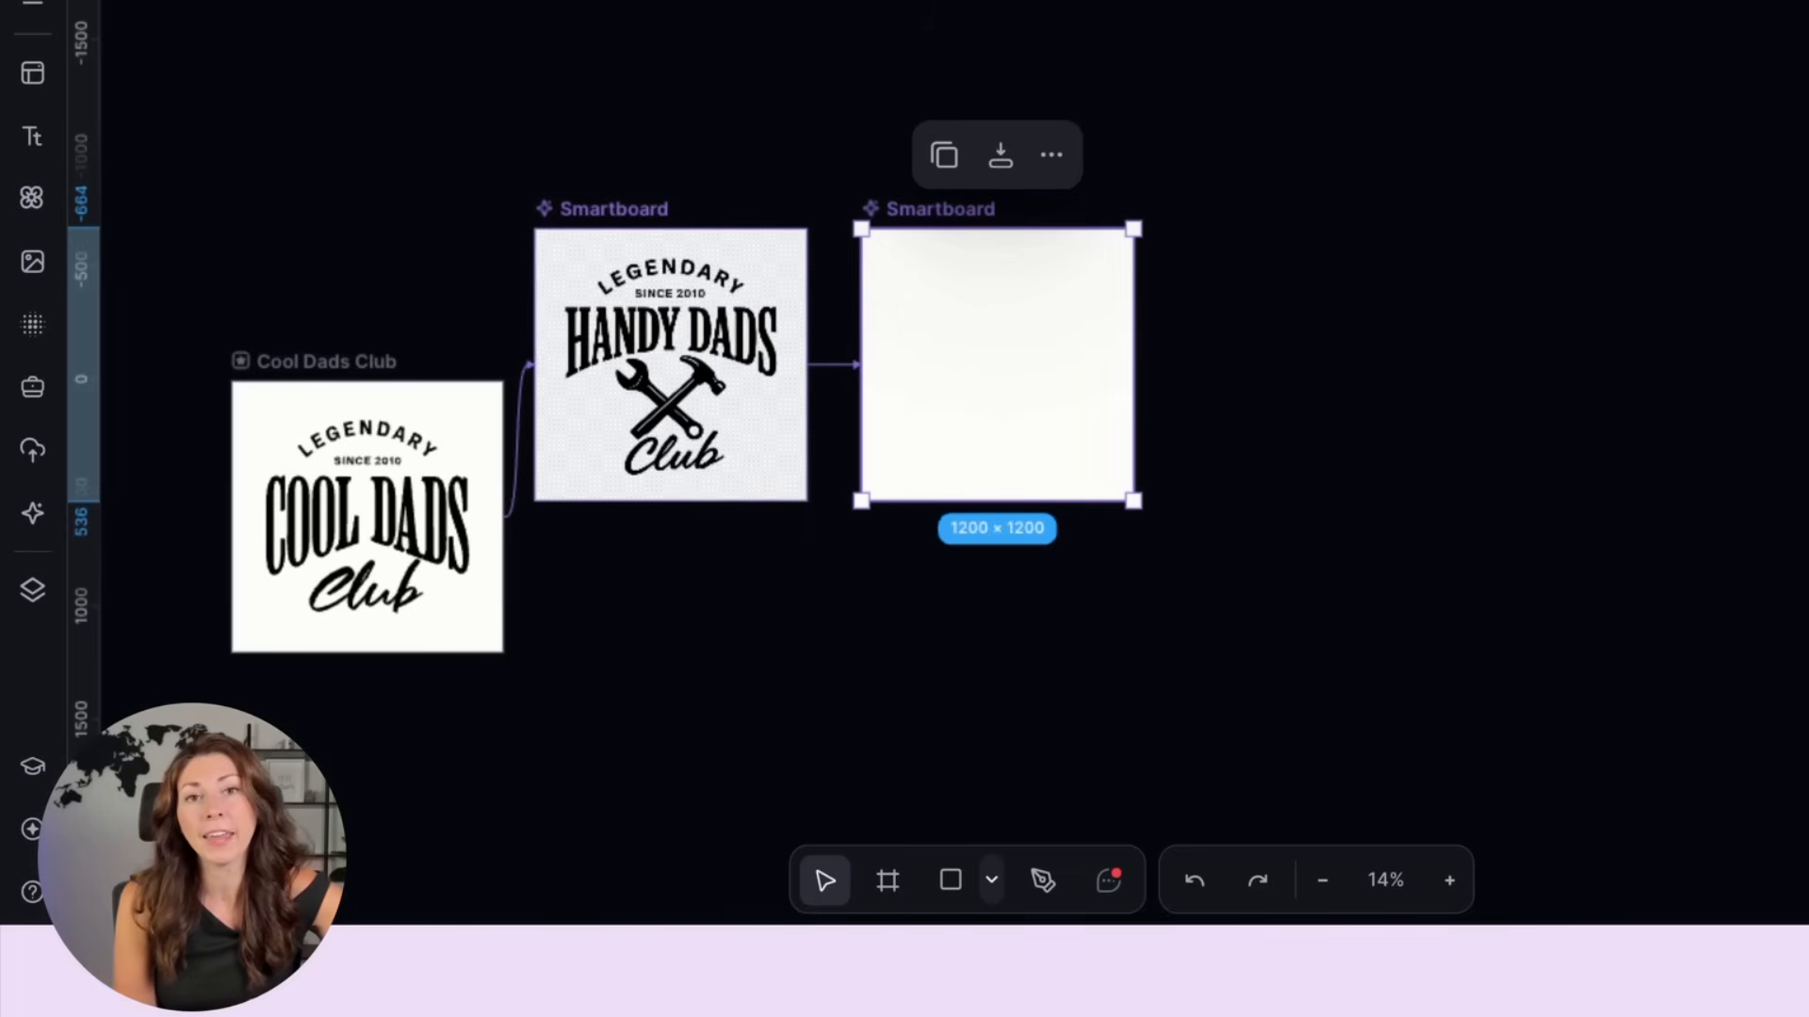
{"action": "left_click", "coordinate": [667, 354]}
{"action": "left_click", "coordinate": [444, 476]}
{"action": "left_click", "coordinate": [365, 360]}
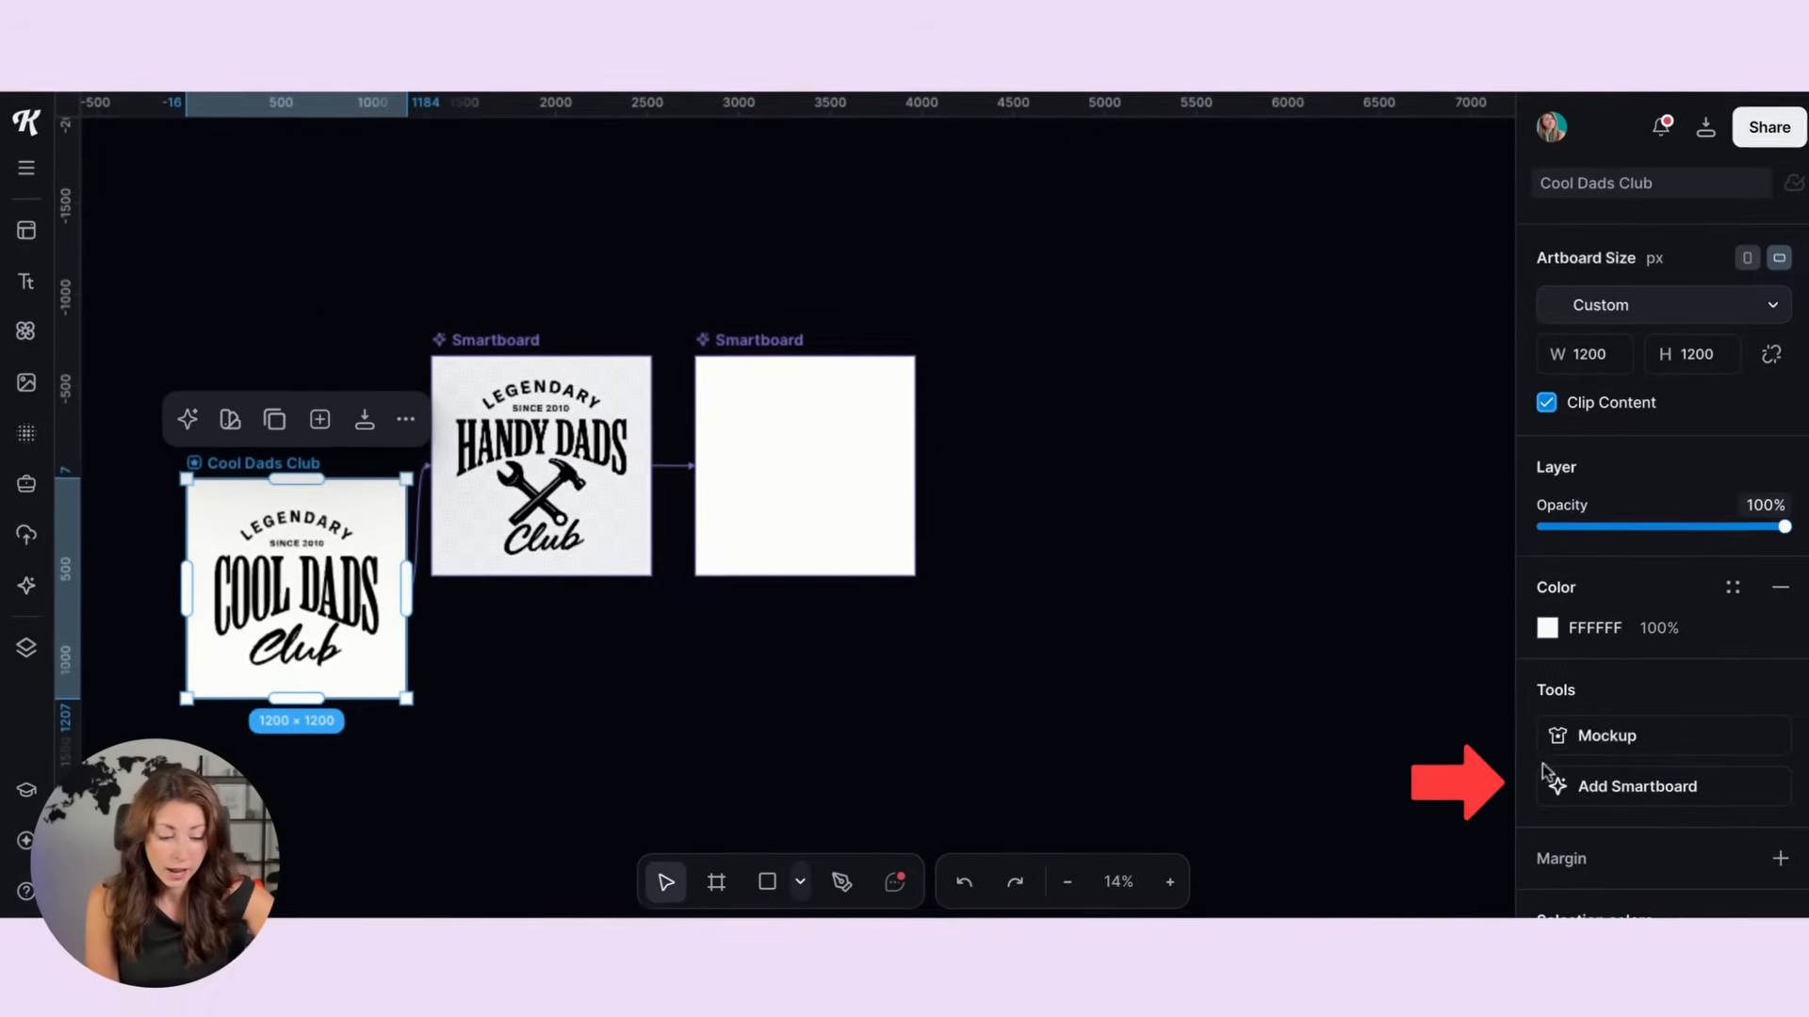
{"action": "left_click", "coordinate": [1804, 771]}
{"action": "left_click", "coordinate": [1100, 549]}
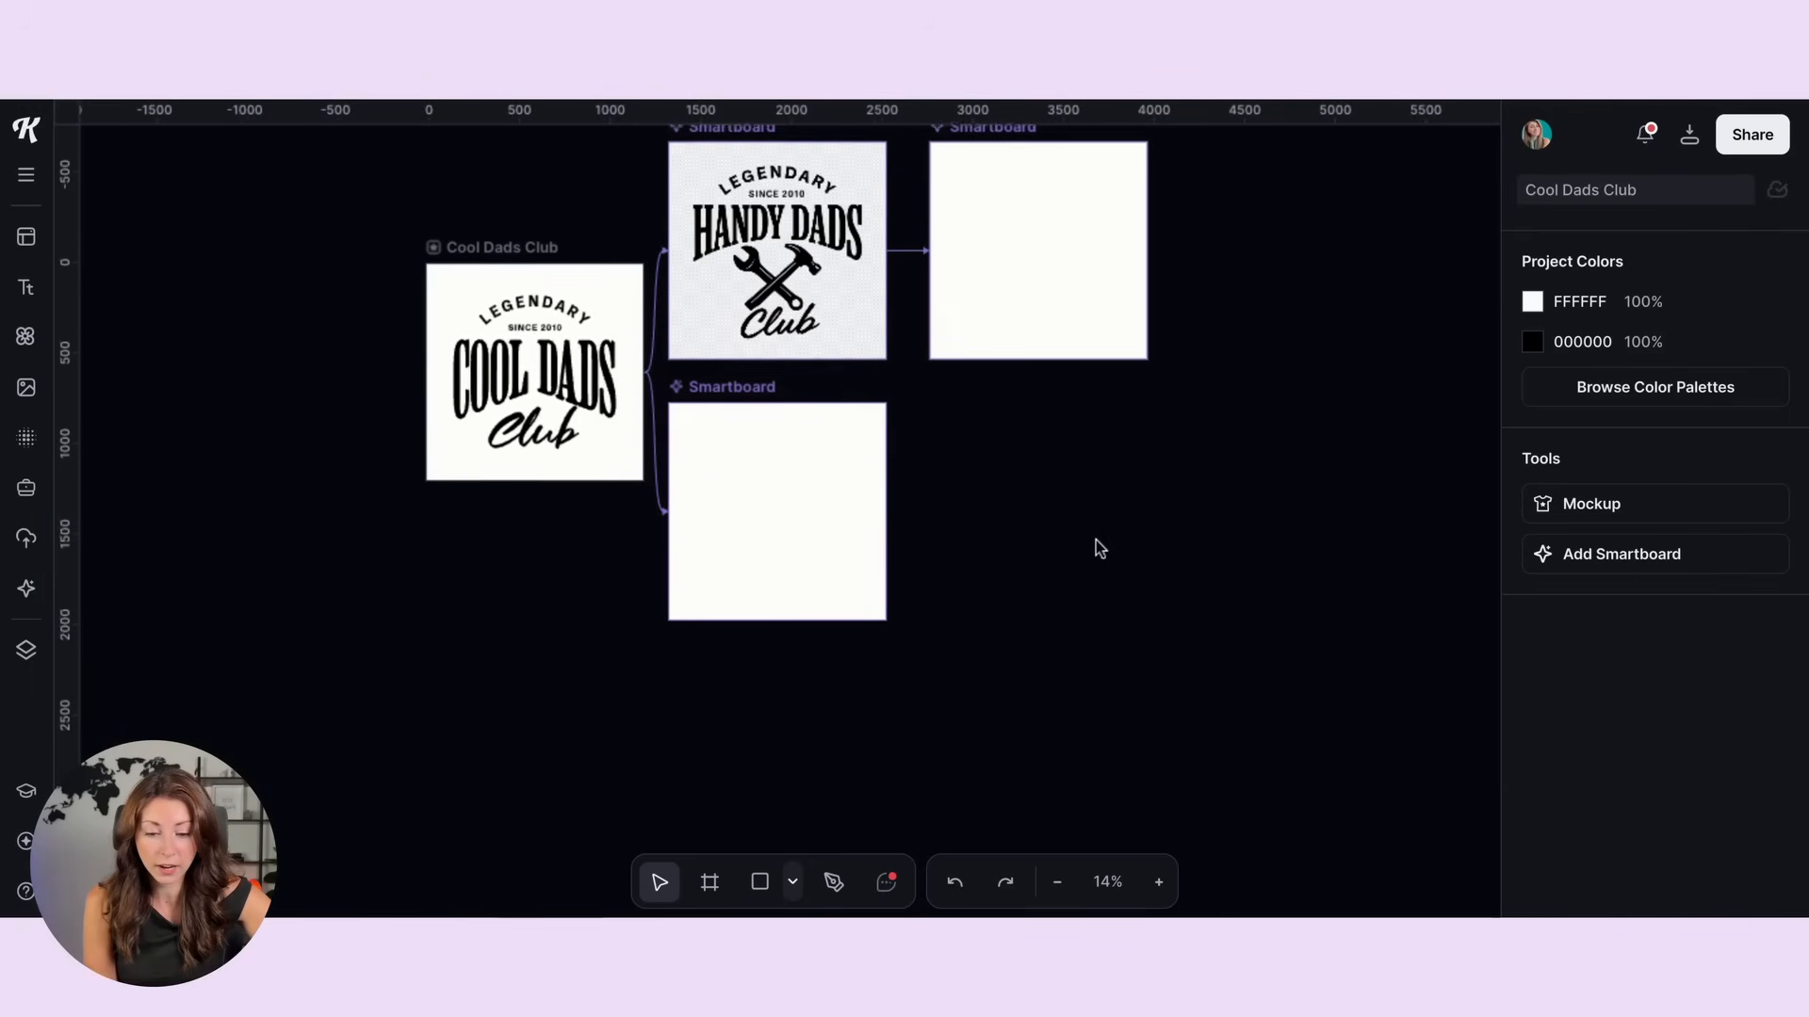
{"action": "scroll", "coordinate": [1095, 540], "scroll_direction": "up", "scroll_amount": 1}
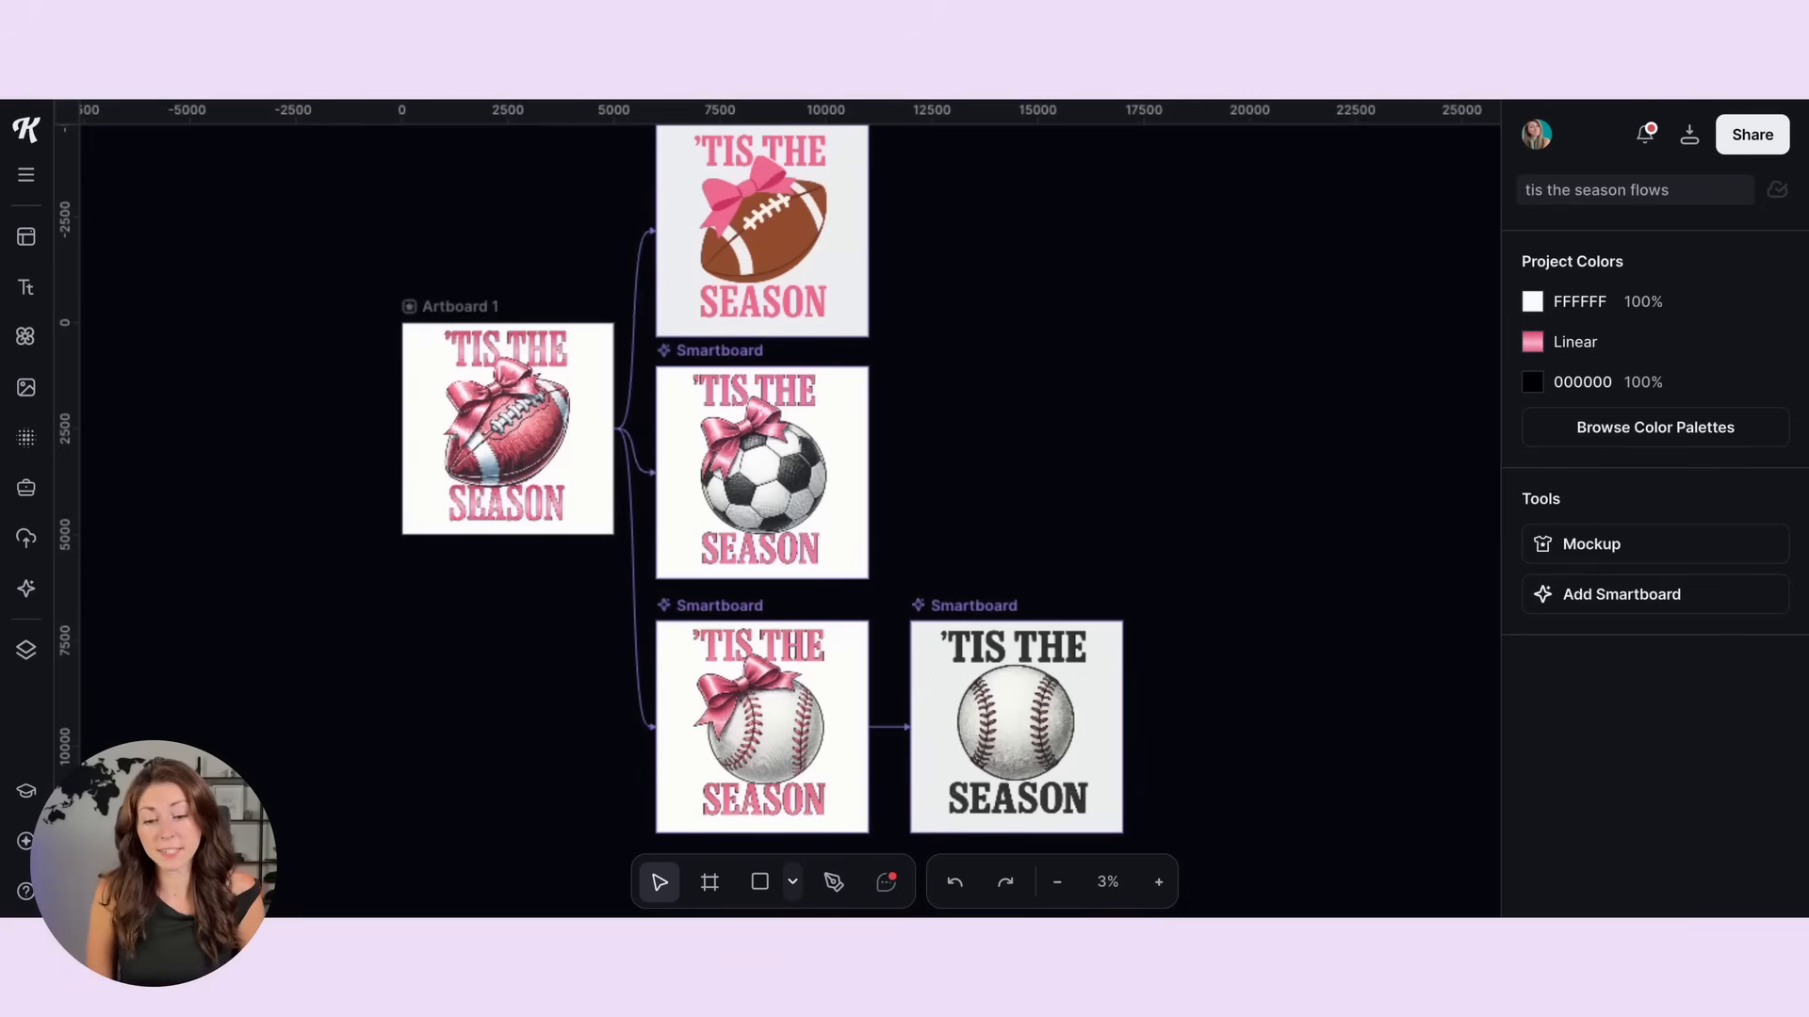
Step: Examine the original 'Tis the Season football artboard alongside its flat vector smartboard and prompt
{"action": "left_click", "coordinate": [478, 304]}
{"action": "scroll", "coordinate": [827, 255], "scroll_direction": "up", "scroll_amount": 3}
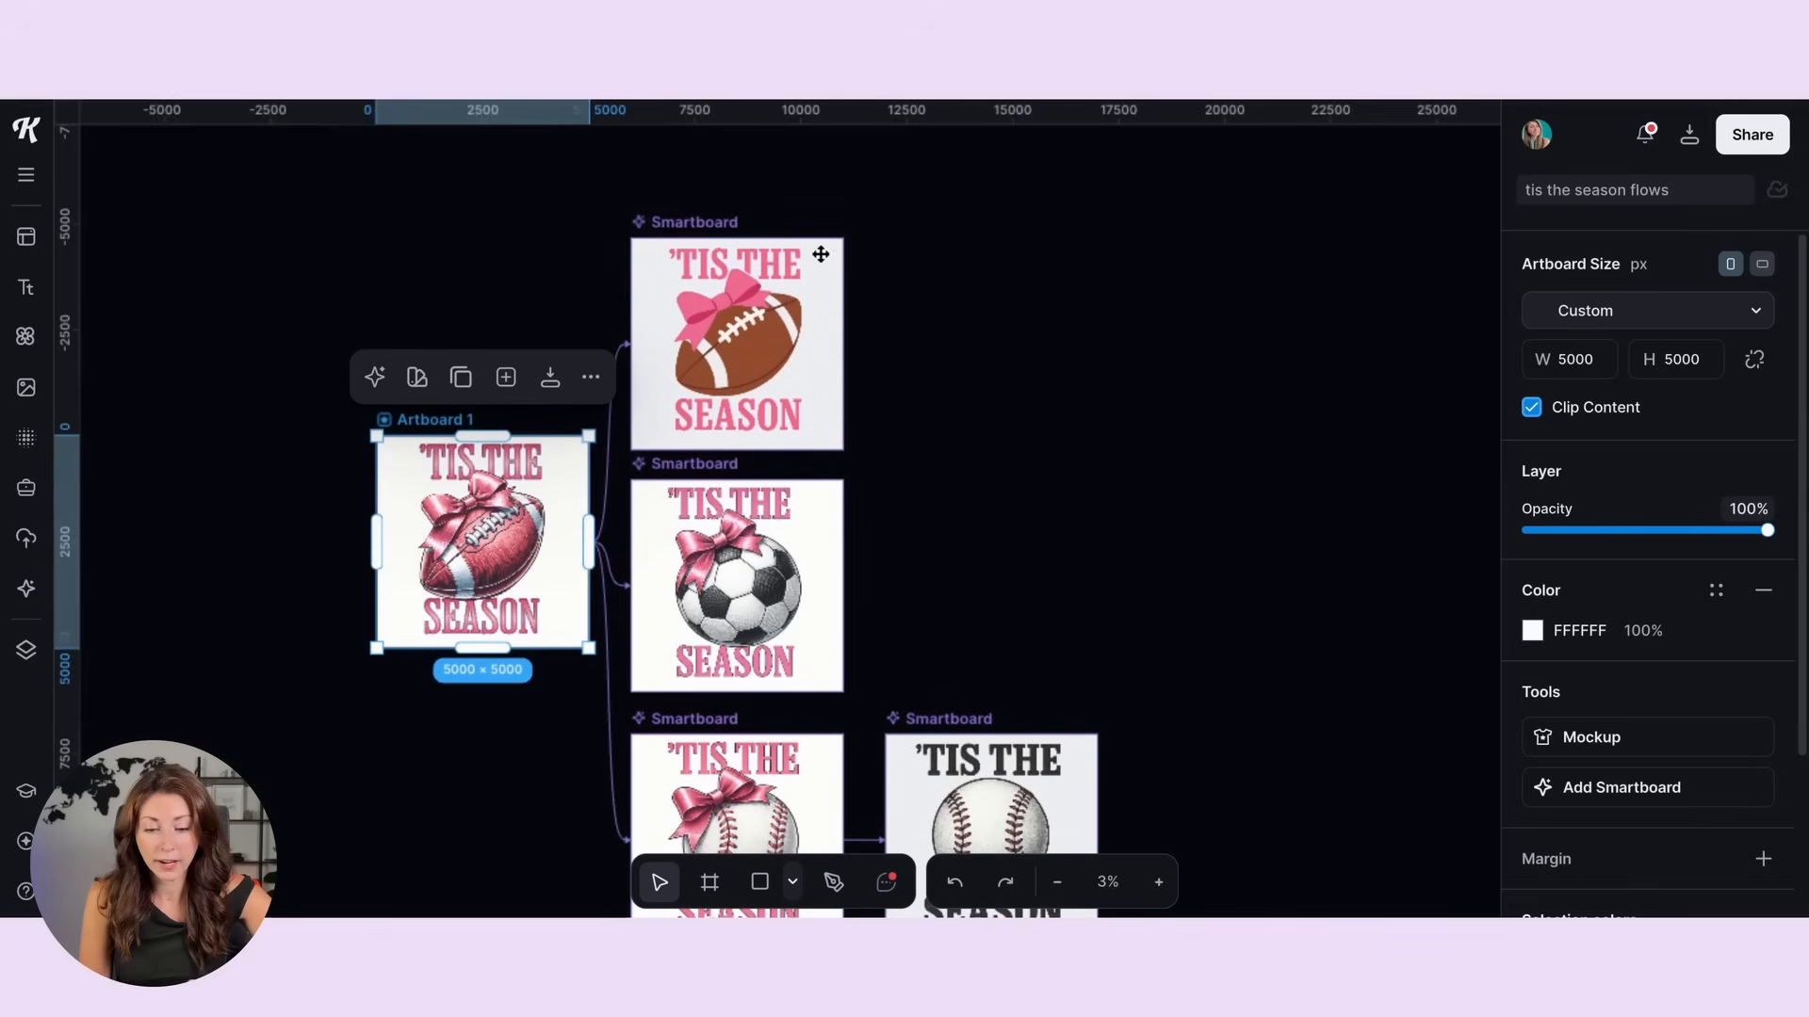
{"action": "left_click", "coordinate": [819, 254]}
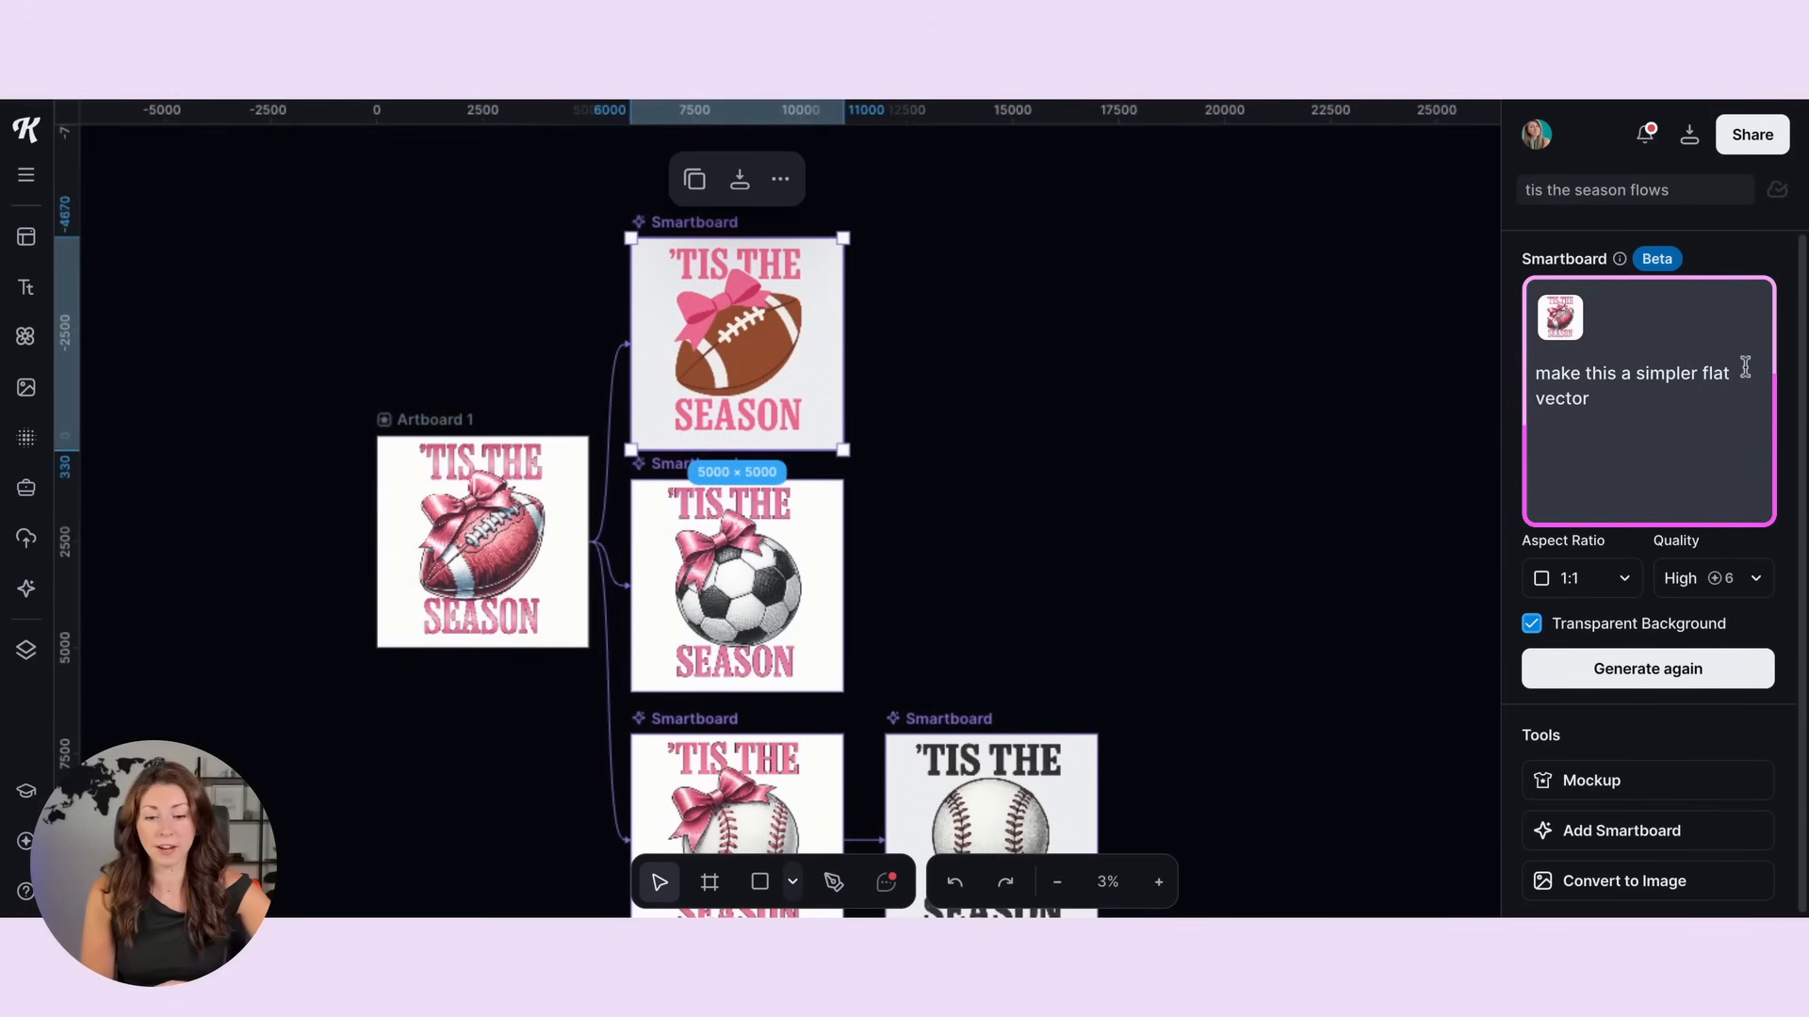
{"action": "scroll", "coordinate": [568, 509], "scroll_direction": "up", "scroll_amount": 1}
{"action": "scroll", "coordinate": [567, 503], "scroll_direction": "up", "scroll_amount": 5}
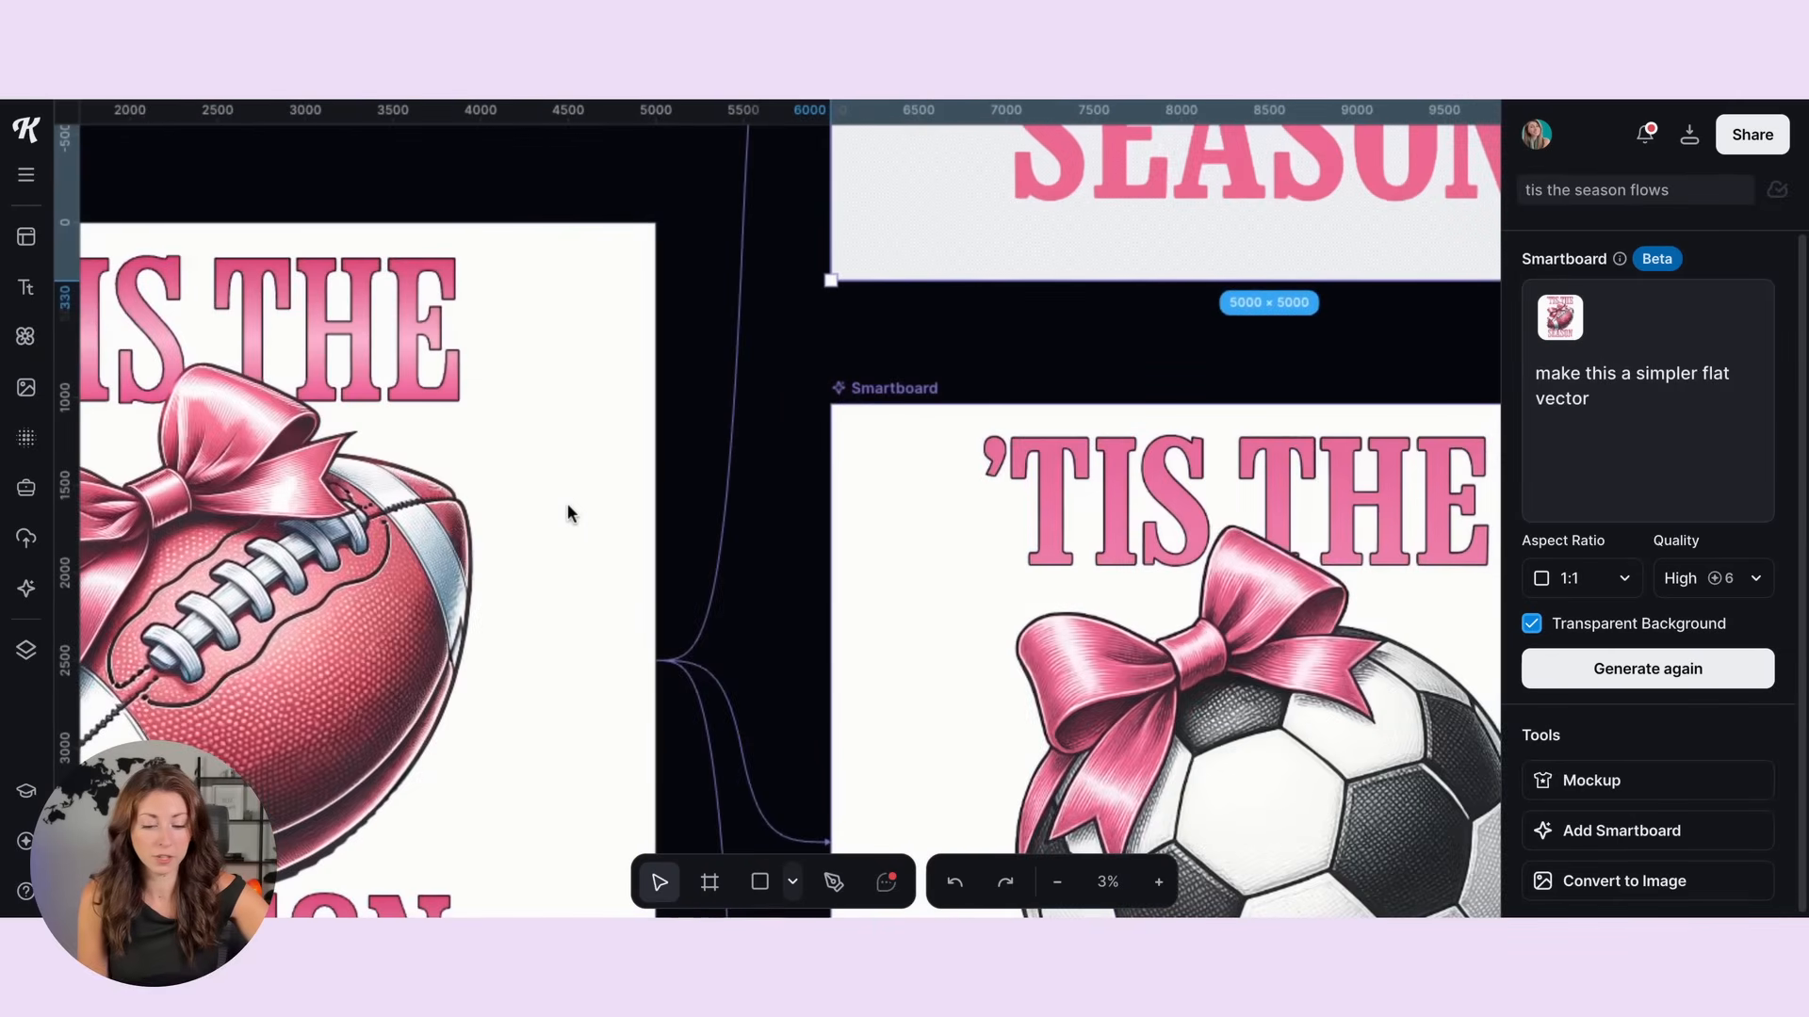
{"action": "scroll", "coordinate": [567, 503], "scroll_direction": "down", "scroll_amount": 4}
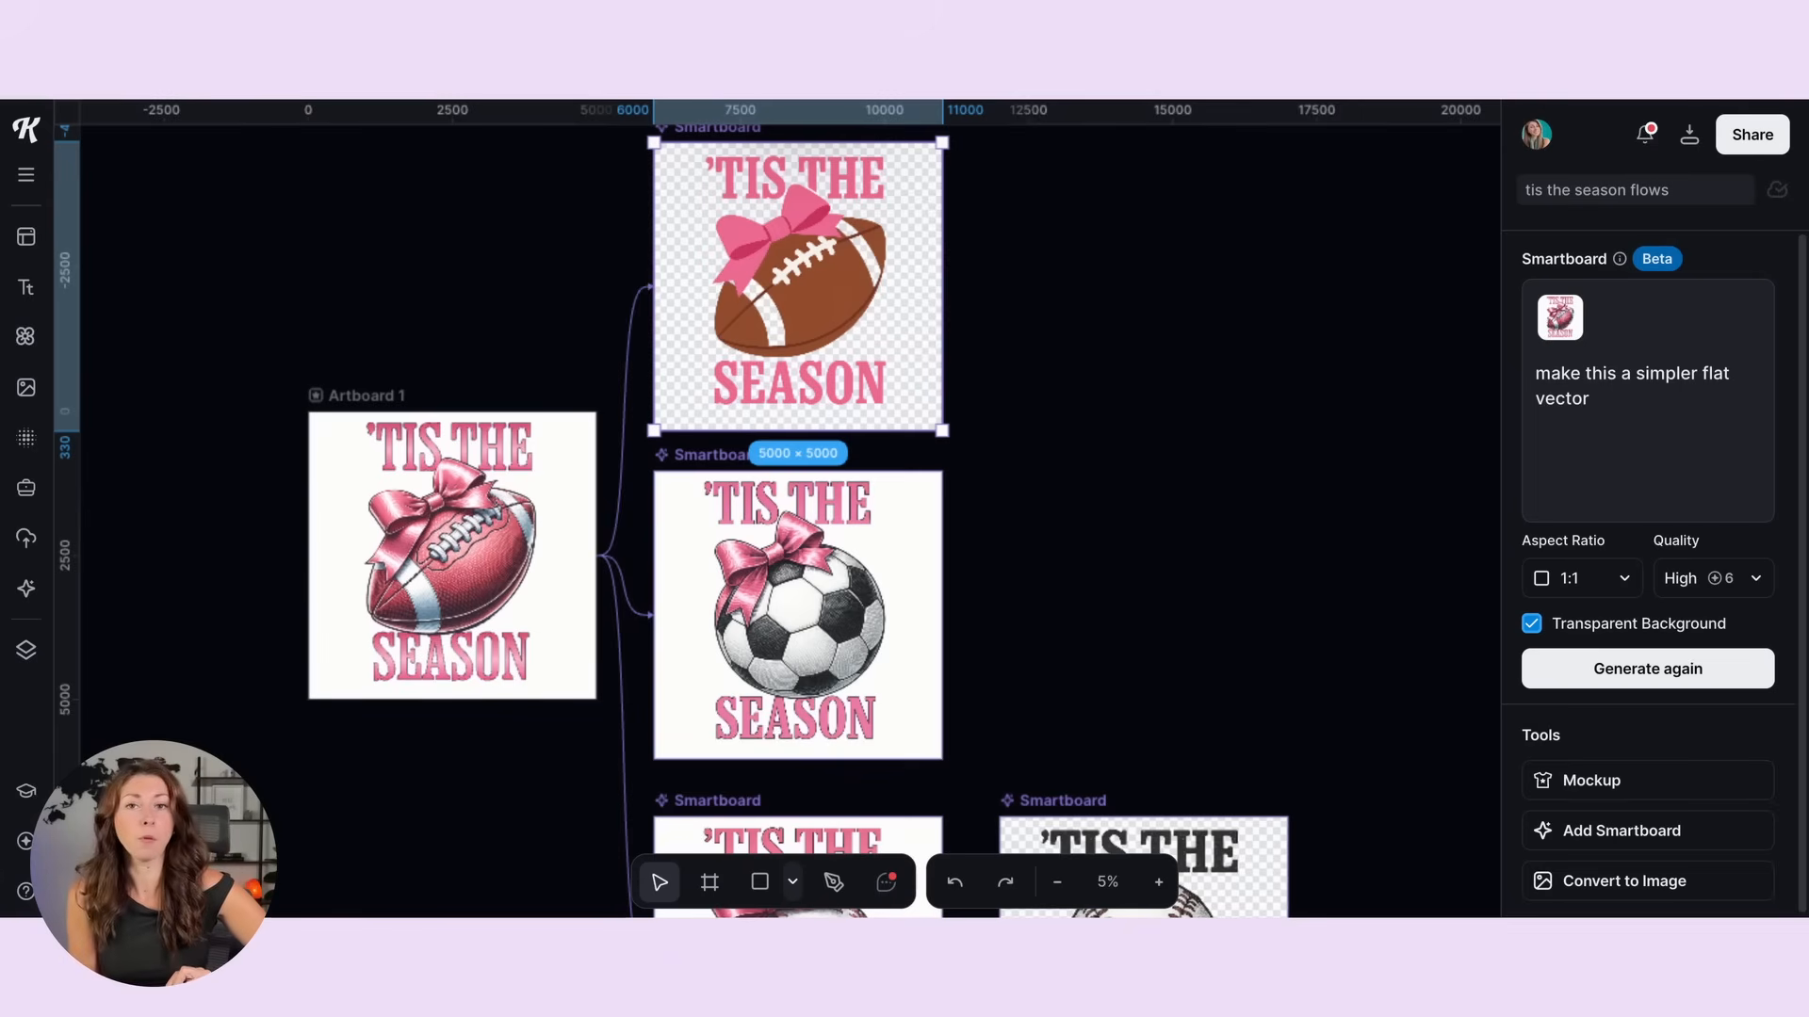
Step: Examine the soccer and baseball smartboards branching from the football artboard, including their prompts and the follow-on baseball version
{"action": "left_click", "coordinate": [341, 396]}
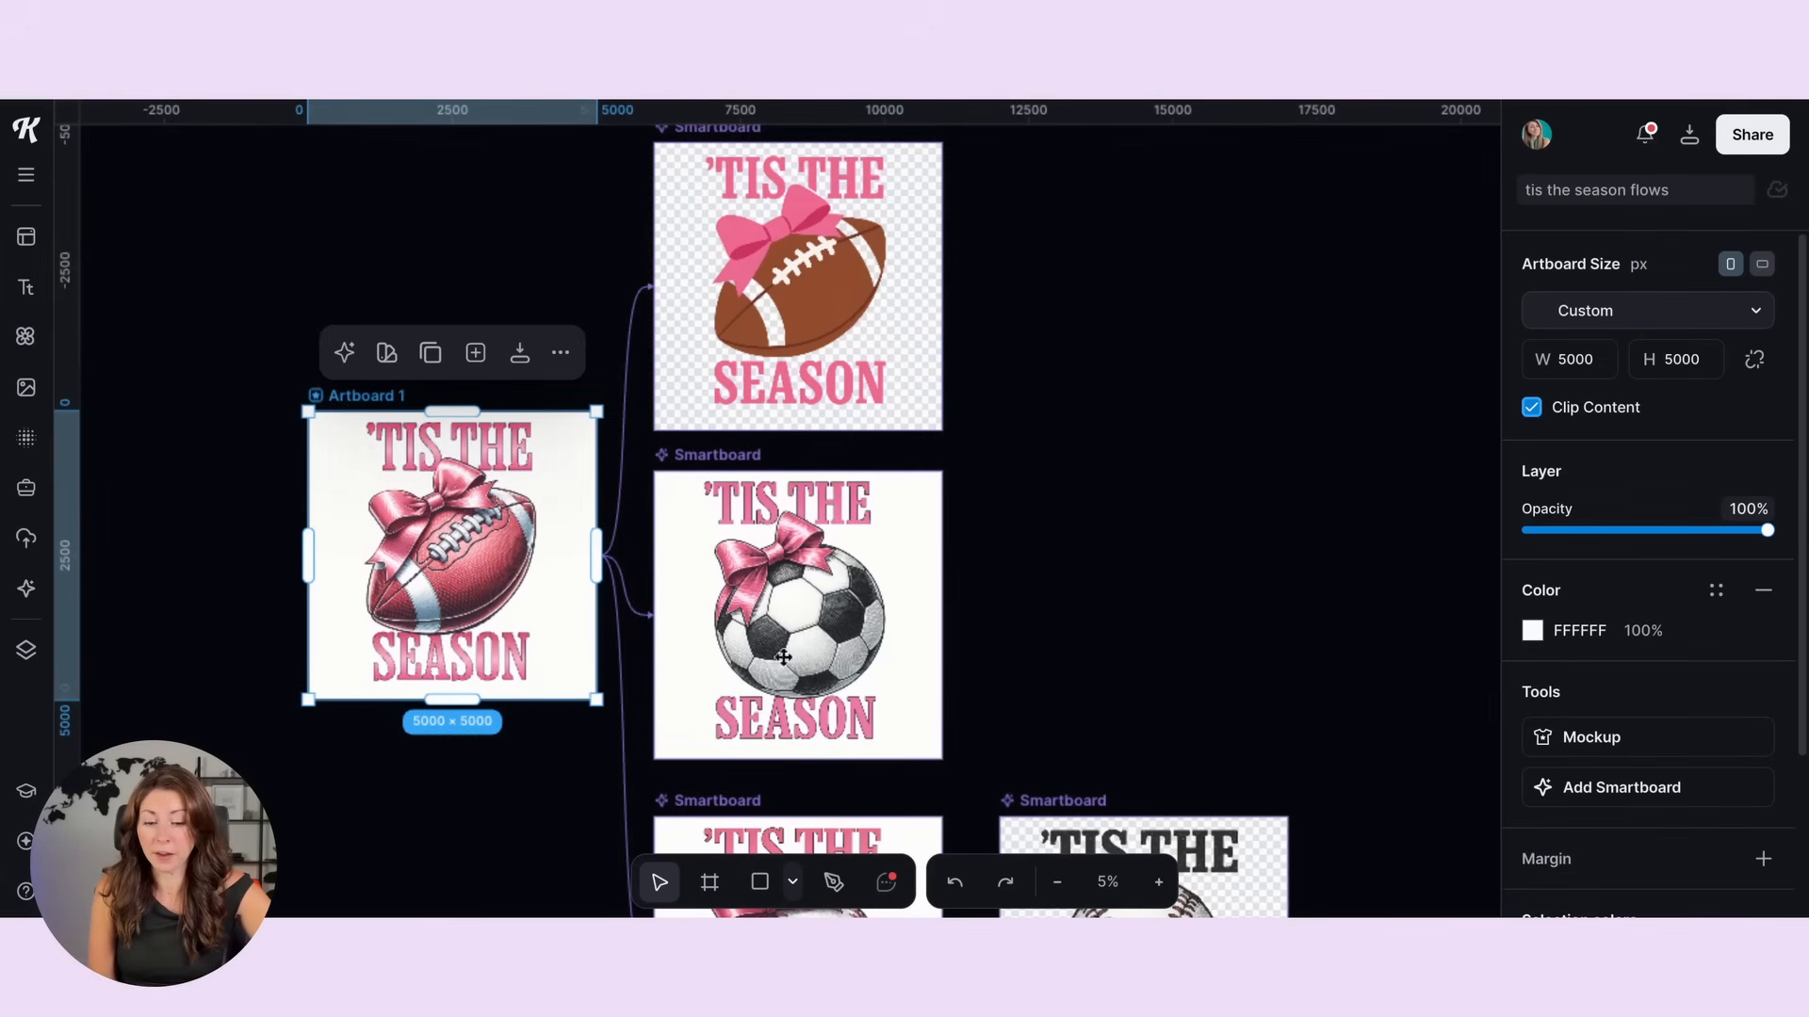
{"action": "left_click", "coordinate": [757, 513]}
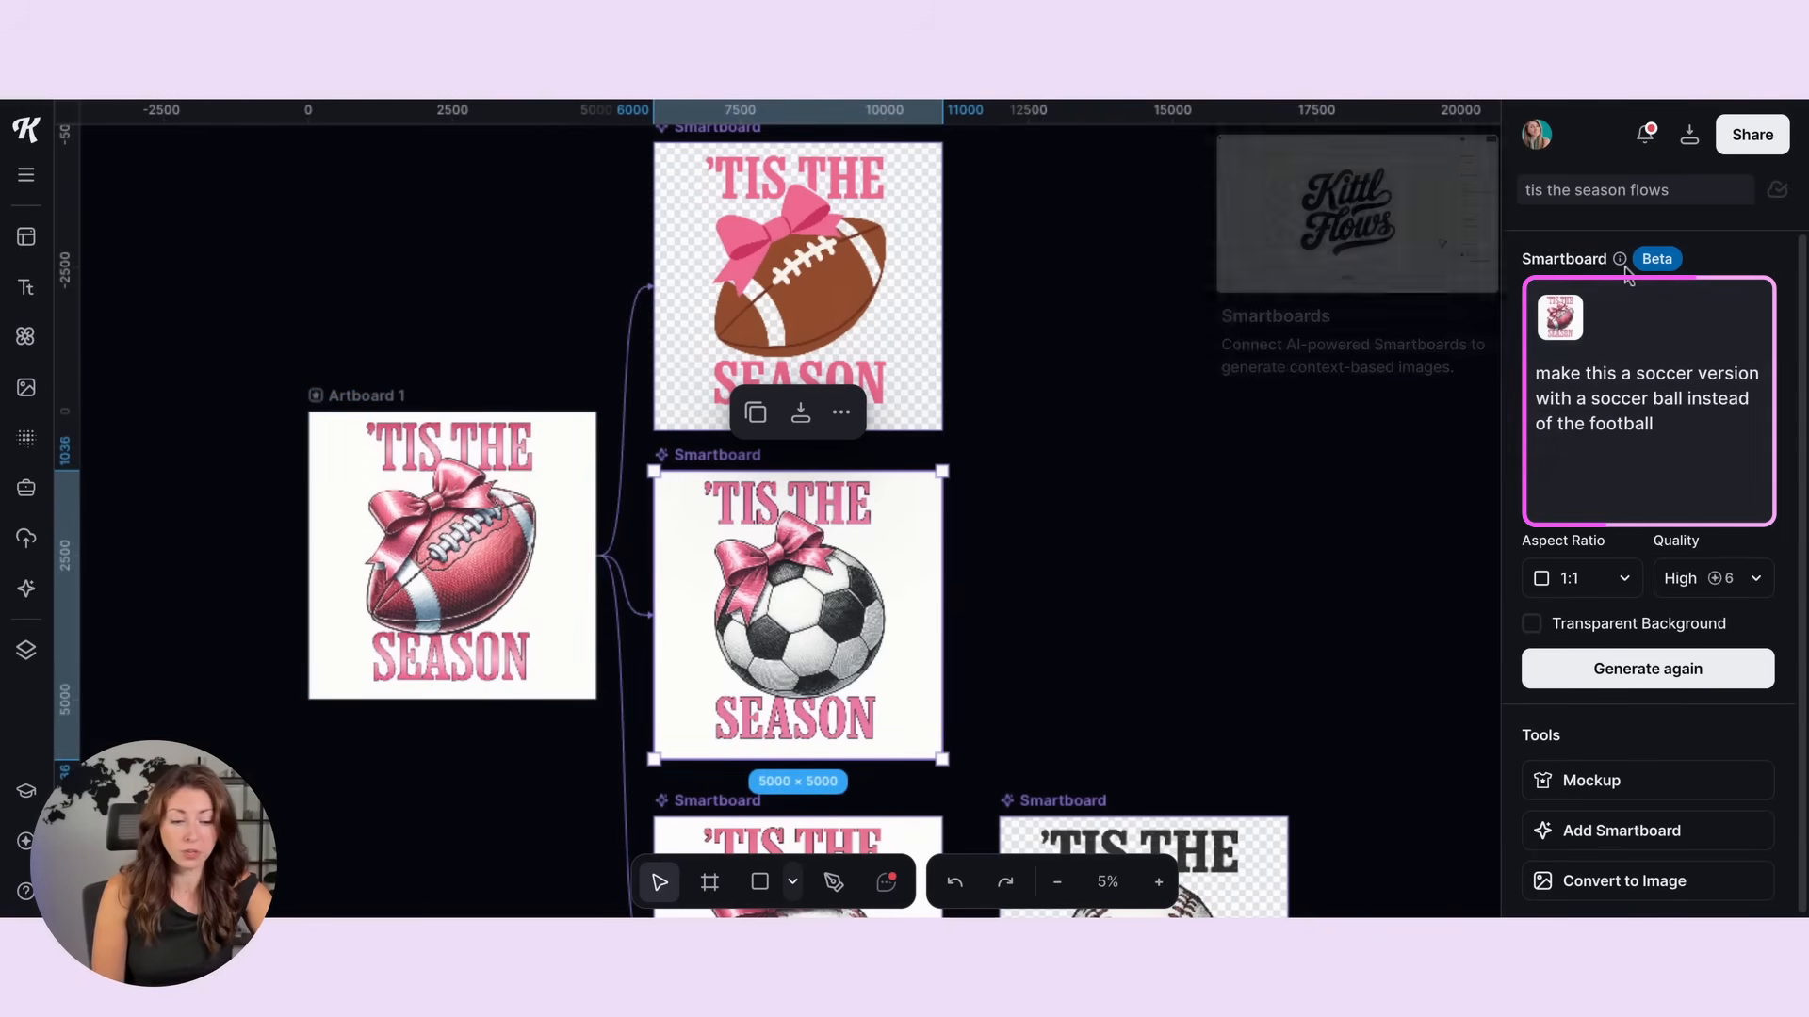
{"action": "scroll", "coordinate": [1294, 419], "scroll_direction": "down", "scroll_amount": 3}
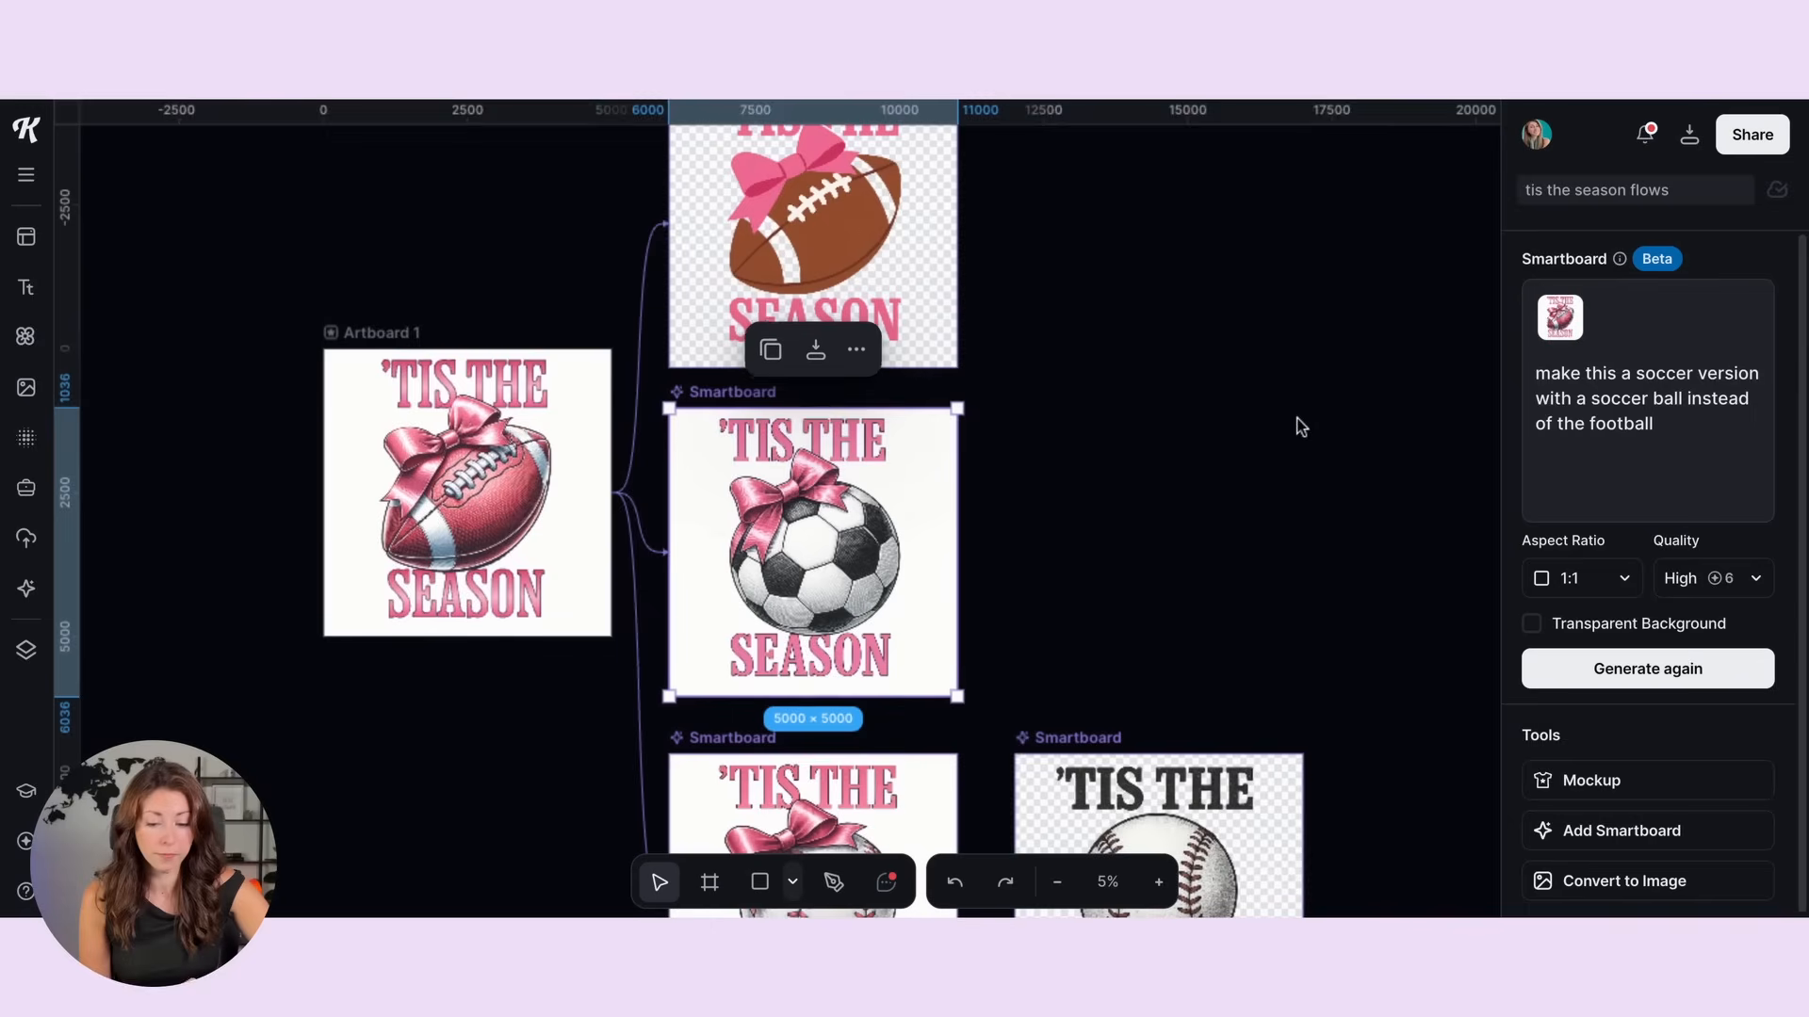
{"action": "left_click", "coordinate": [745, 662]}
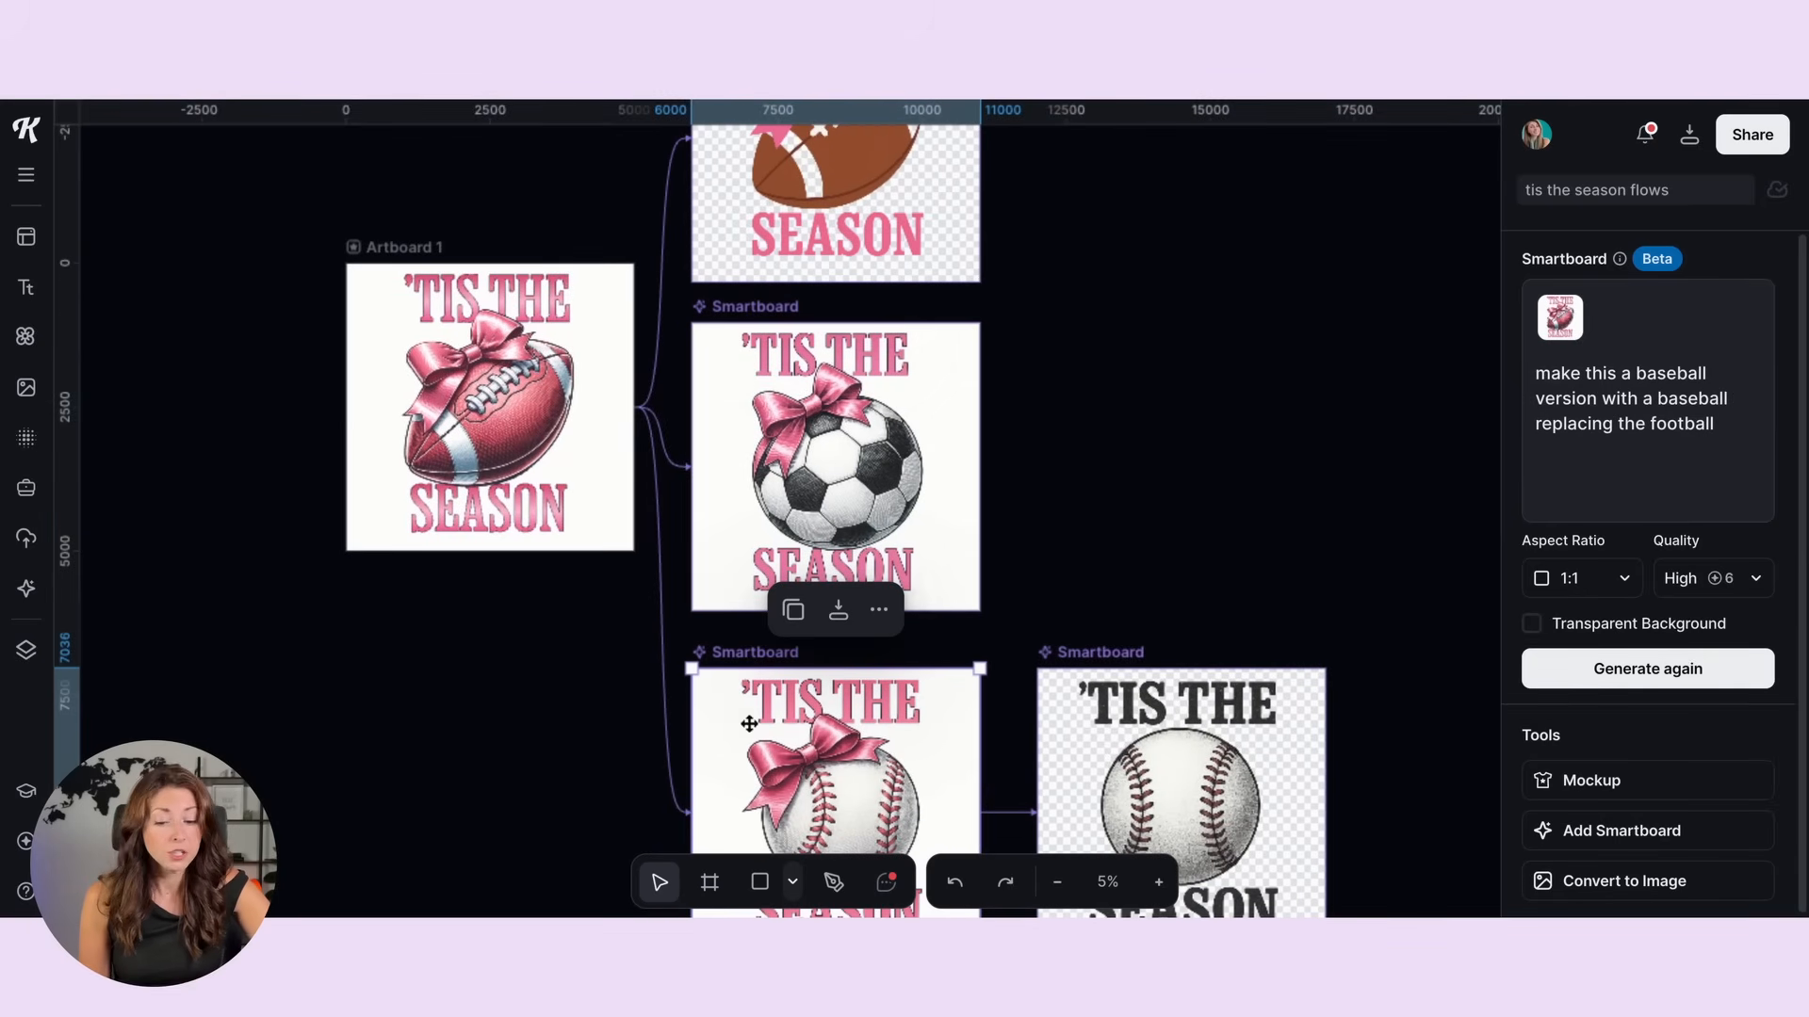
{"action": "scroll", "coordinate": [916, 648], "scroll_direction": "down", "scroll_amount": 1}
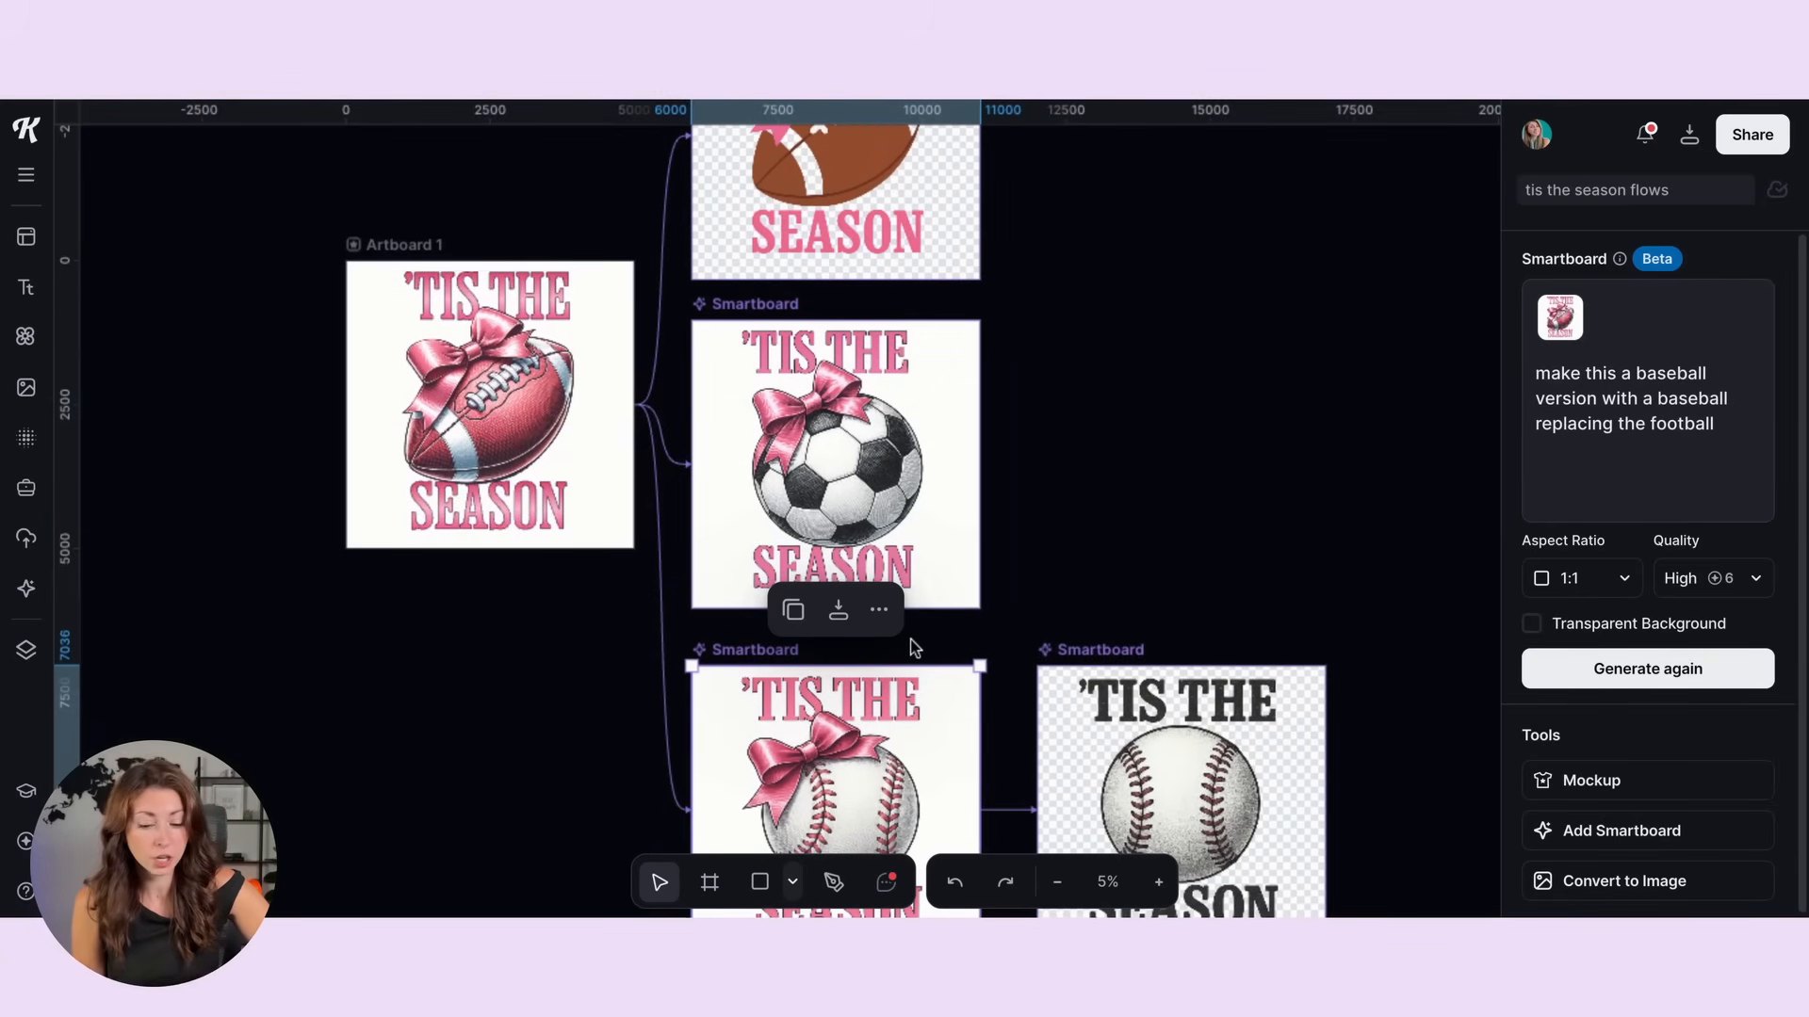
{"action": "scroll", "coordinate": [914, 648], "scroll_direction": "down", "scroll_amount": 2}
{"action": "left_click", "coordinate": [1560, 362]}
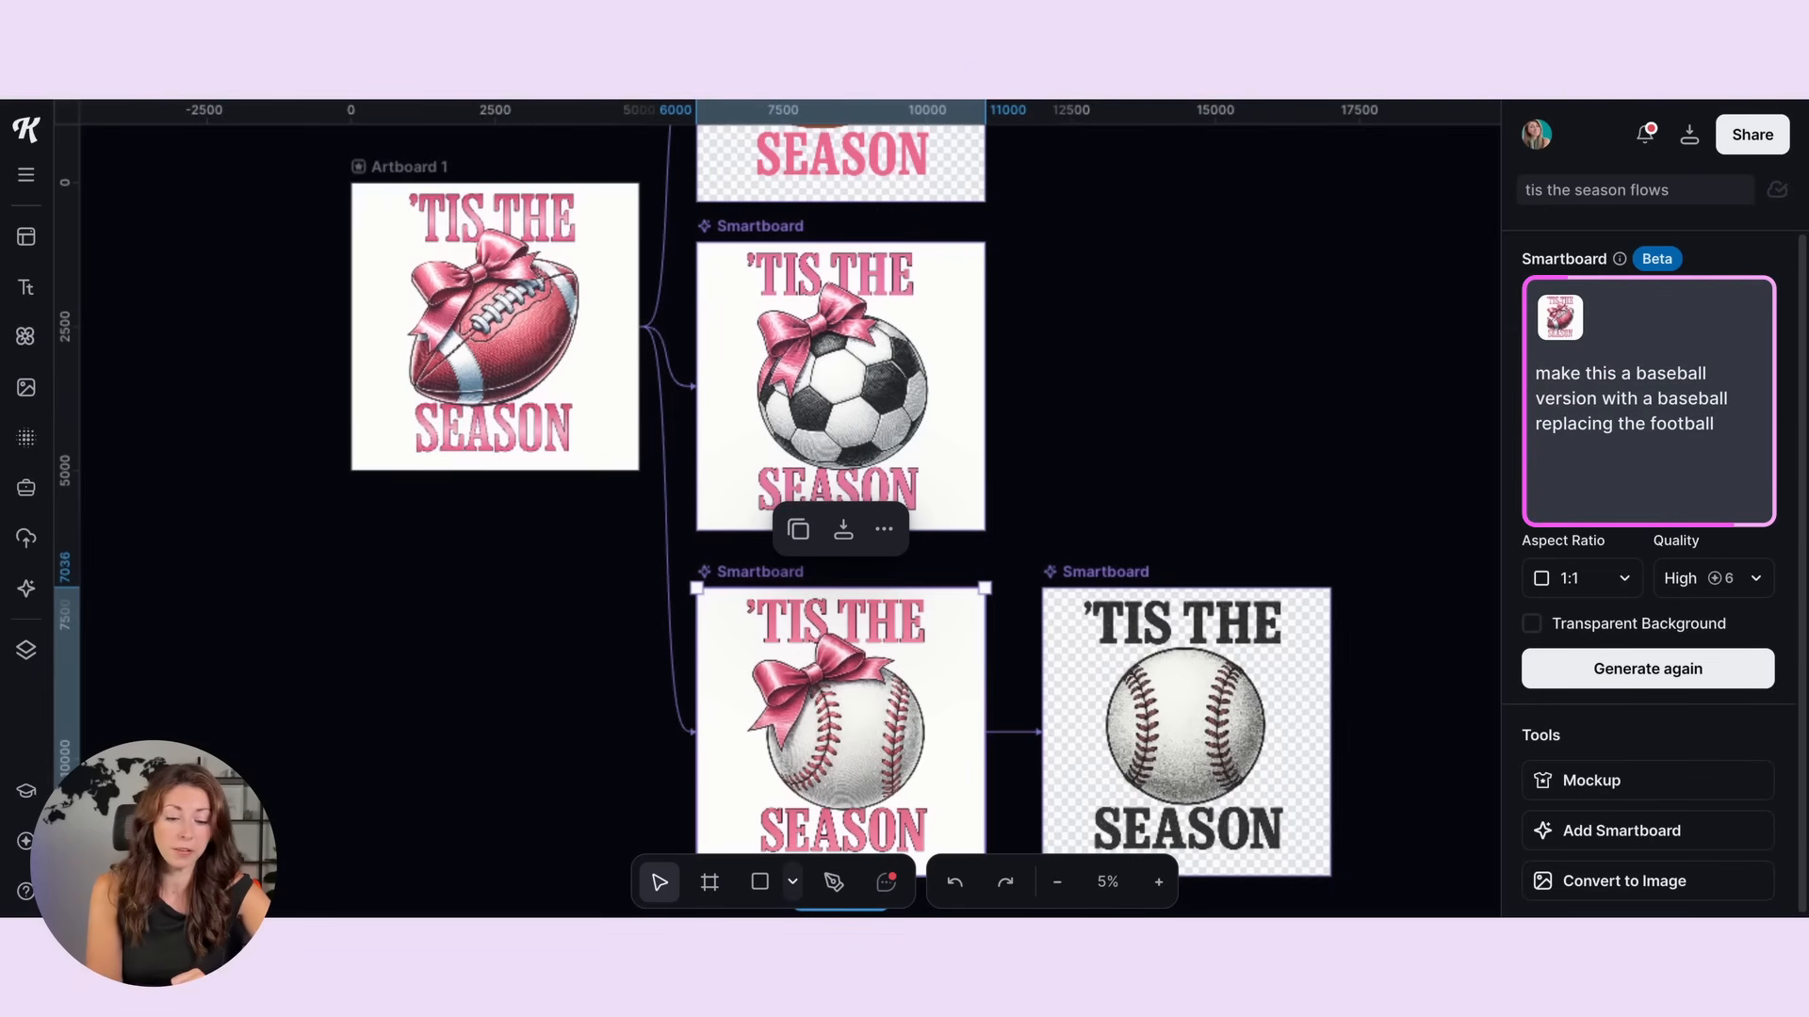
{"action": "scroll", "coordinate": [1145, 539], "scroll_direction": "down", "scroll_amount": 1}
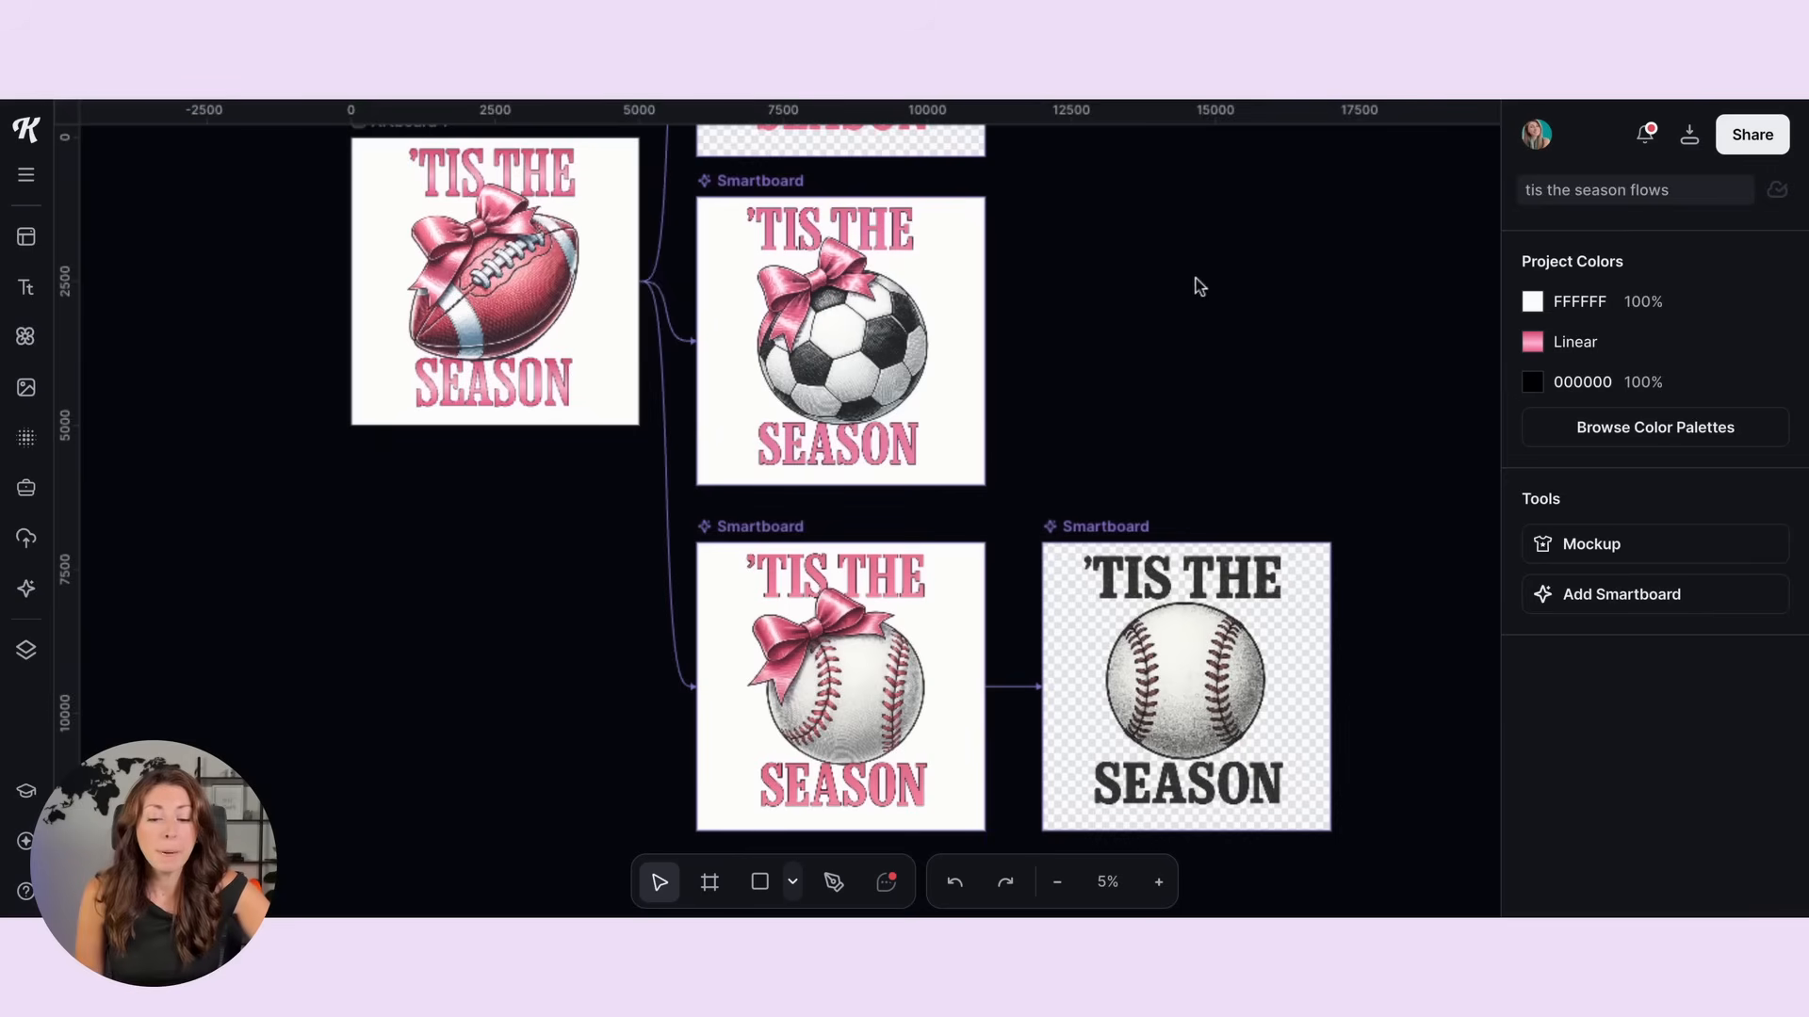
{"action": "scroll", "coordinate": [857, 504], "scroll_direction": "up", "scroll_amount": 5}
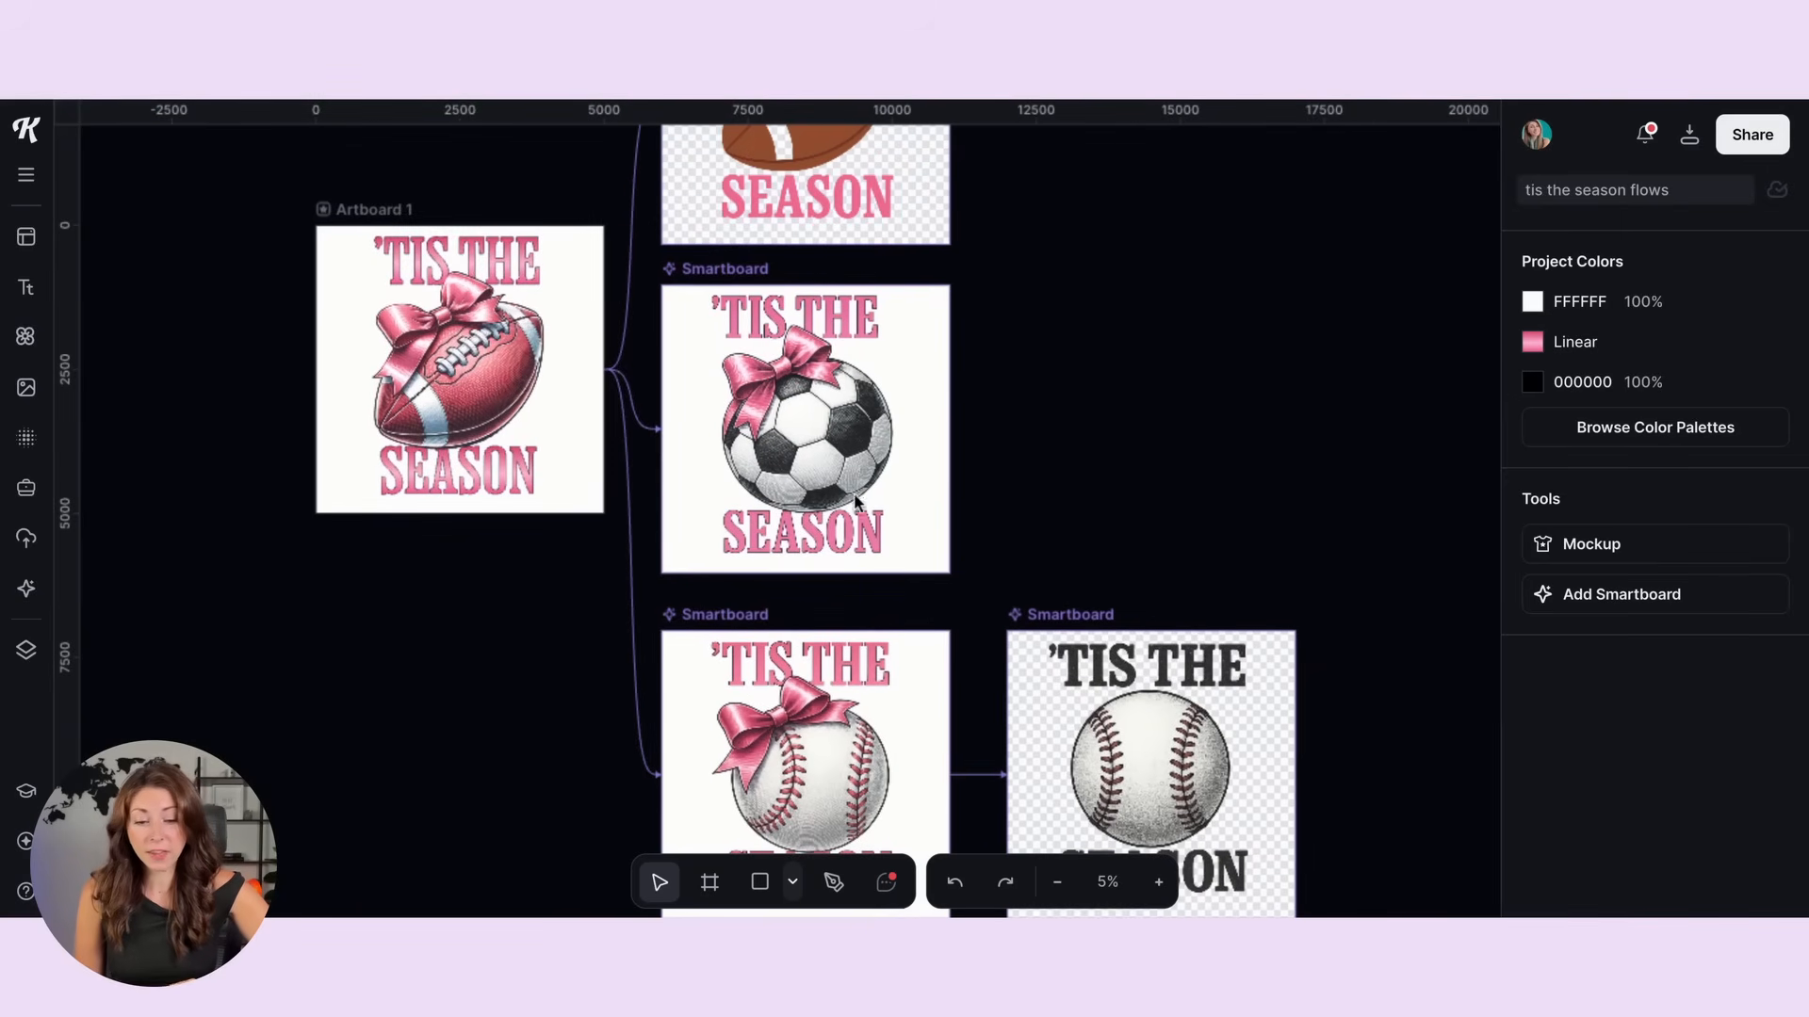
{"action": "scroll", "coordinate": [925, 489], "scroll_direction": "up", "scroll_amount": 1}
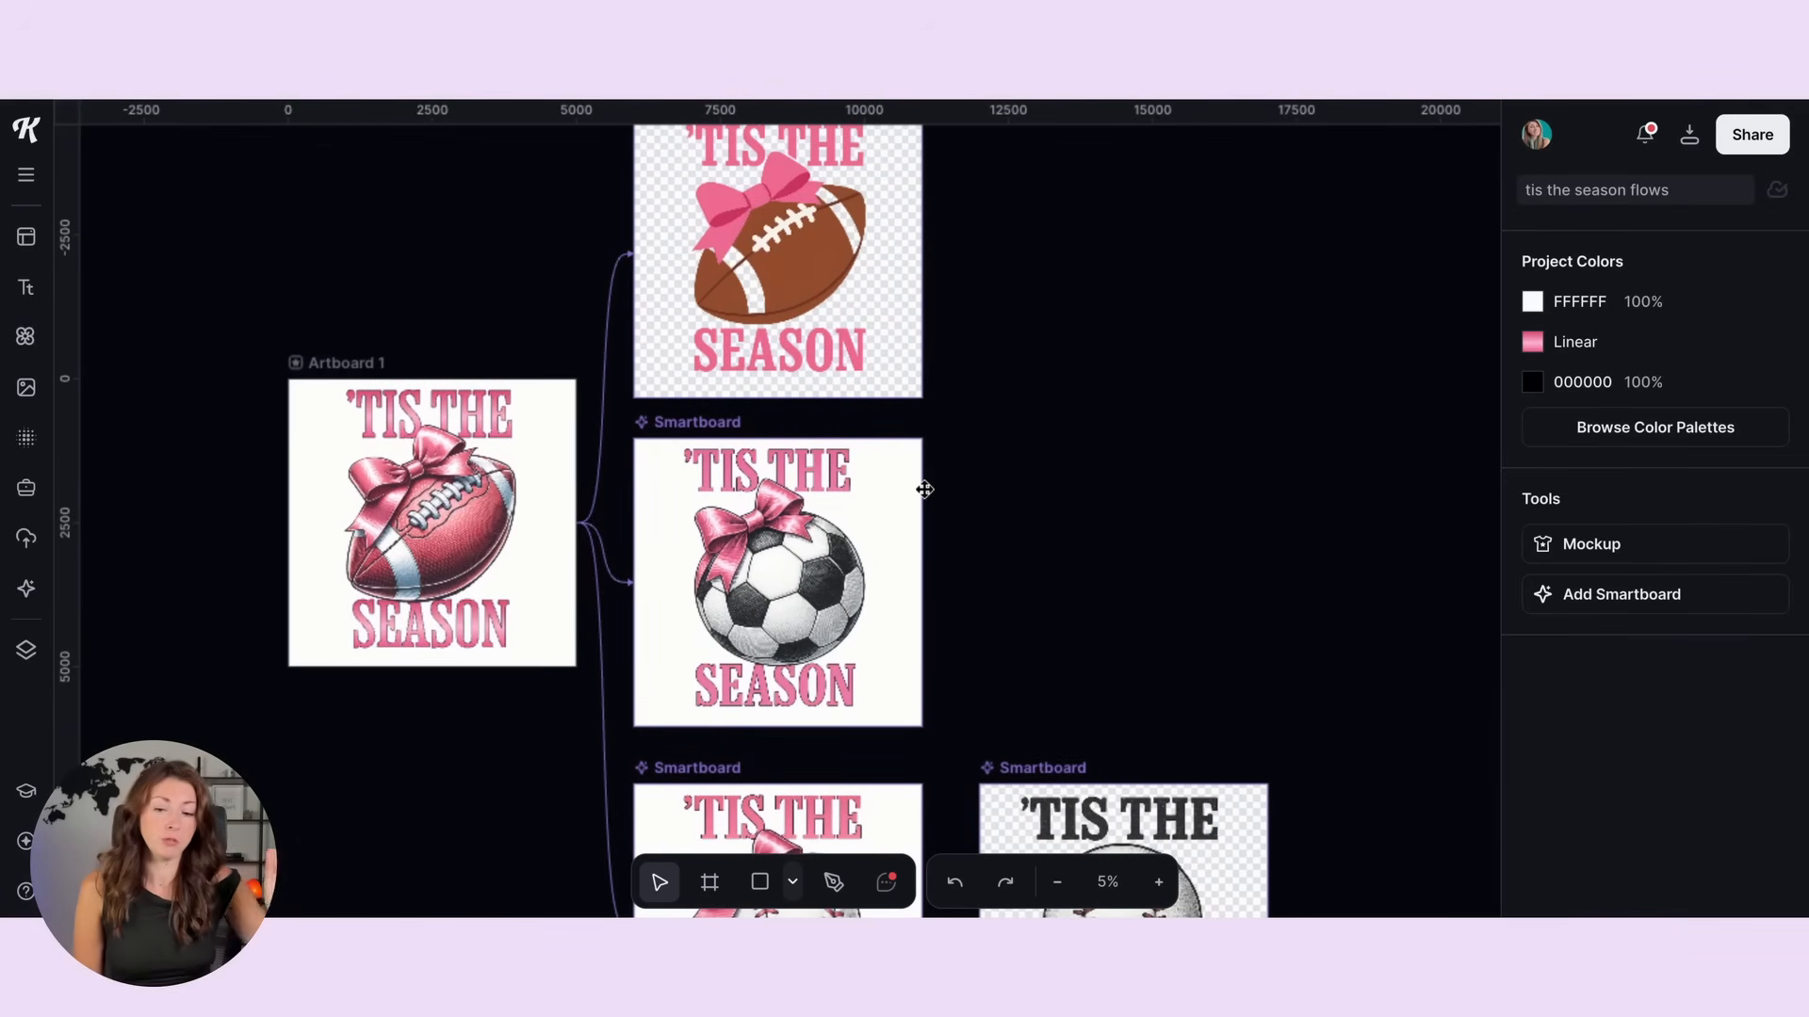
Step: Examine the baseball smartboard and its dads version, including the prompts for replacing the football and removing the bow
{"action": "scroll", "coordinate": [759, 596], "scroll_direction": "down", "scroll_amount": 5}
{"action": "left_click", "coordinate": [758, 597]}
{"action": "scroll", "coordinate": [1121, 445], "scroll_direction": "down", "scroll_amount": 5}
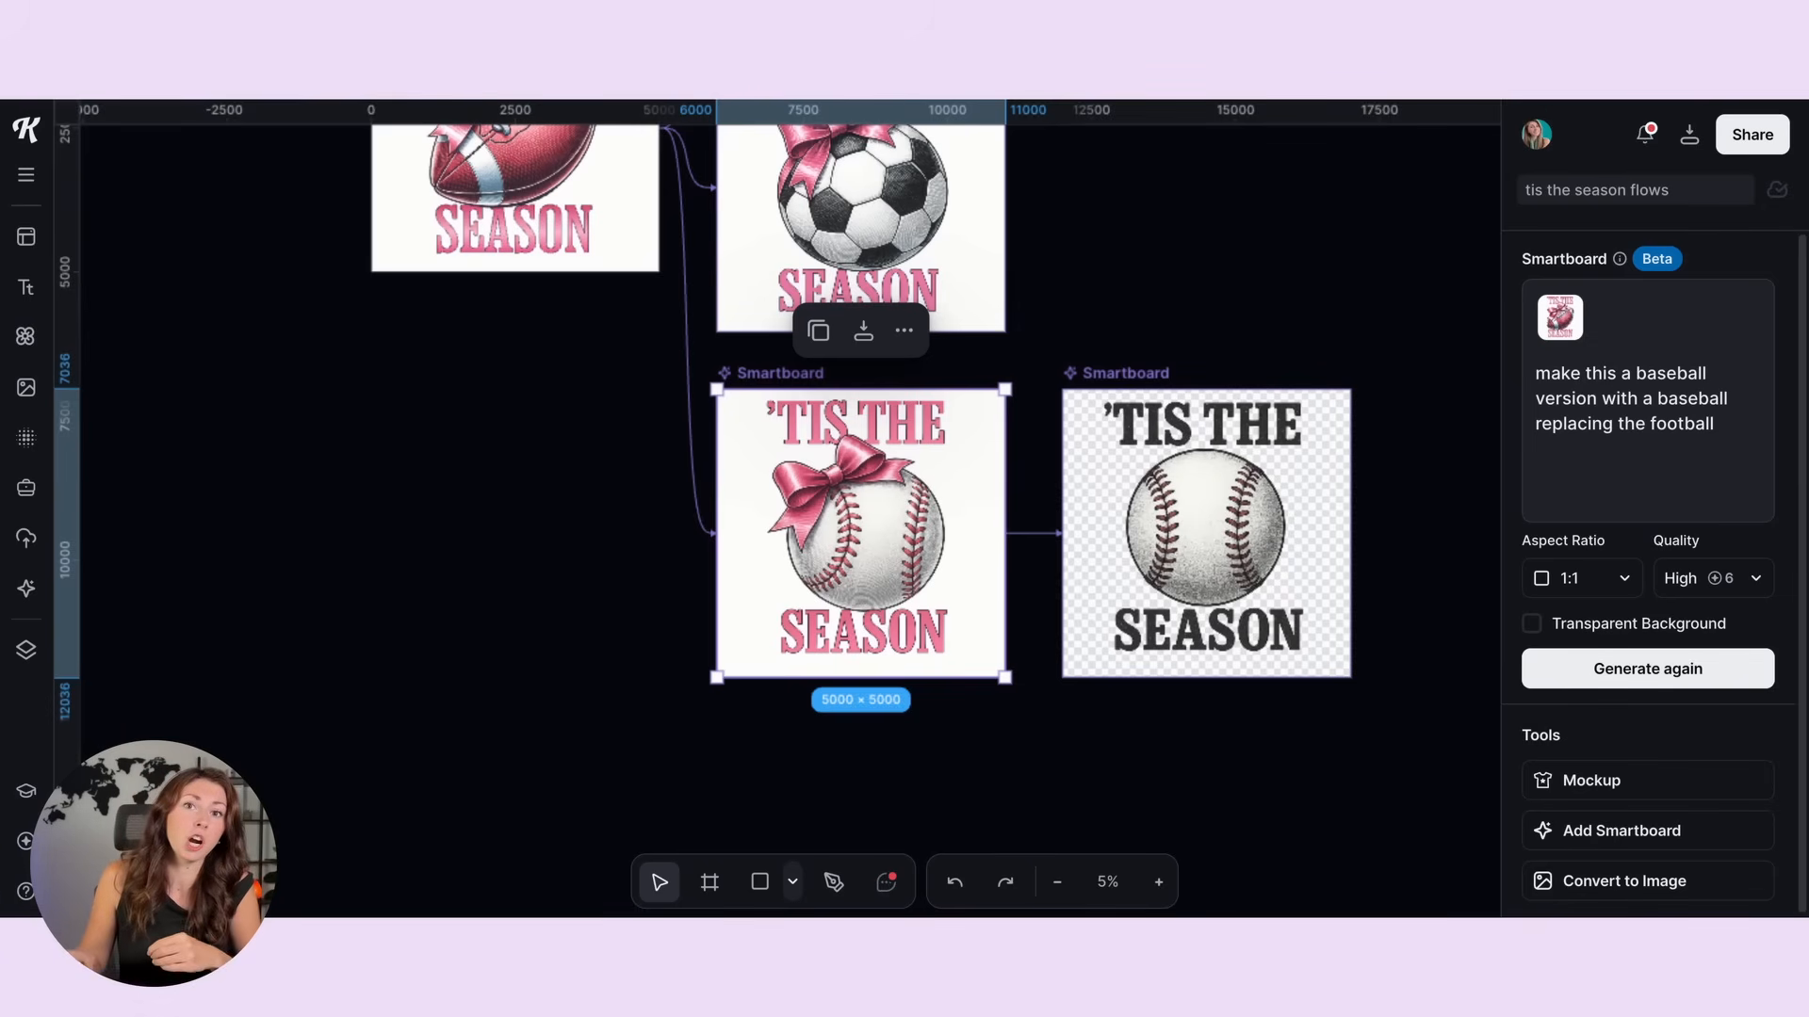
{"action": "left_click", "coordinate": [1143, 407]}
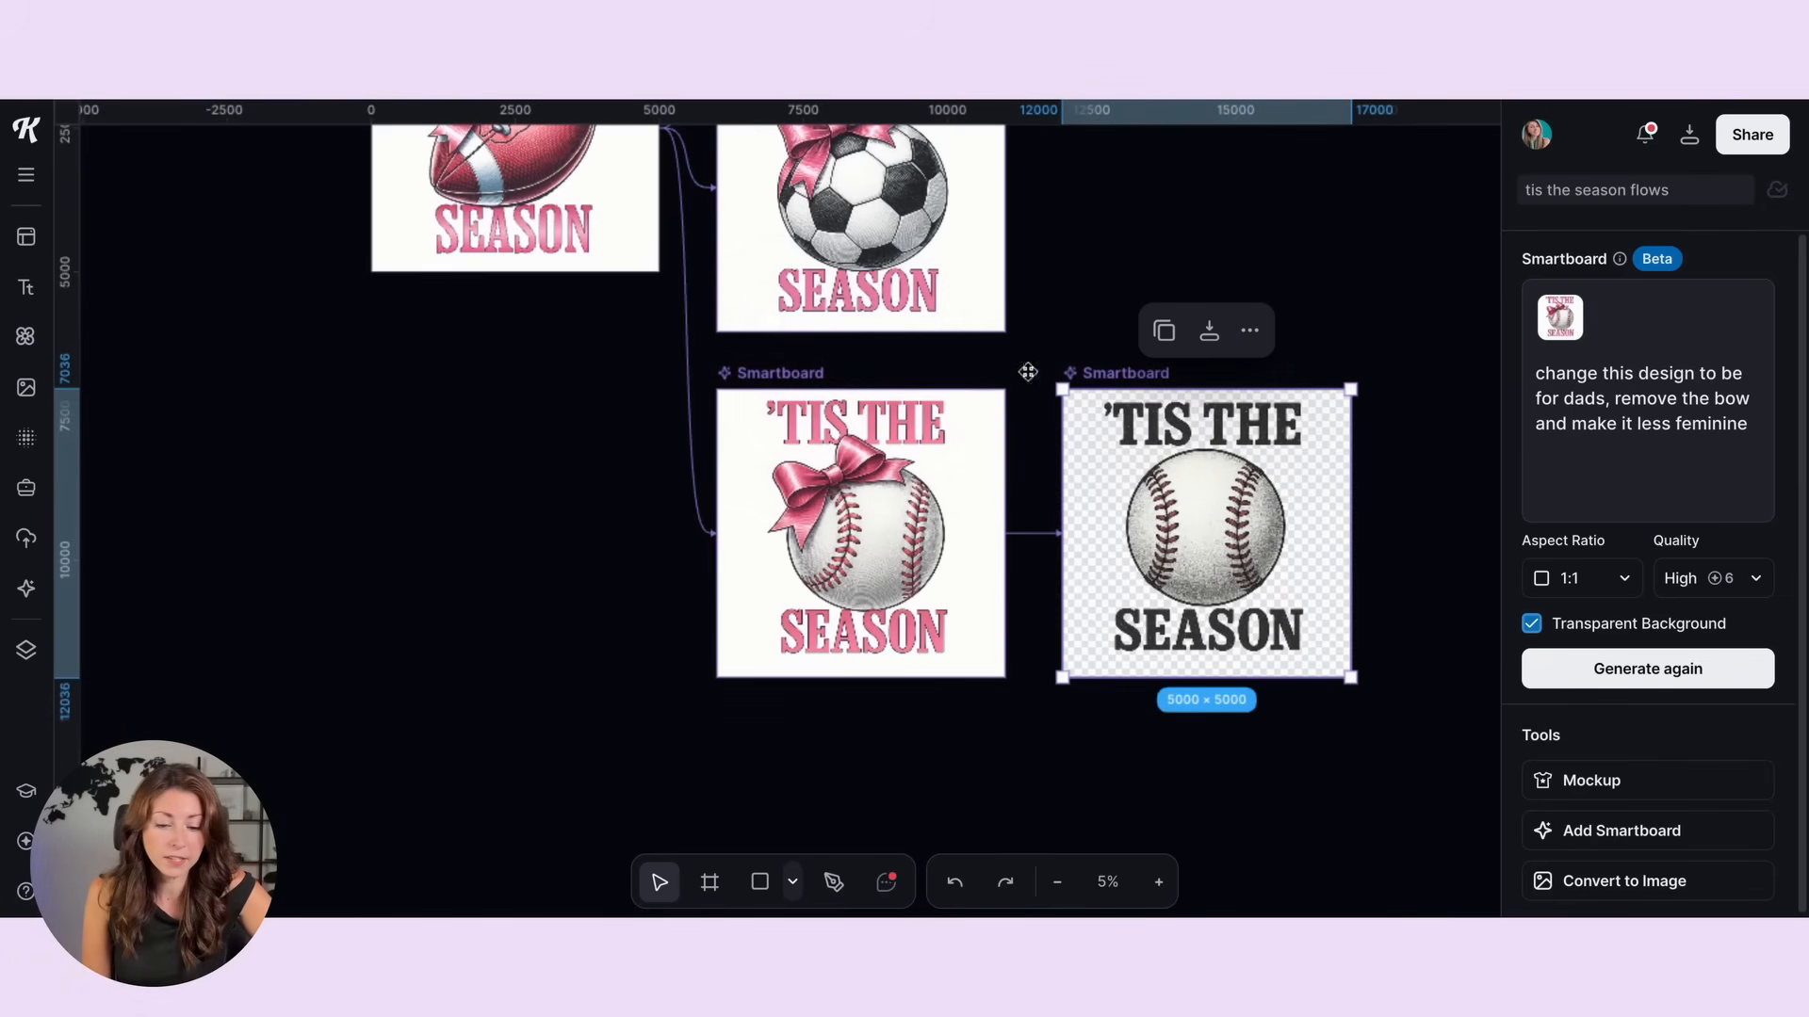
{"action": "left_click", "coordinate": [785, 370]}
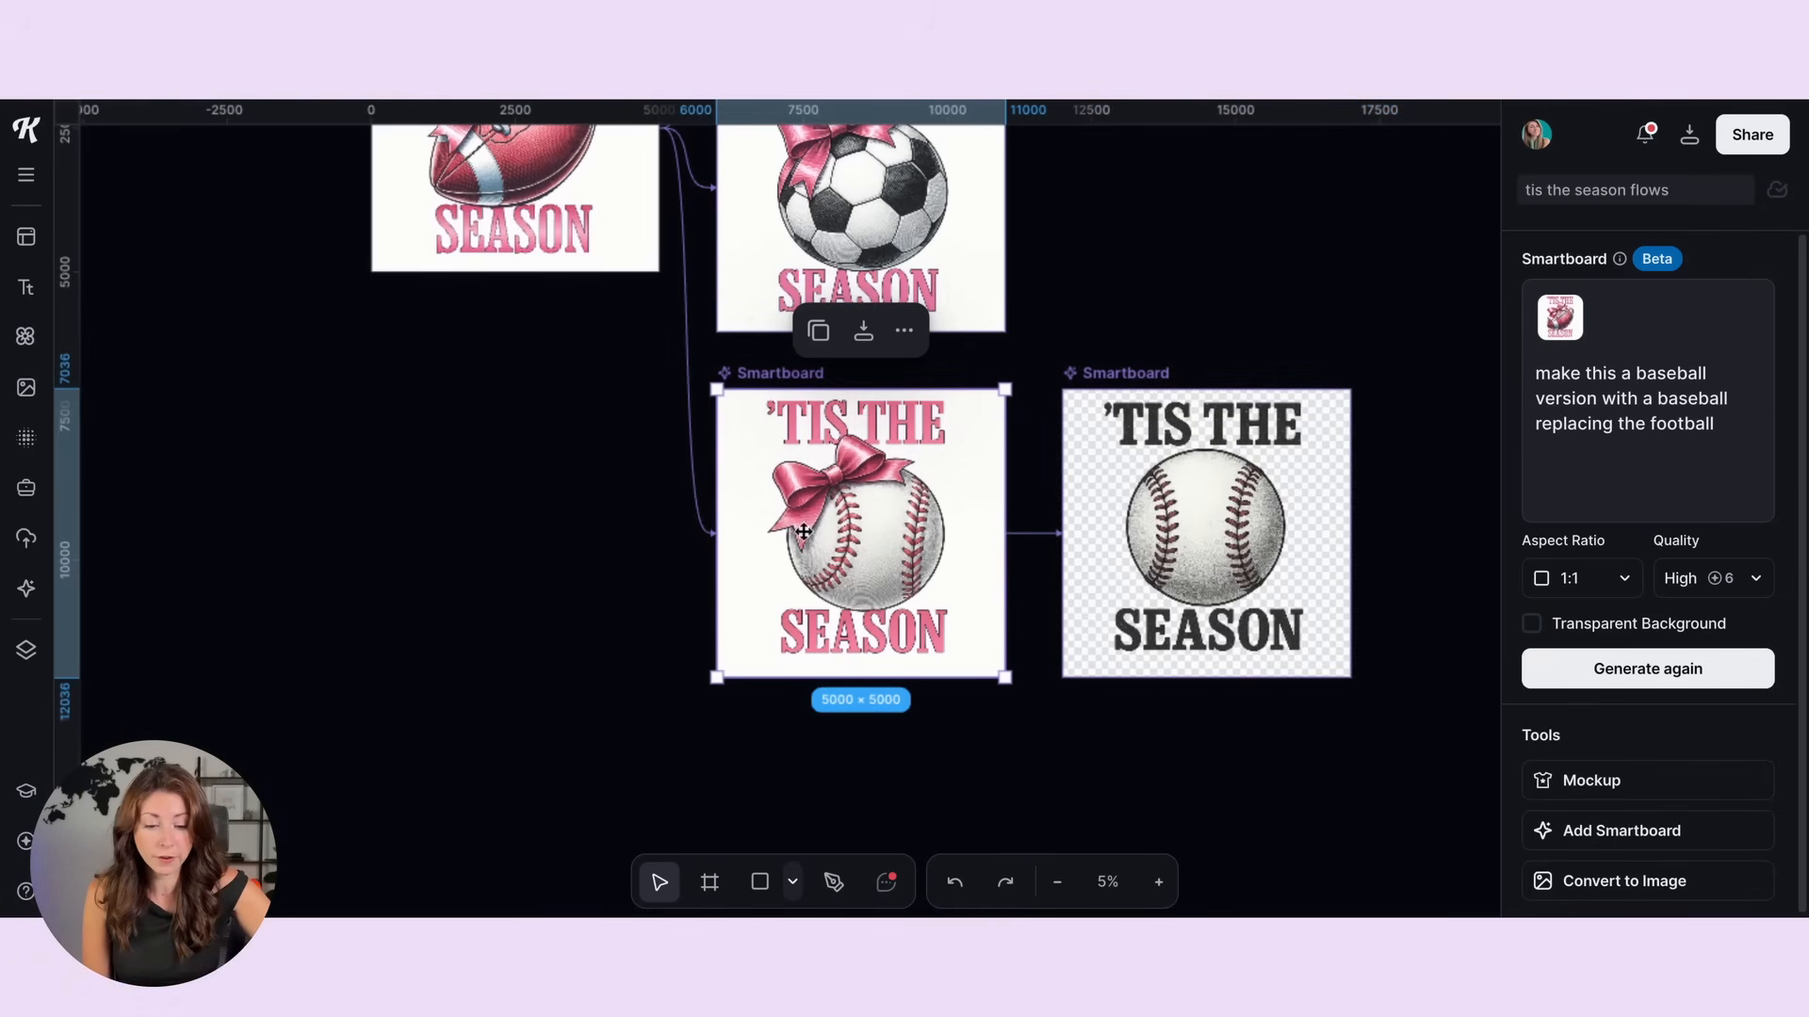
{"action": "left_click", "coordinate": [1086, 402]}
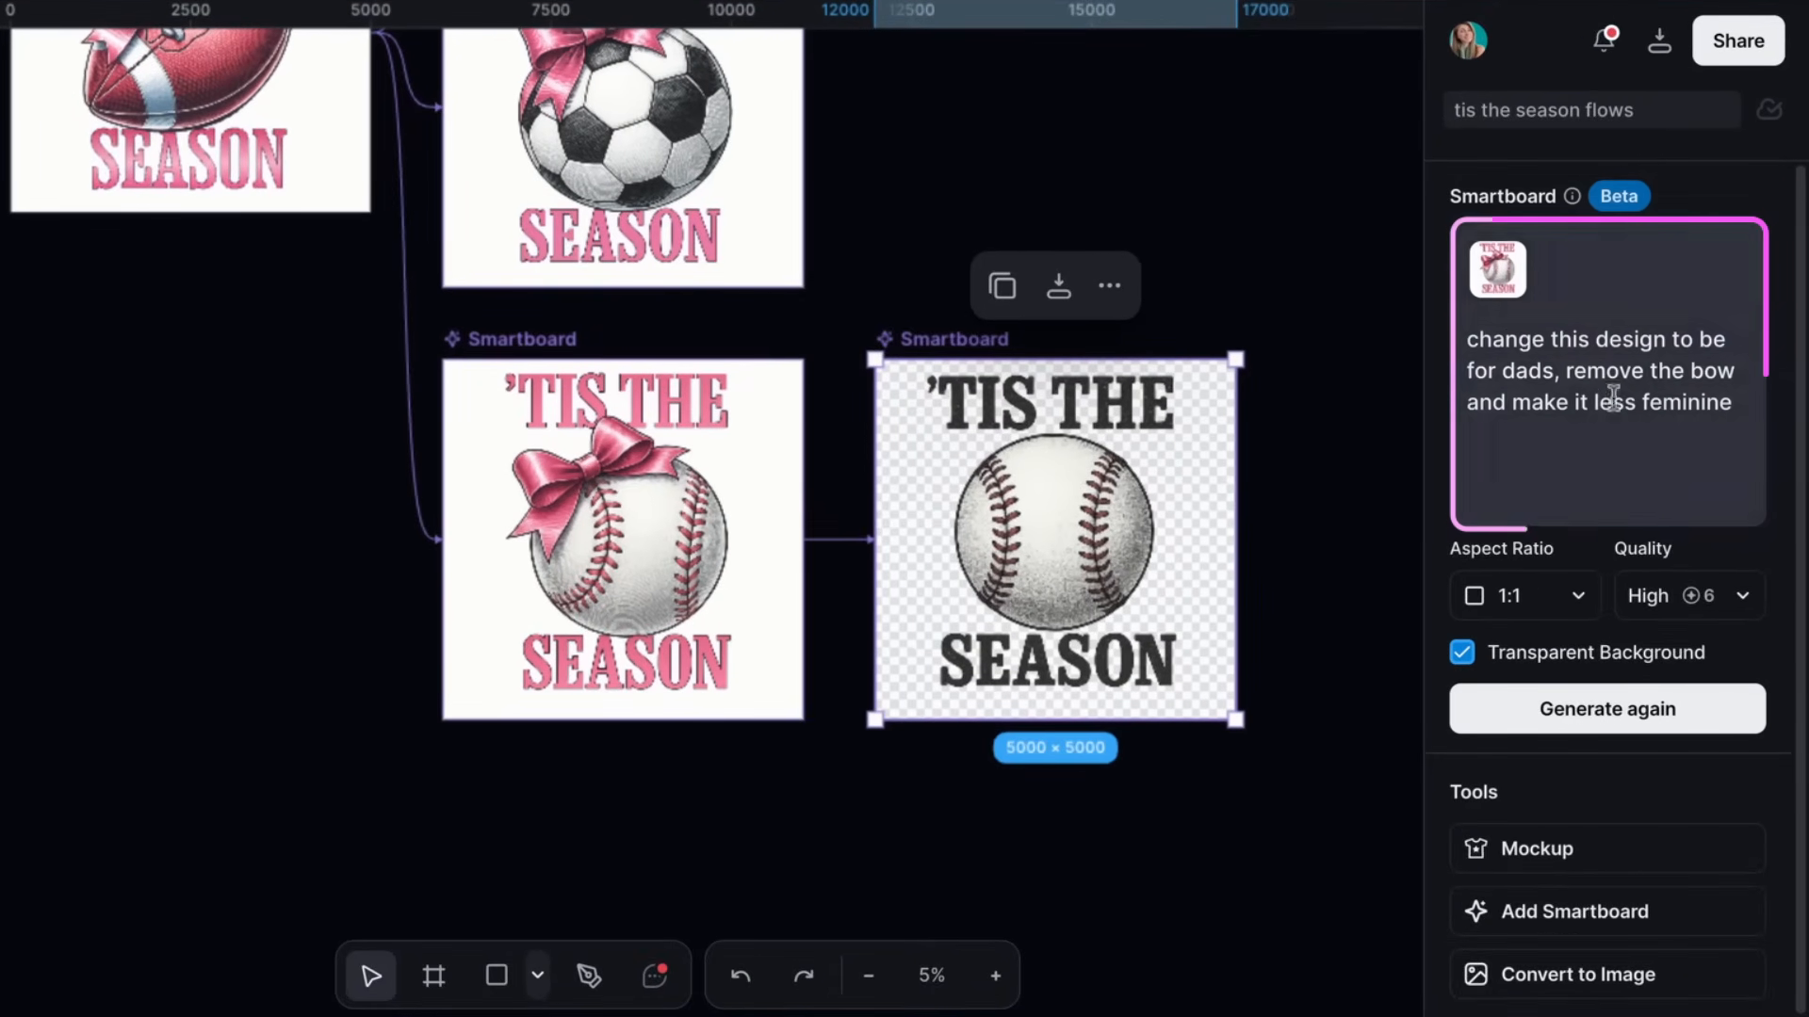
{"action": "left_click", "coordinate": [1561, 376]}
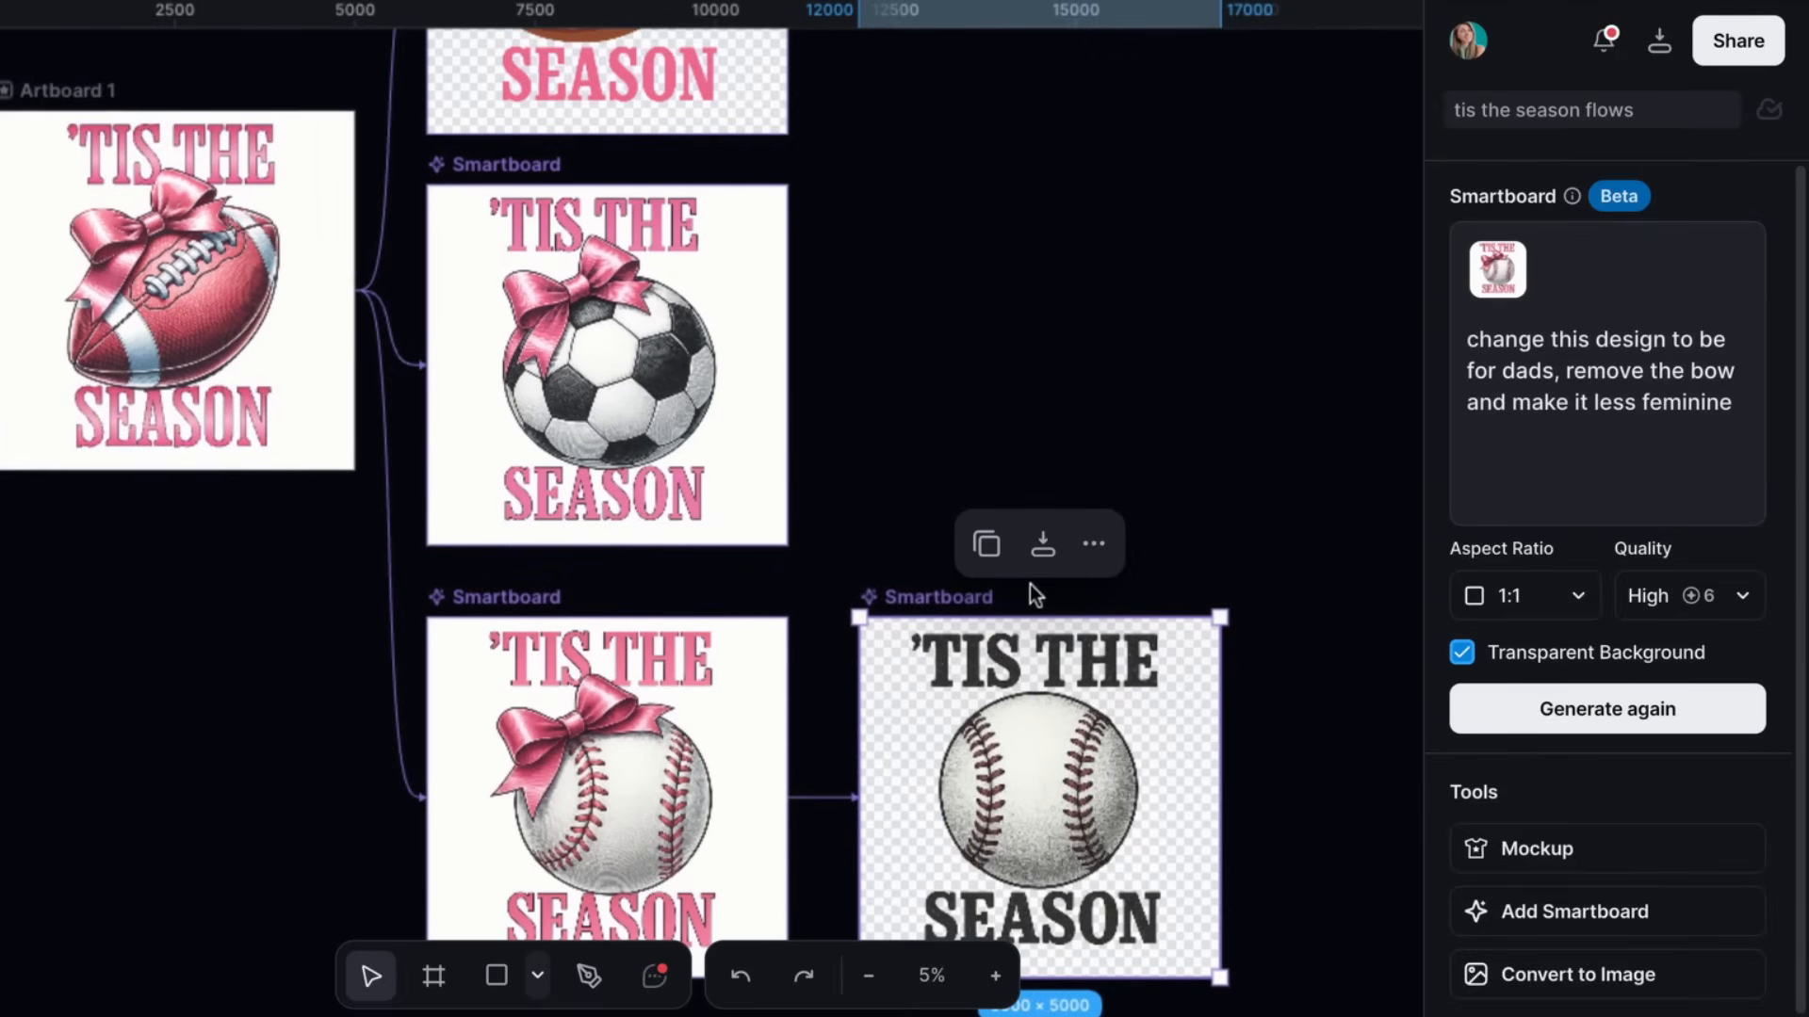
{"action": "scroll", "coordinate": [1020, 561], "scroll_direction": "up", "scroll_amount": 1}
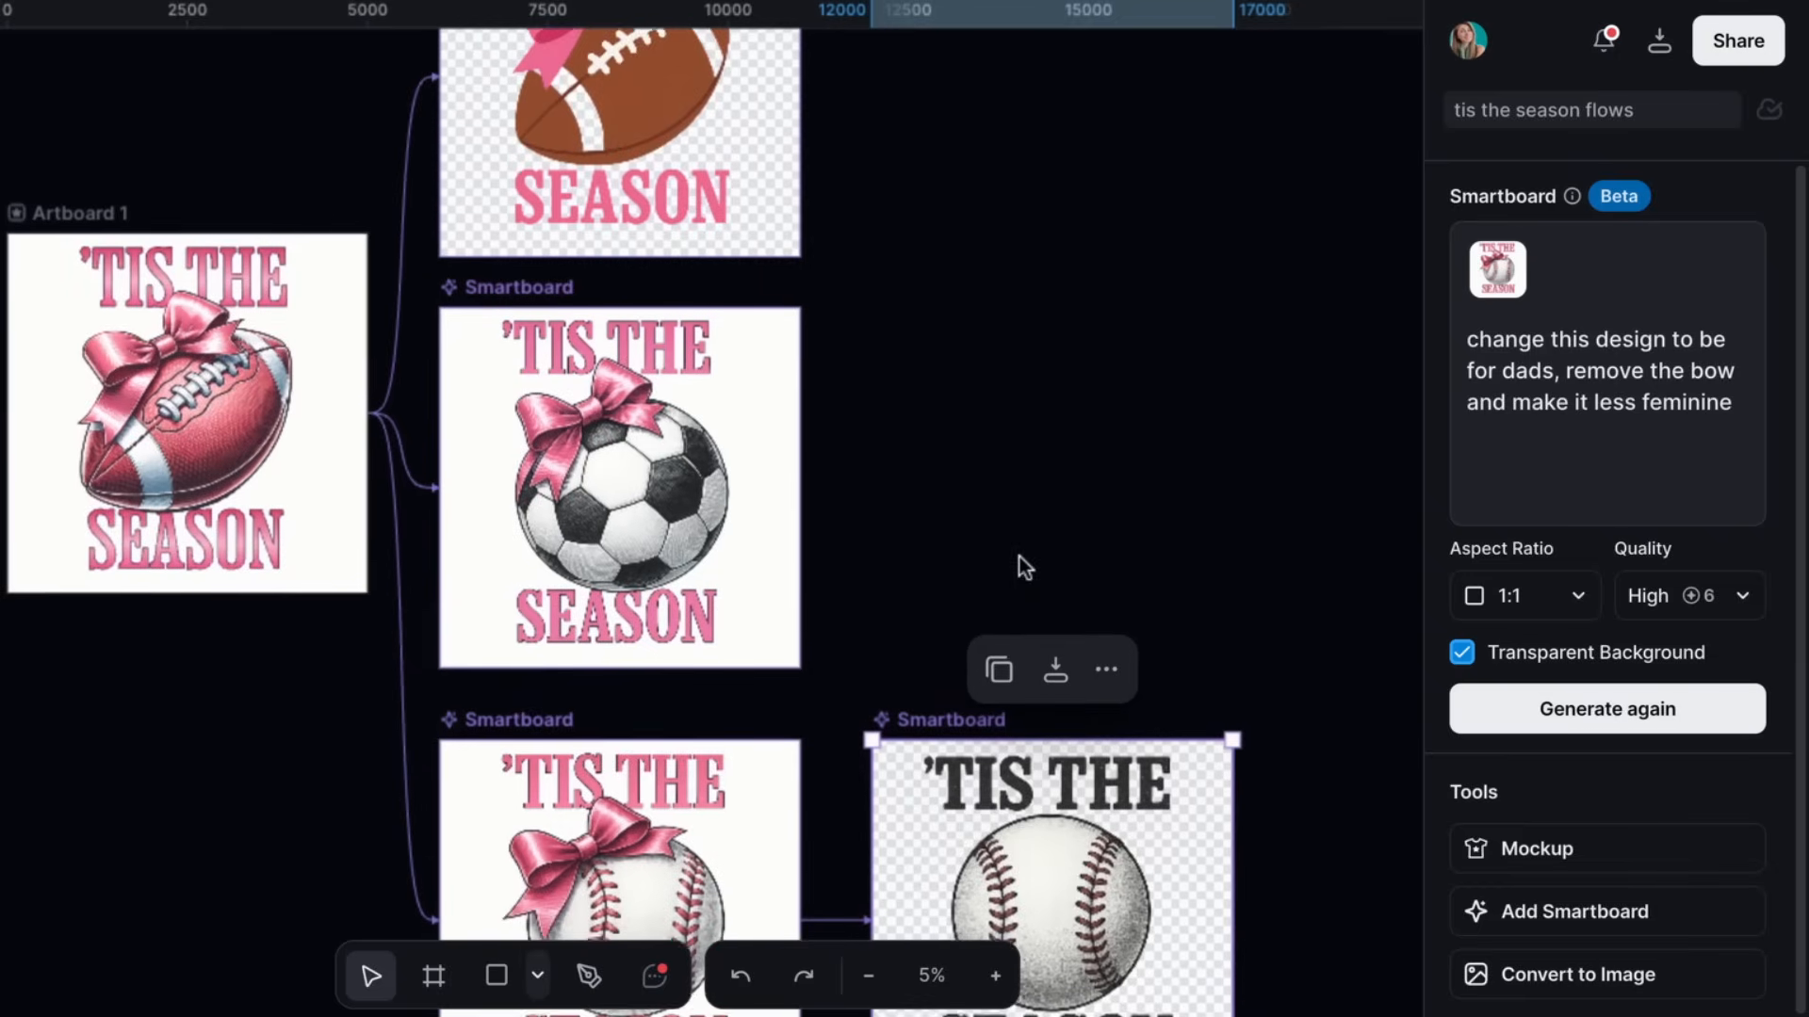
Step: Add a new smartboard branching from the transparent dads version of the baseball design
{"action": "scroll", "coordinate": [1019, 557], "scroll_direction": "down", "scroll_amount": 4}
{"action": "left_click", "coordinate": [1578, 911]}
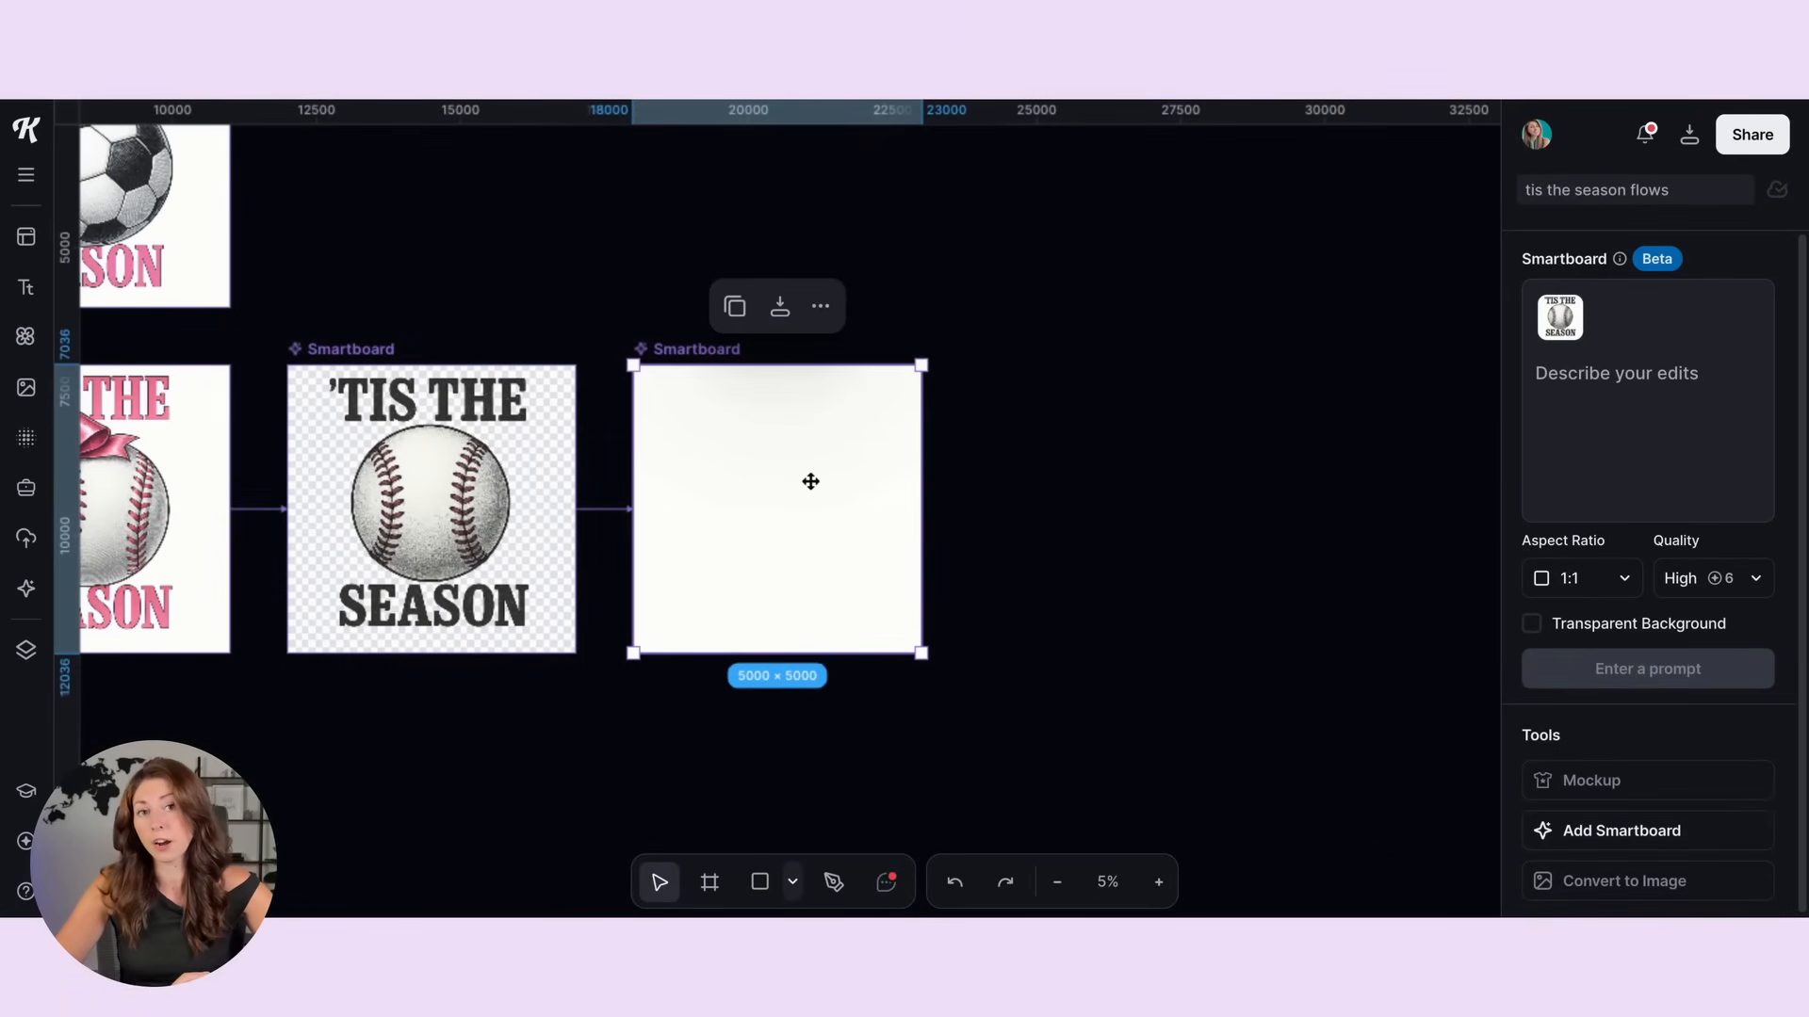
{"action": "scroll", "coordinate": [810, 481], "scroll_direction": "up", "scroll_amount": 3}
{"action": "left_click", "coordinate": [825, 480]}
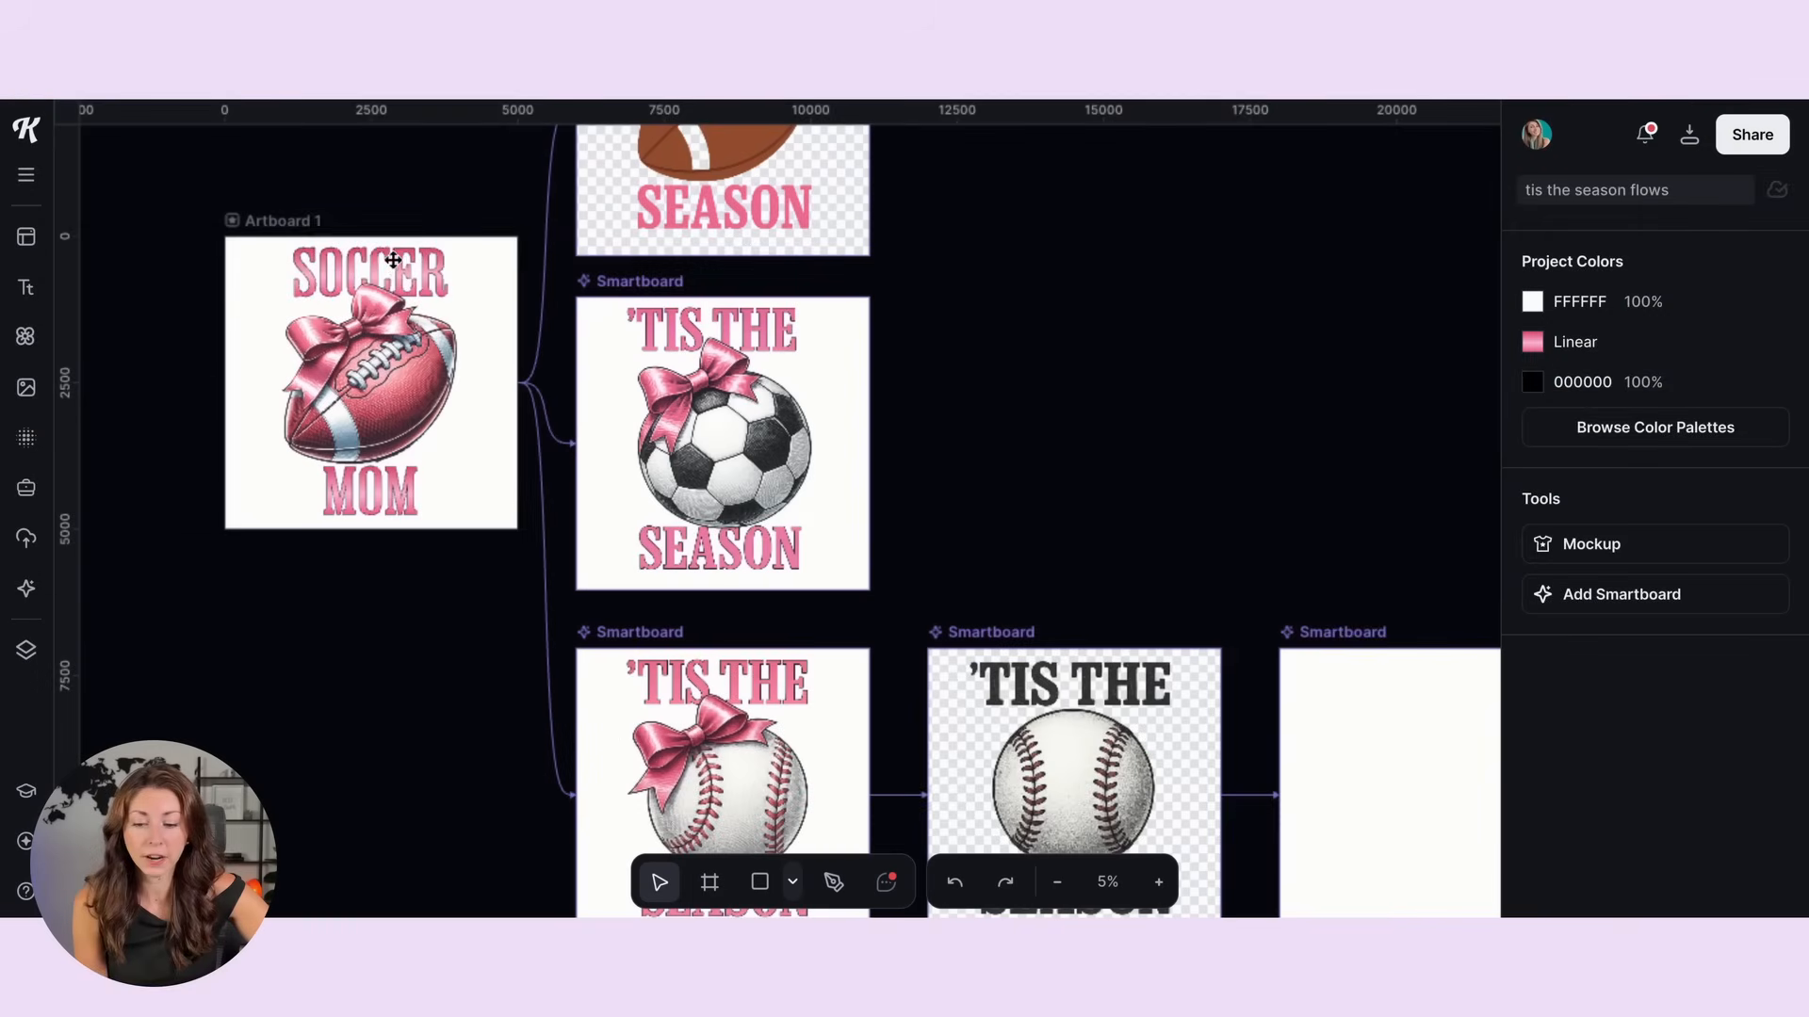
Step: Check the SOCCER and MOM text objects on the original football artboard
{"action": "left_click", "coordinate": [387, 262]}
{"action": "key", "text": "Escape"}
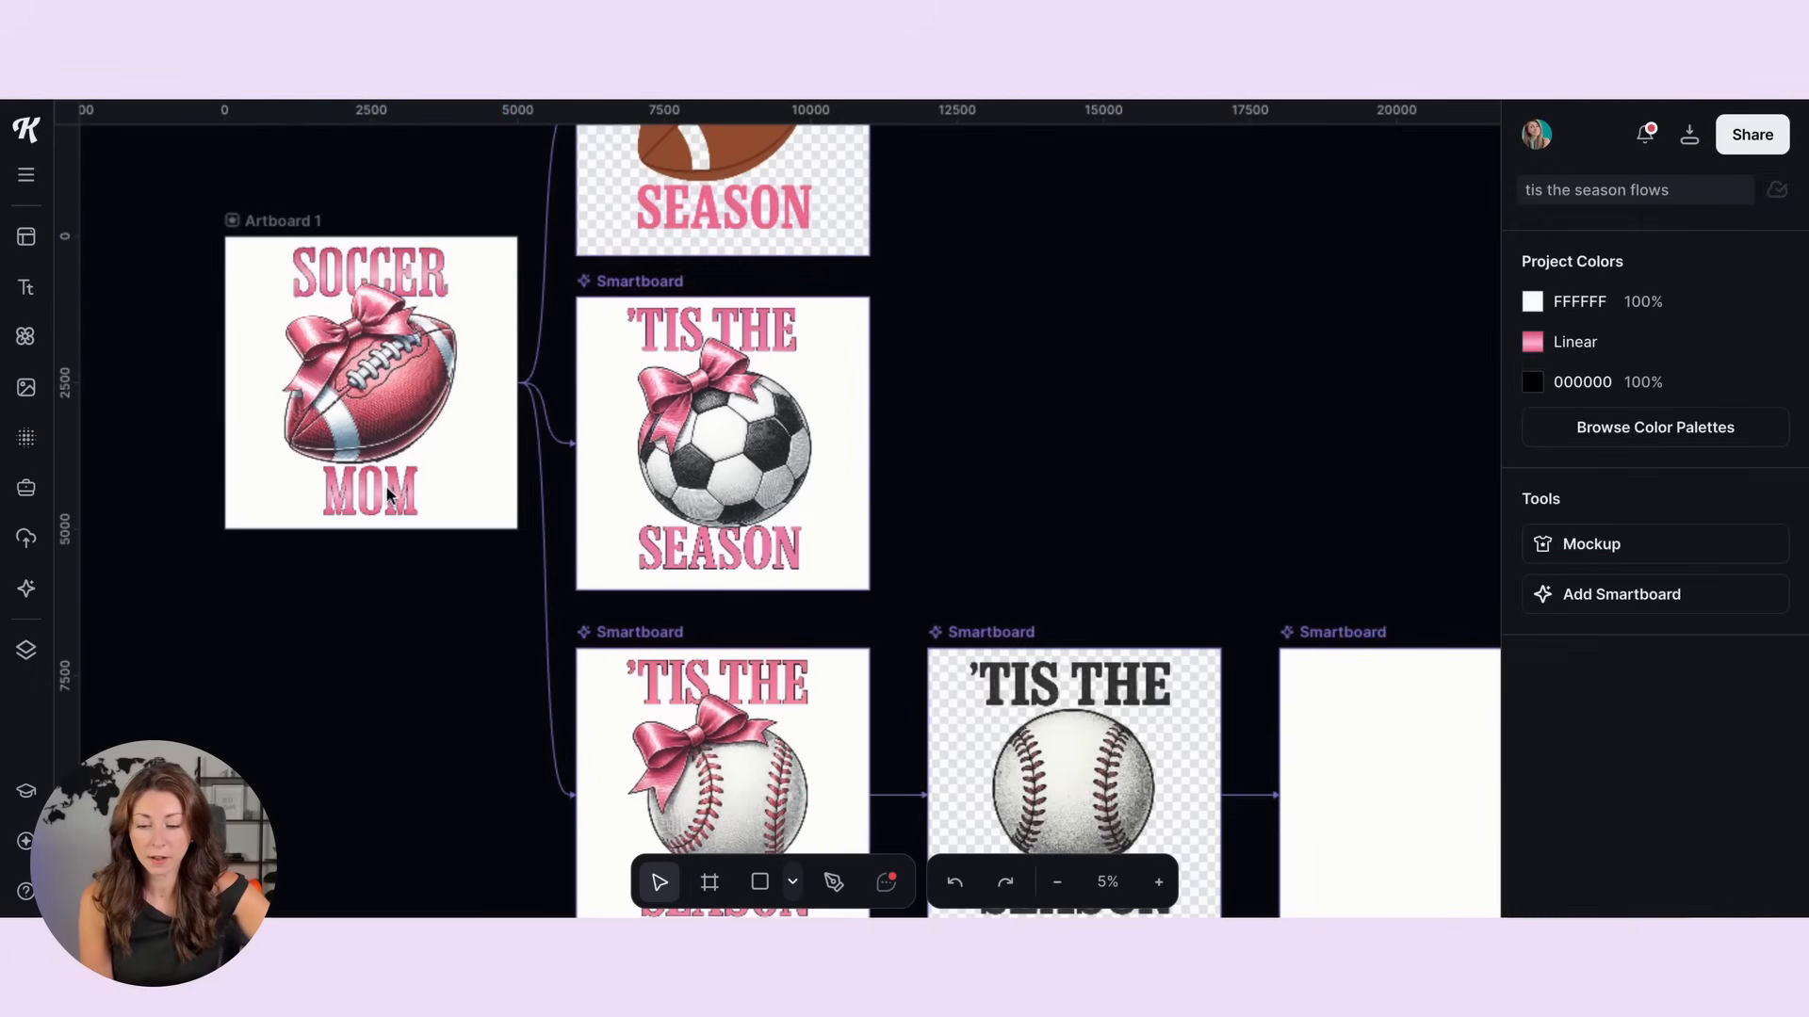
{"action": "left_click", "coordinate": [363, 488]}
{"action": "key", "text": "Escape"}
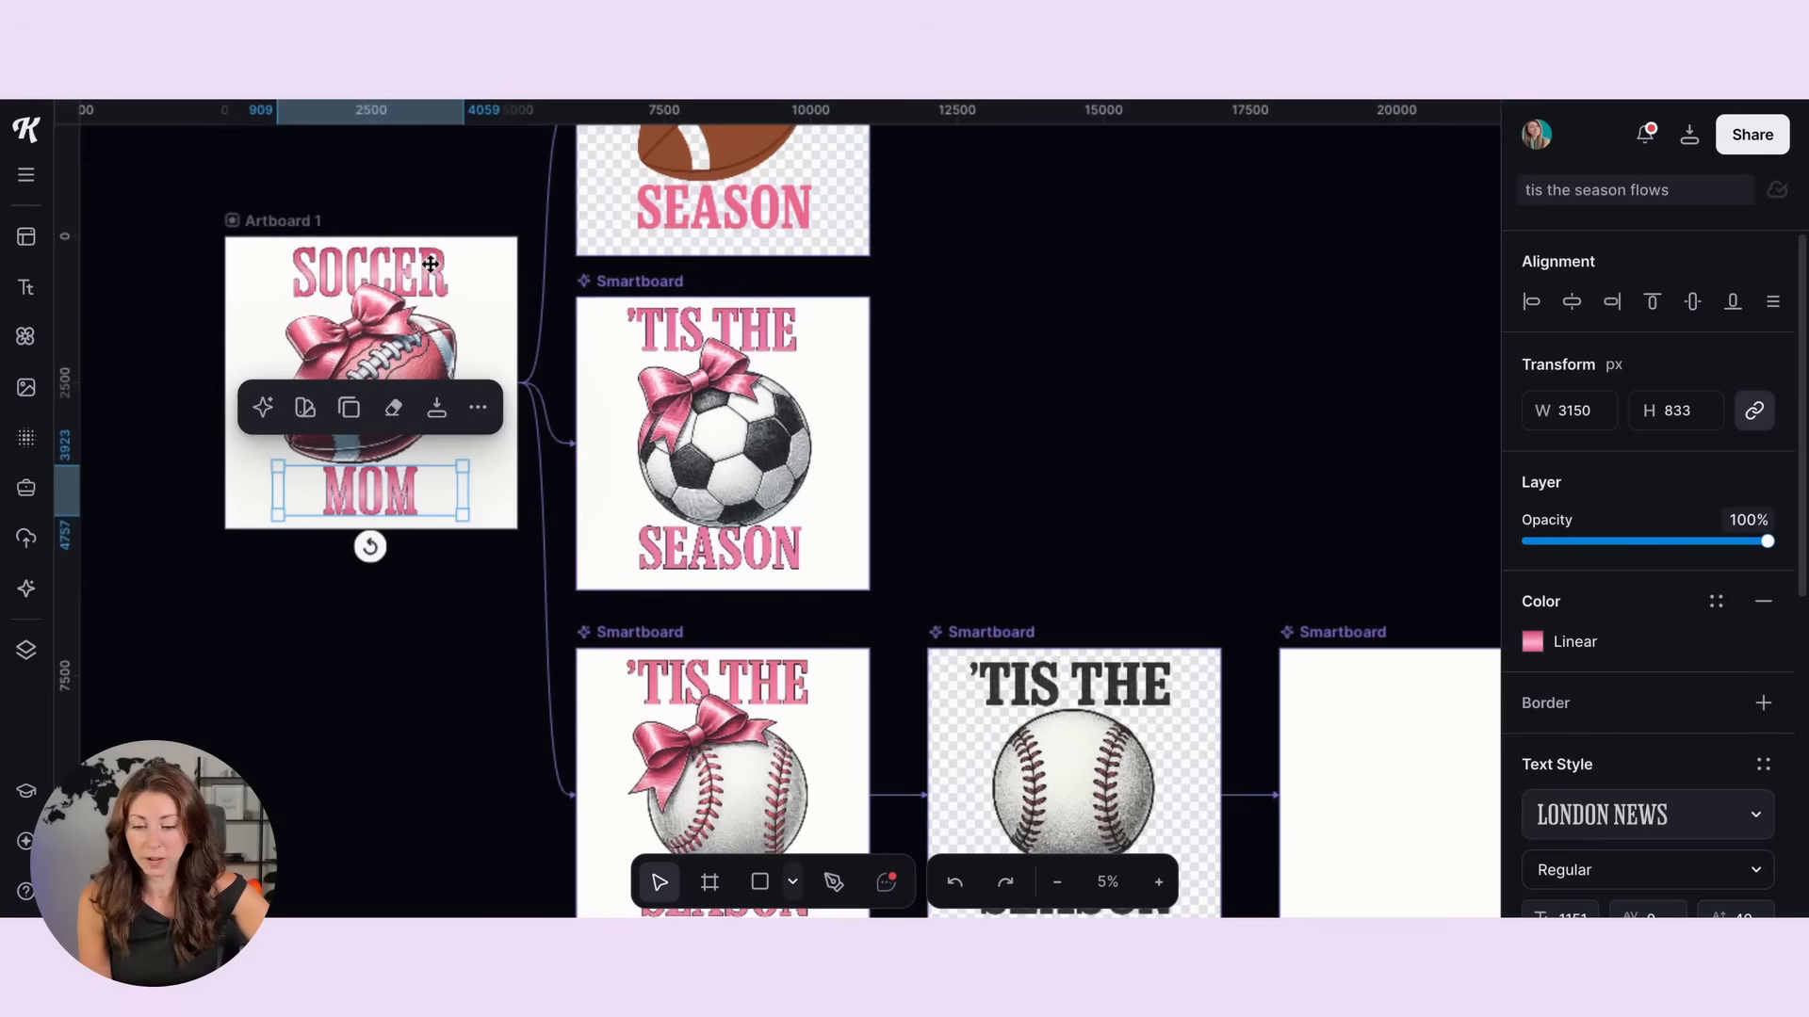
{"action": "left_click", "coordinate": [426, 272]}
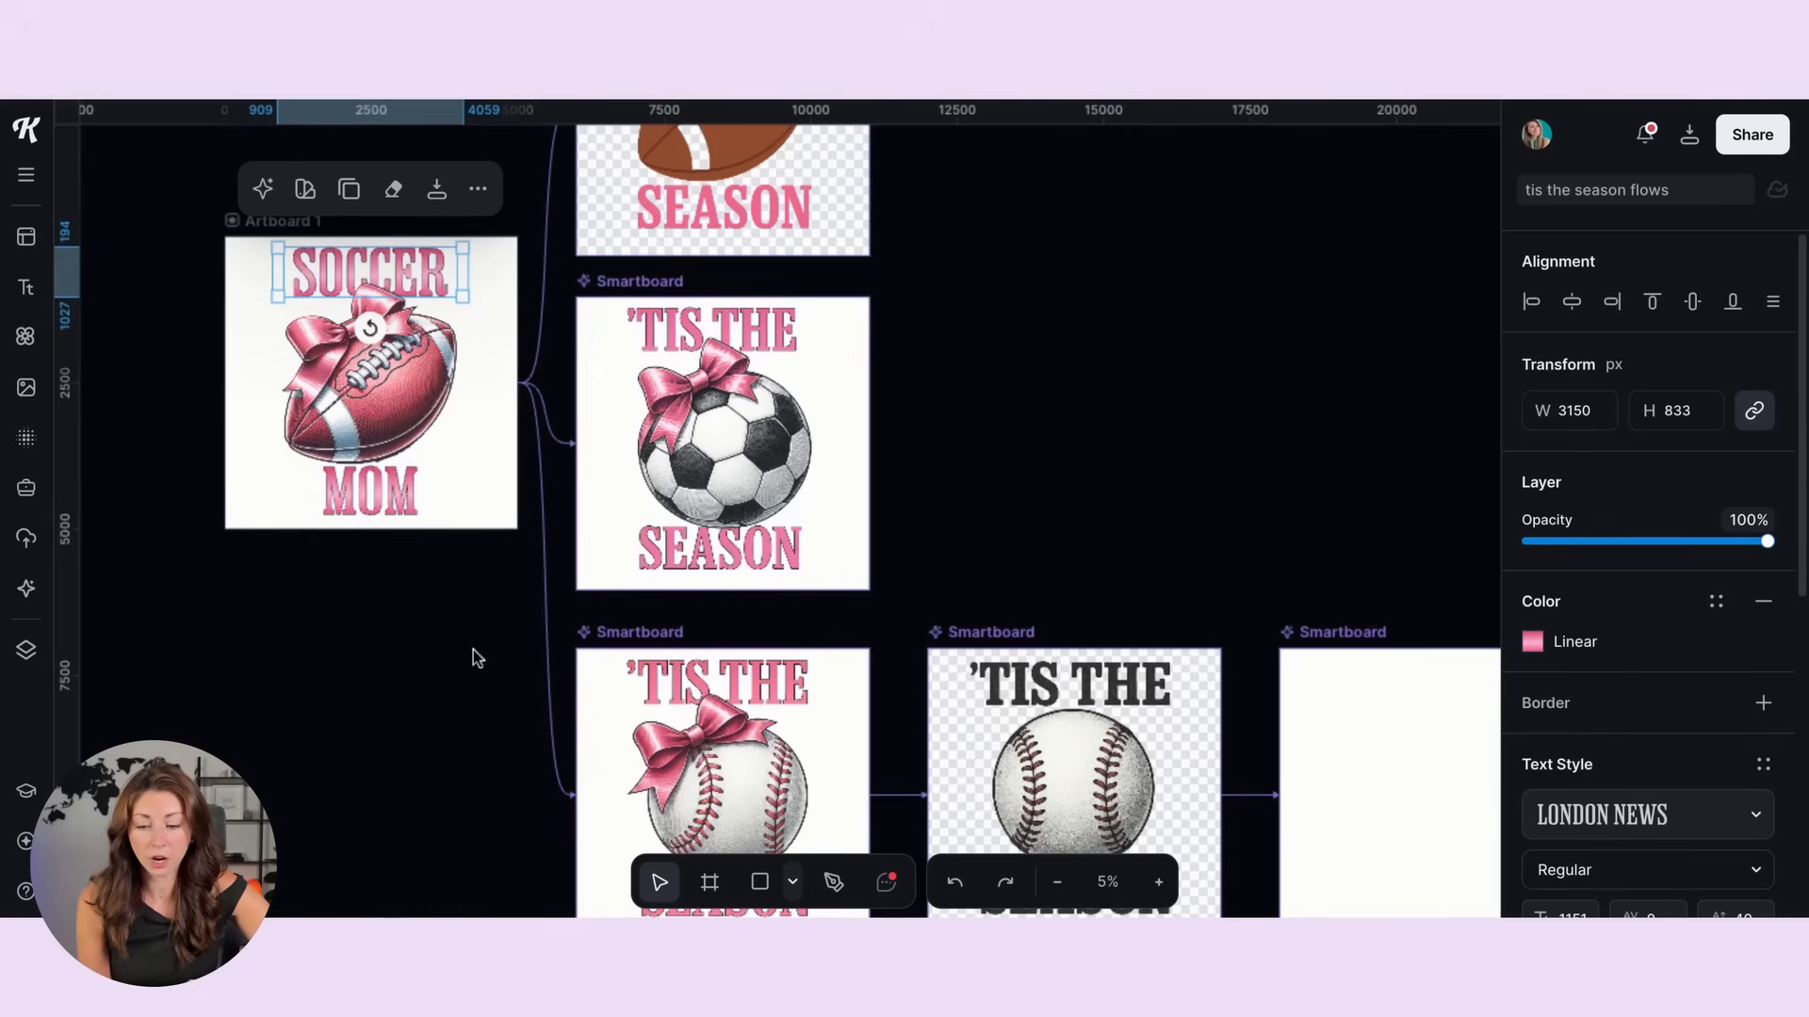
{"action": "scroll", "coordinate": [277, 564], "scroll_direction": "up", "scroll_amount": 2}
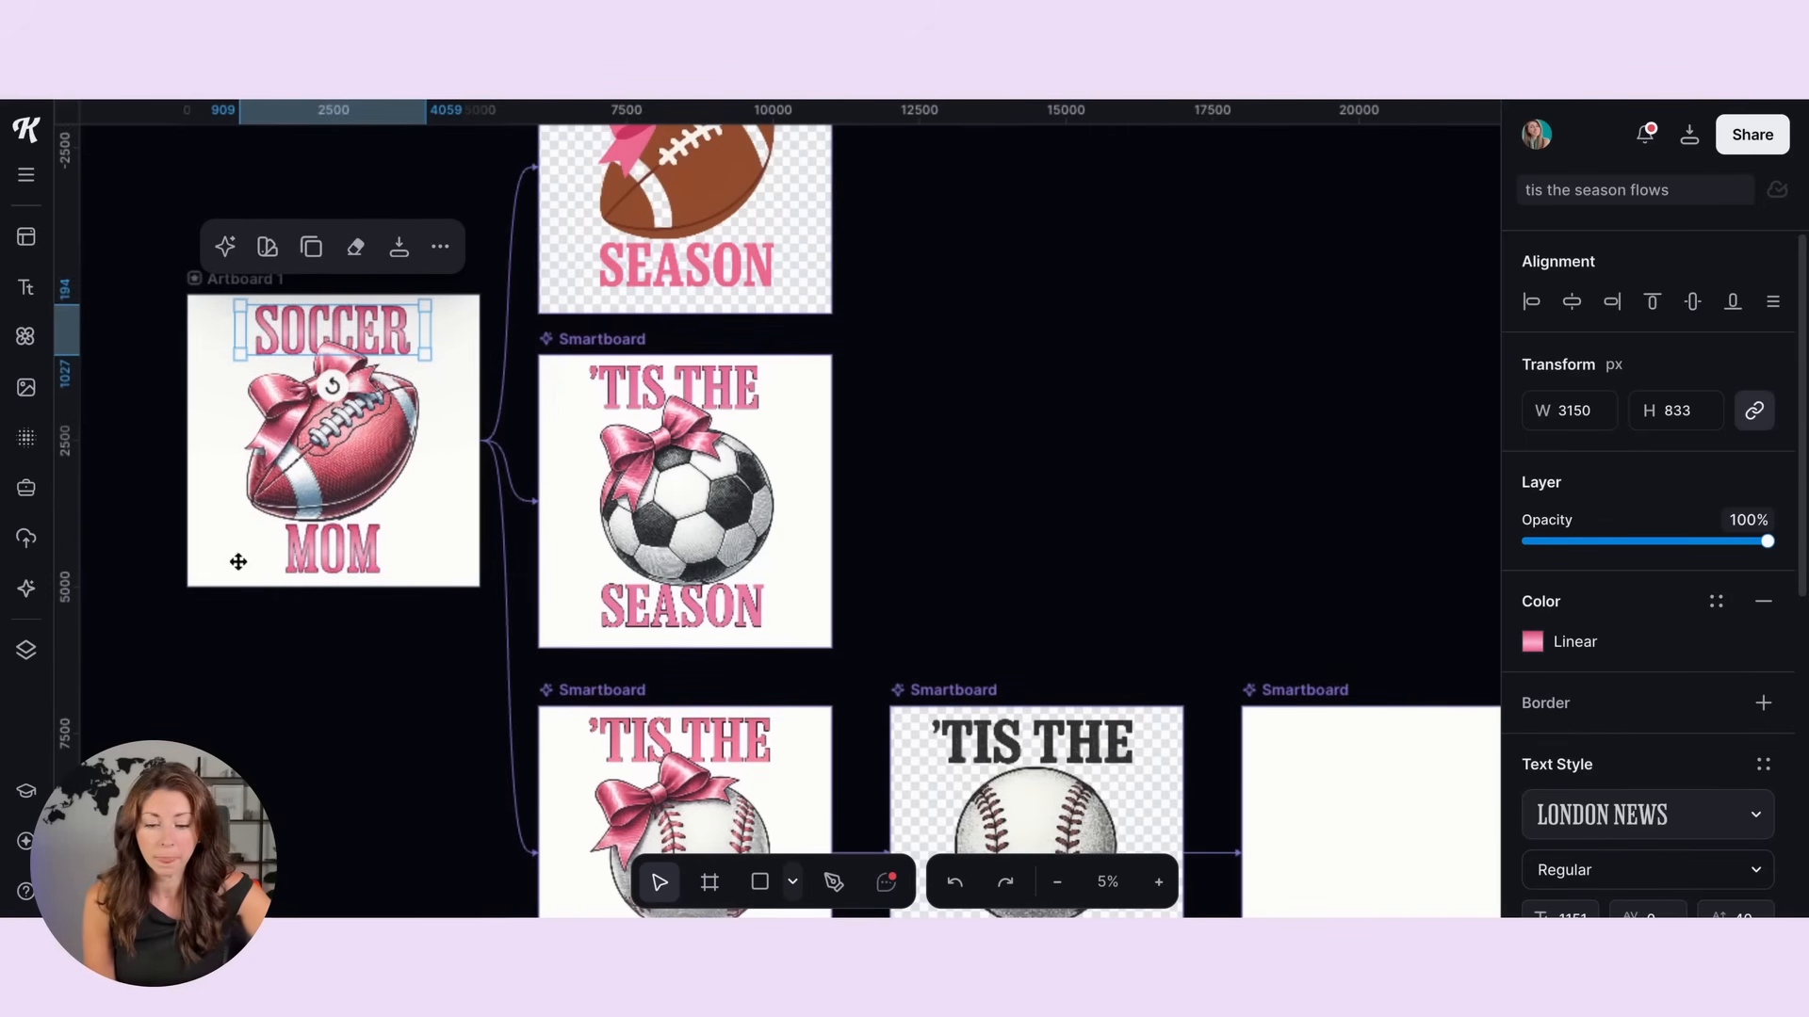
Step: Regenerate the flat vector football smartboard from the original artboard with the SOCCER MOM text
{"action": "left_click", "coordinate": [603, 334]}
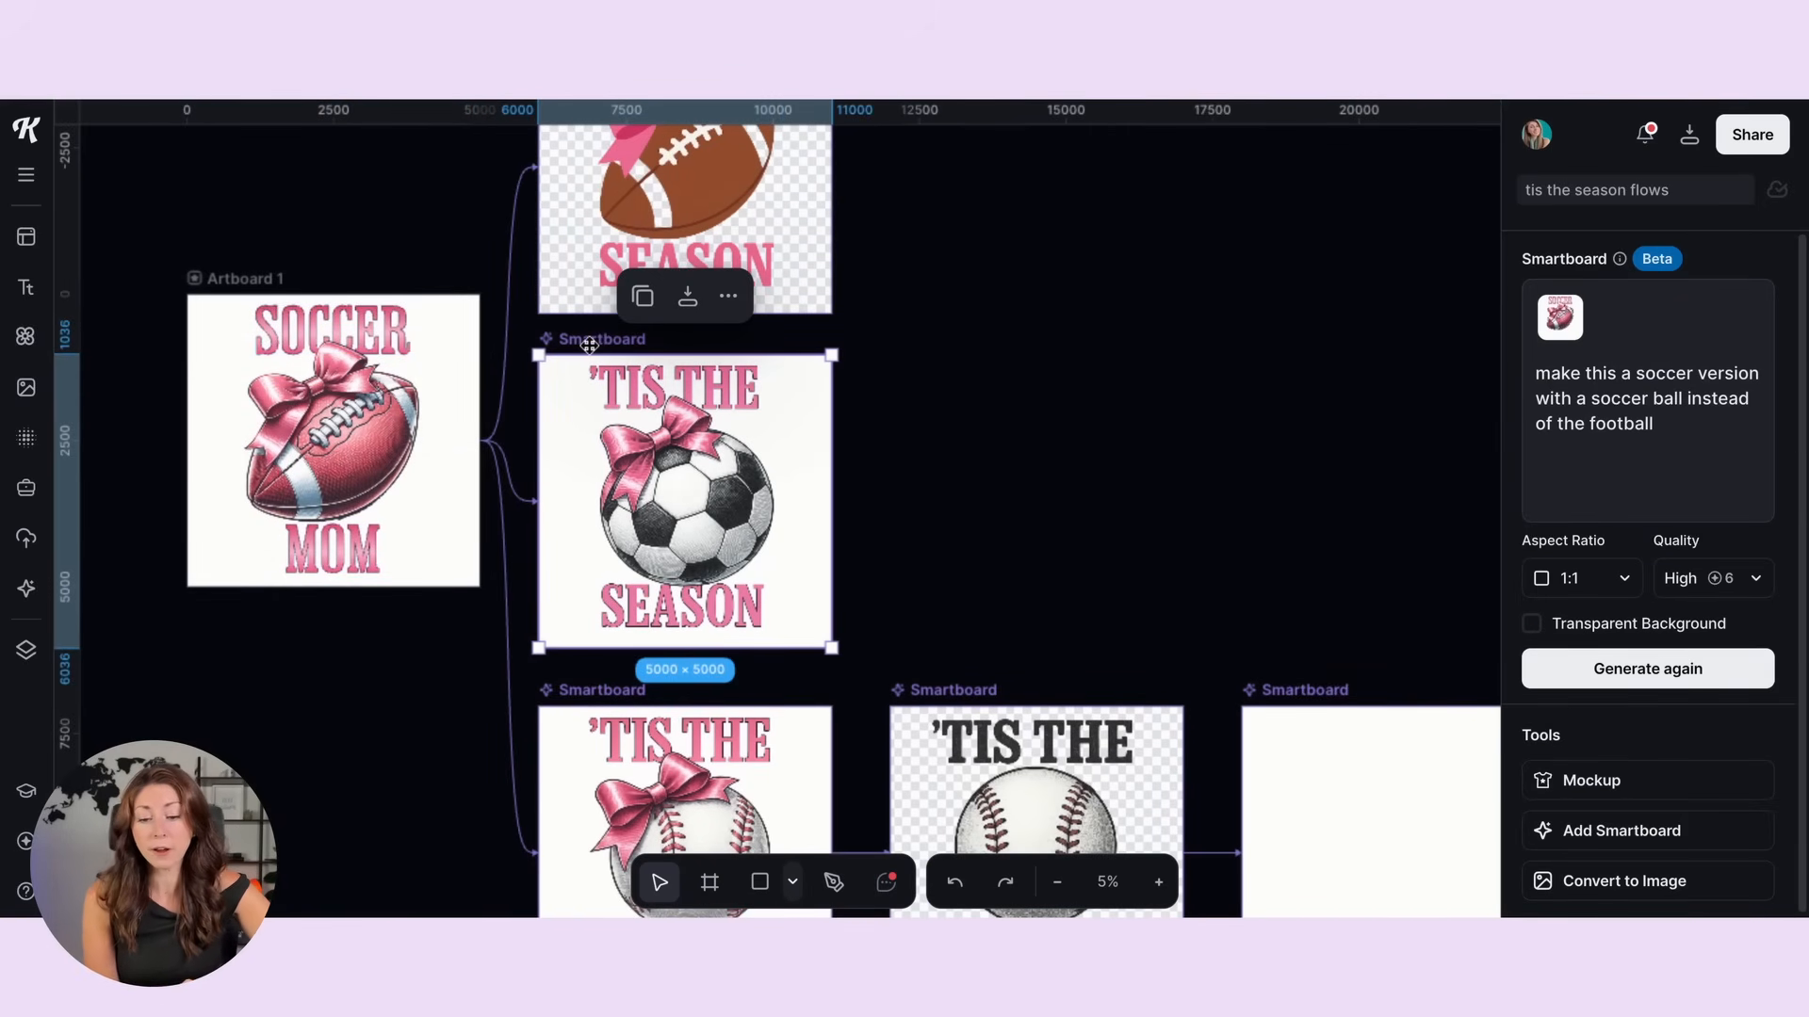
{"action": "scroll", "coordinate": [542, 181], "scroll_direction": "up", "scroll_amount": 2}
{"action": "left_click", "coordinate": [542, 181]}
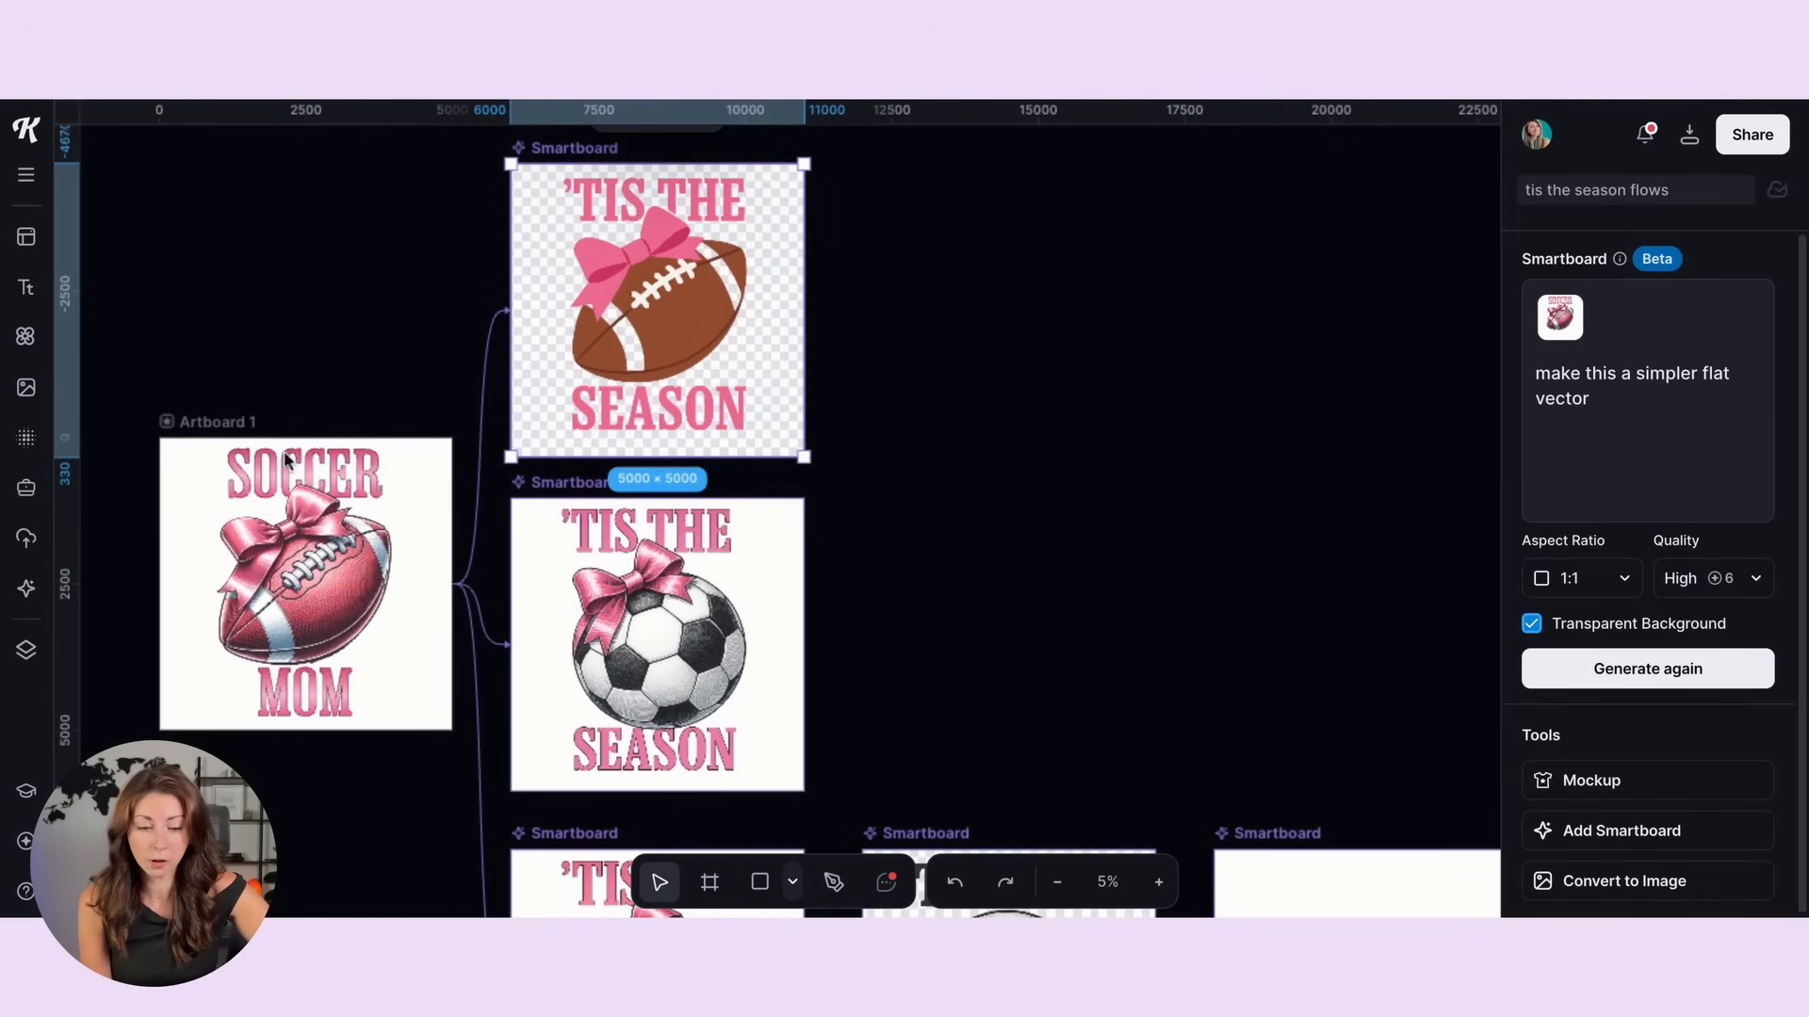
{"action": "left_click", "coordinate": [1651, 671]}
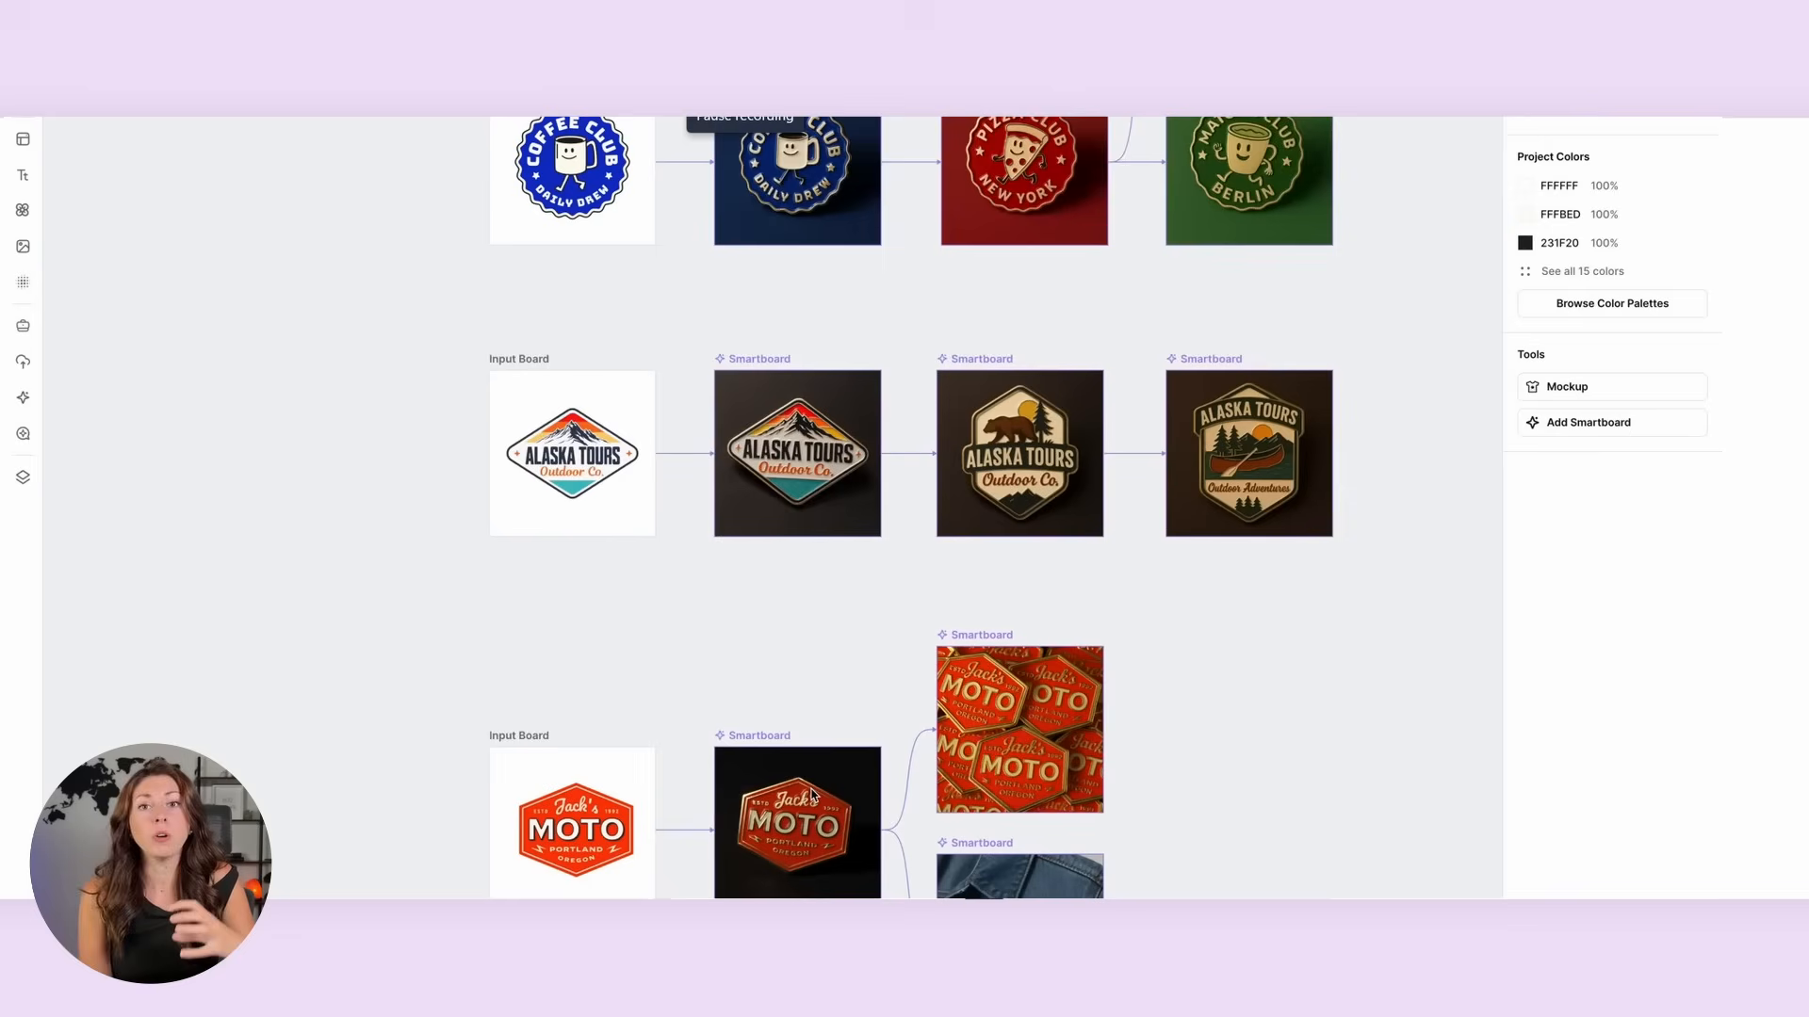
Step: Look over the Coffee Club, Alaska Tours and Moto badge flows with their branching smartboards
{"action": "scroll", "coordinate": [651, 725], "scroll_direction": "right", "scroll_amount": 2}
{"action": "scroll", "coordinate": [651, 726], "scroll_direction": "down", "scroll_amount": 3}
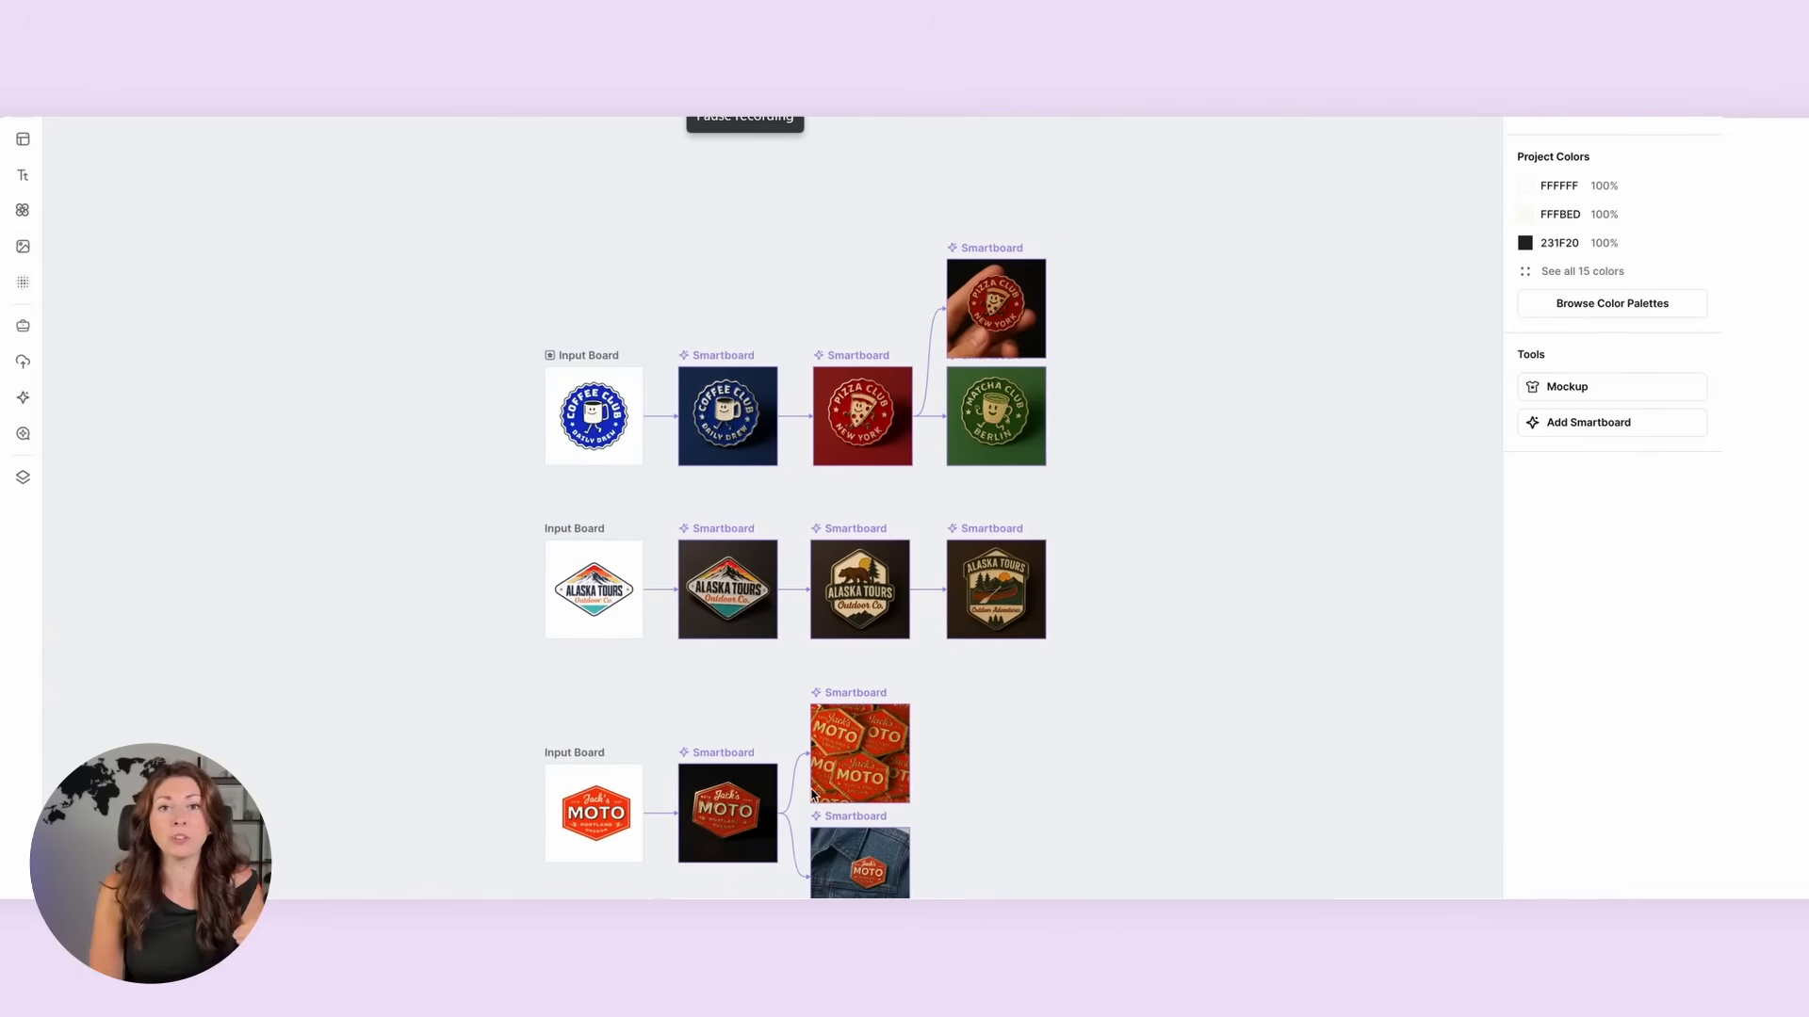
{"action": "scroll", "coordinate": [651, 726], "scroll_direction": "up", "scroll_amount": 3}
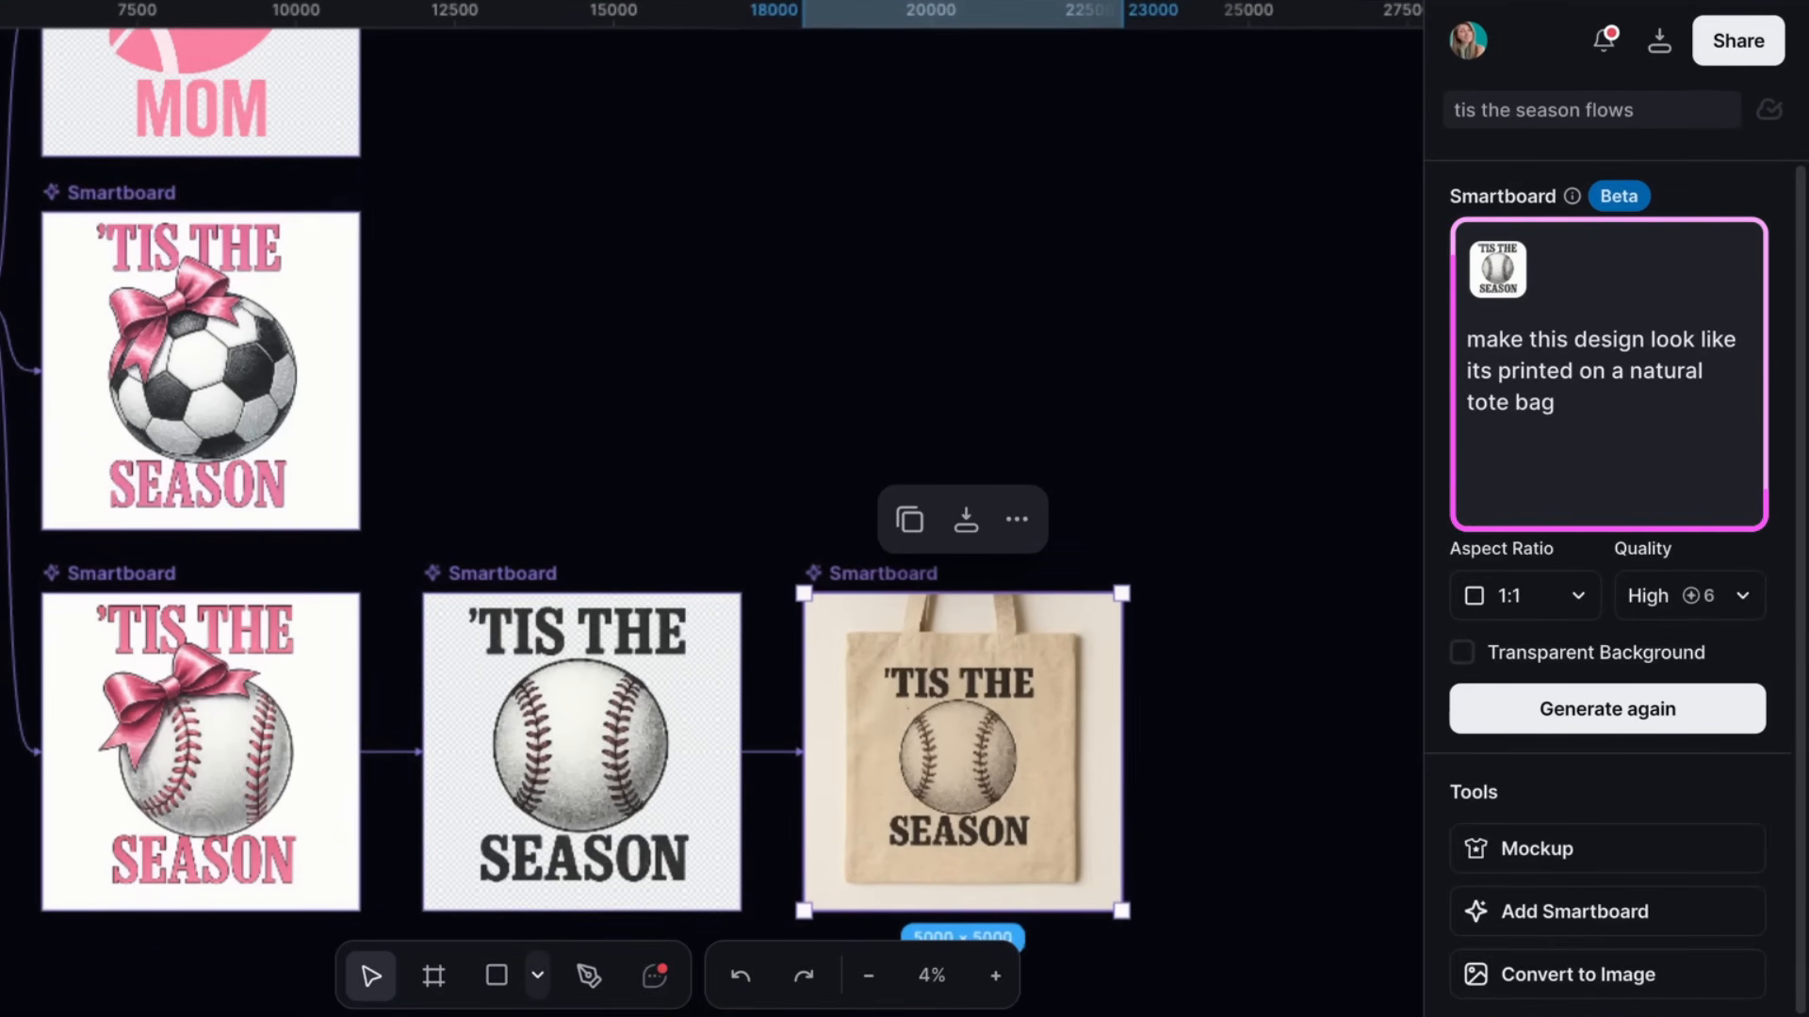
Step: Inspect the baseball tote bag smartboard up close against the design it branches from
{"action": "scroll", "coordinate": [904, 741], "scroll_direction": "up", "scroll_amount": 8}
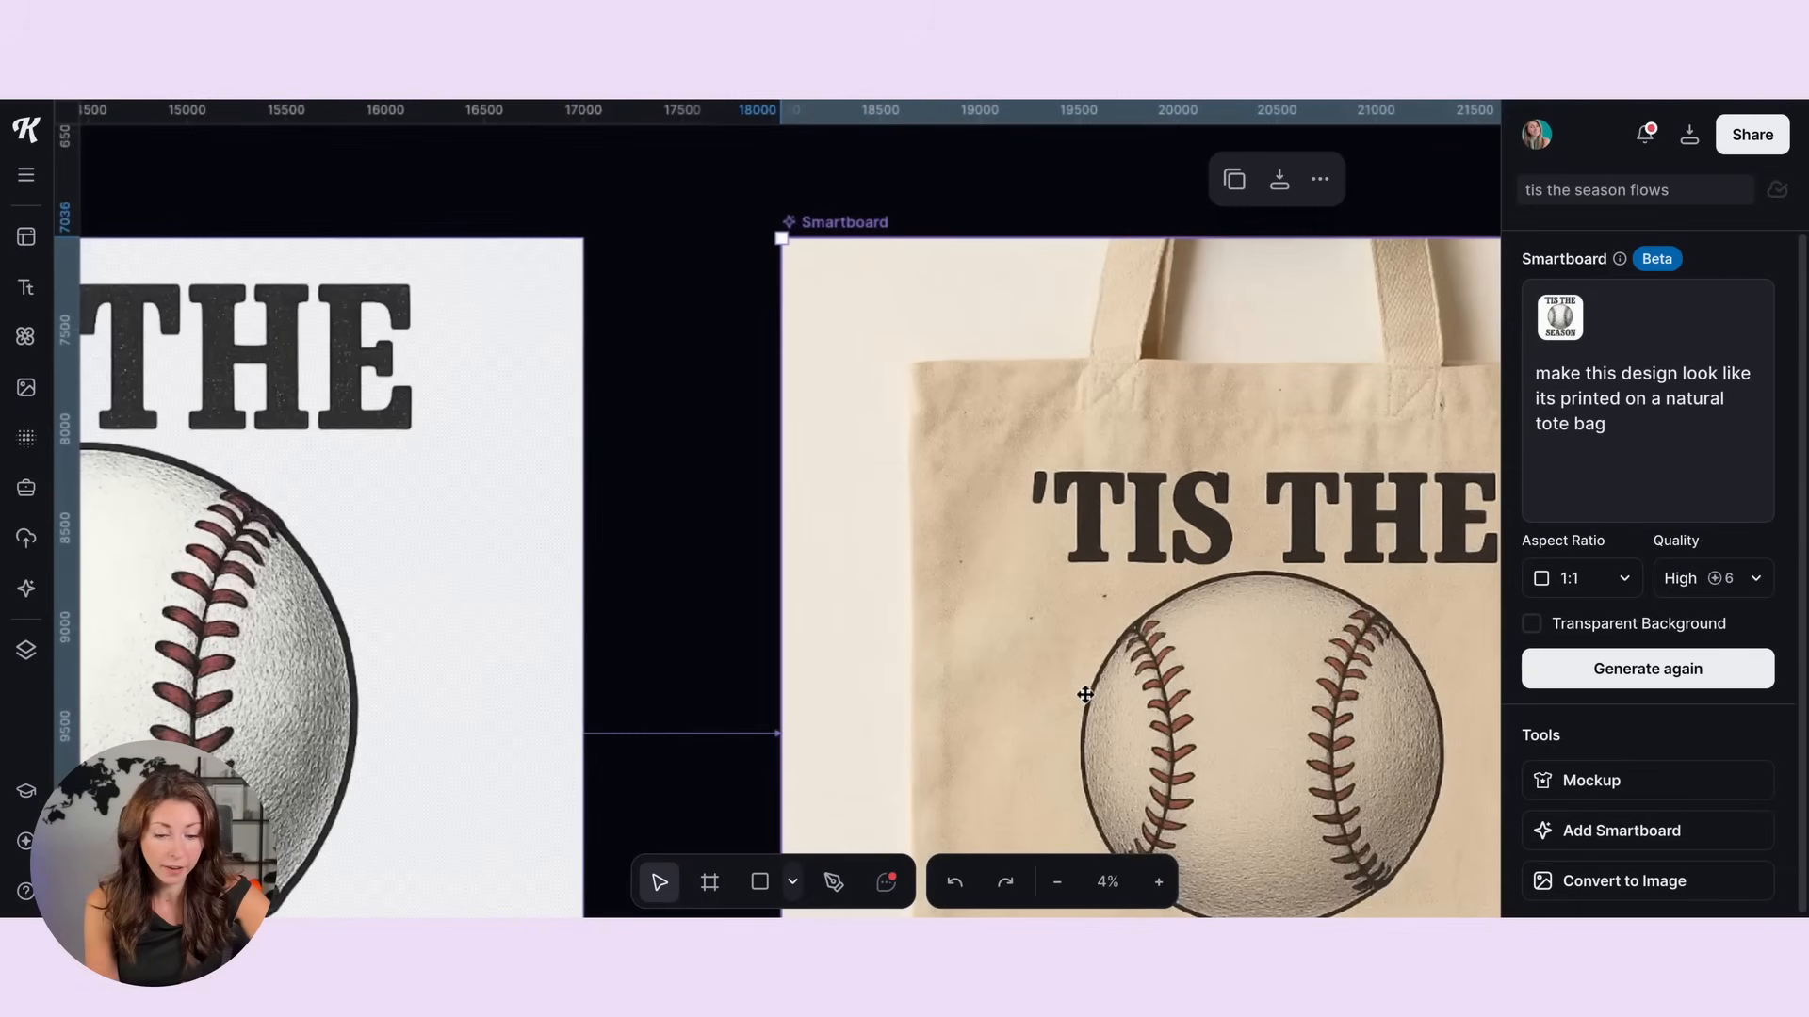
{"action": "scroll", "coordinate": [1085, 695], "scroll_direction": "down", "scroll_amount": 6}
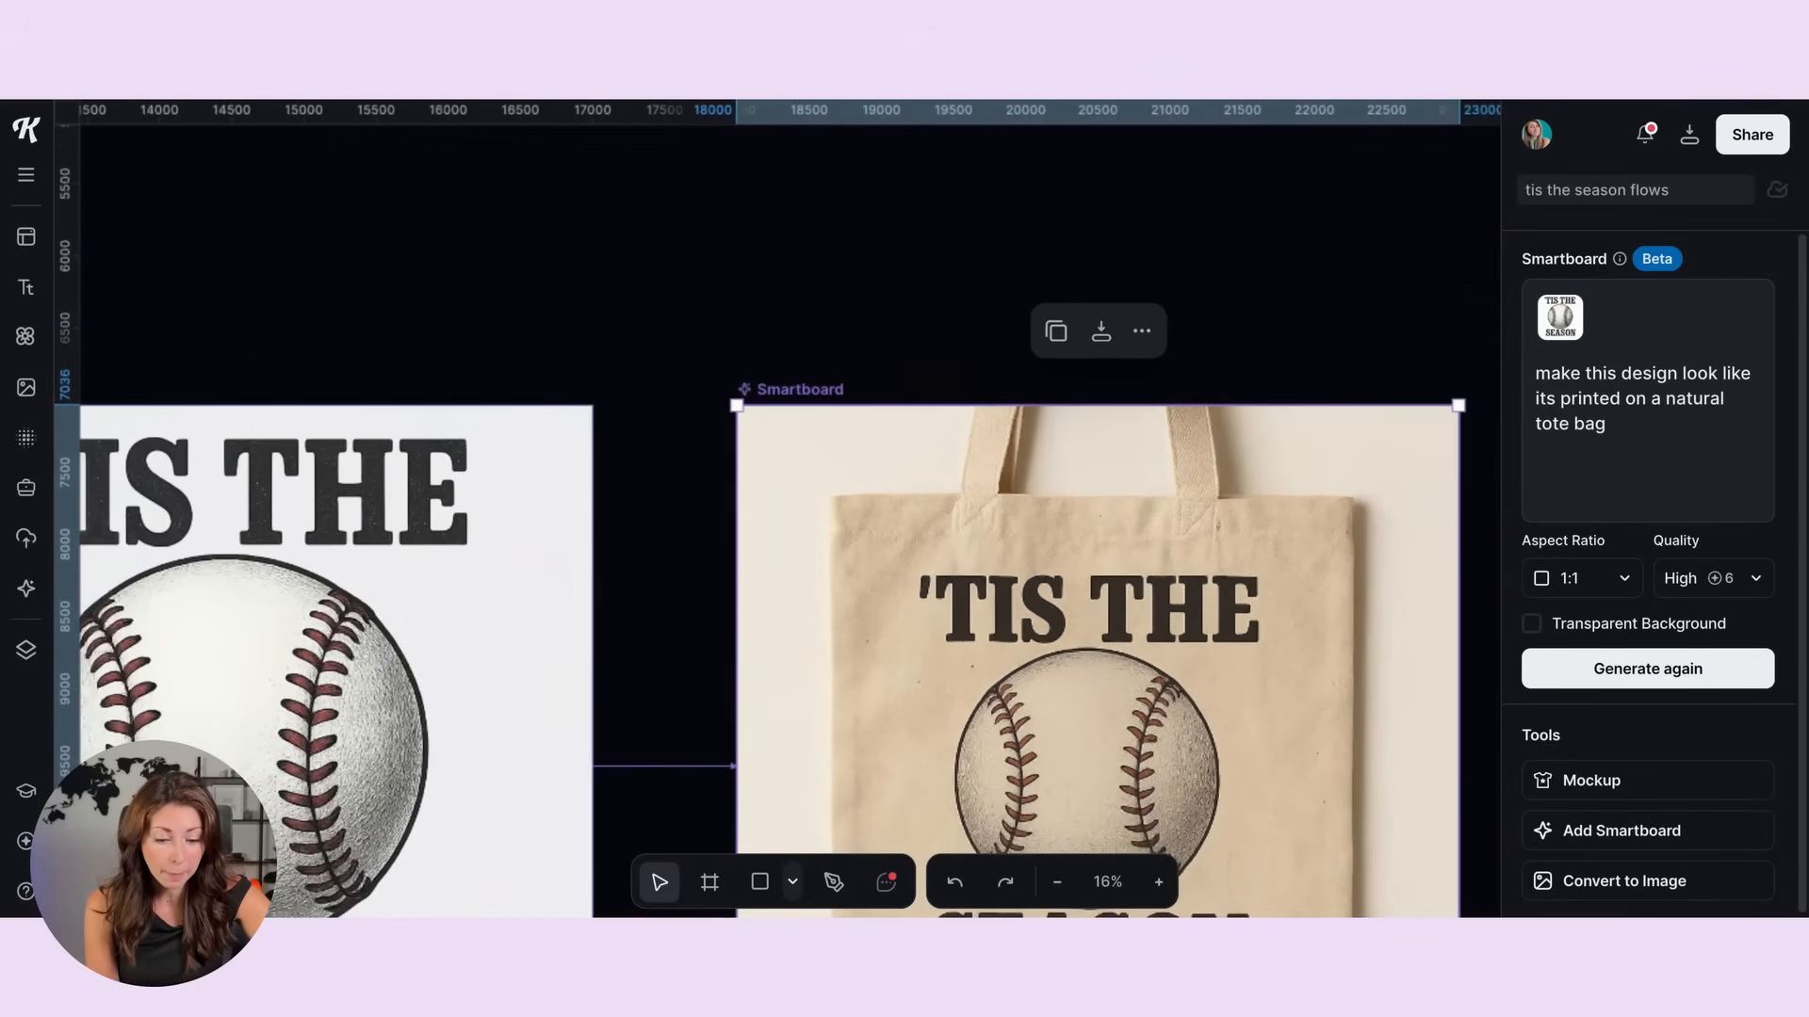
{"action": "scroll", "coordinate": [778, 508], "scroll_direction": "down", "scroll_amount": 1}
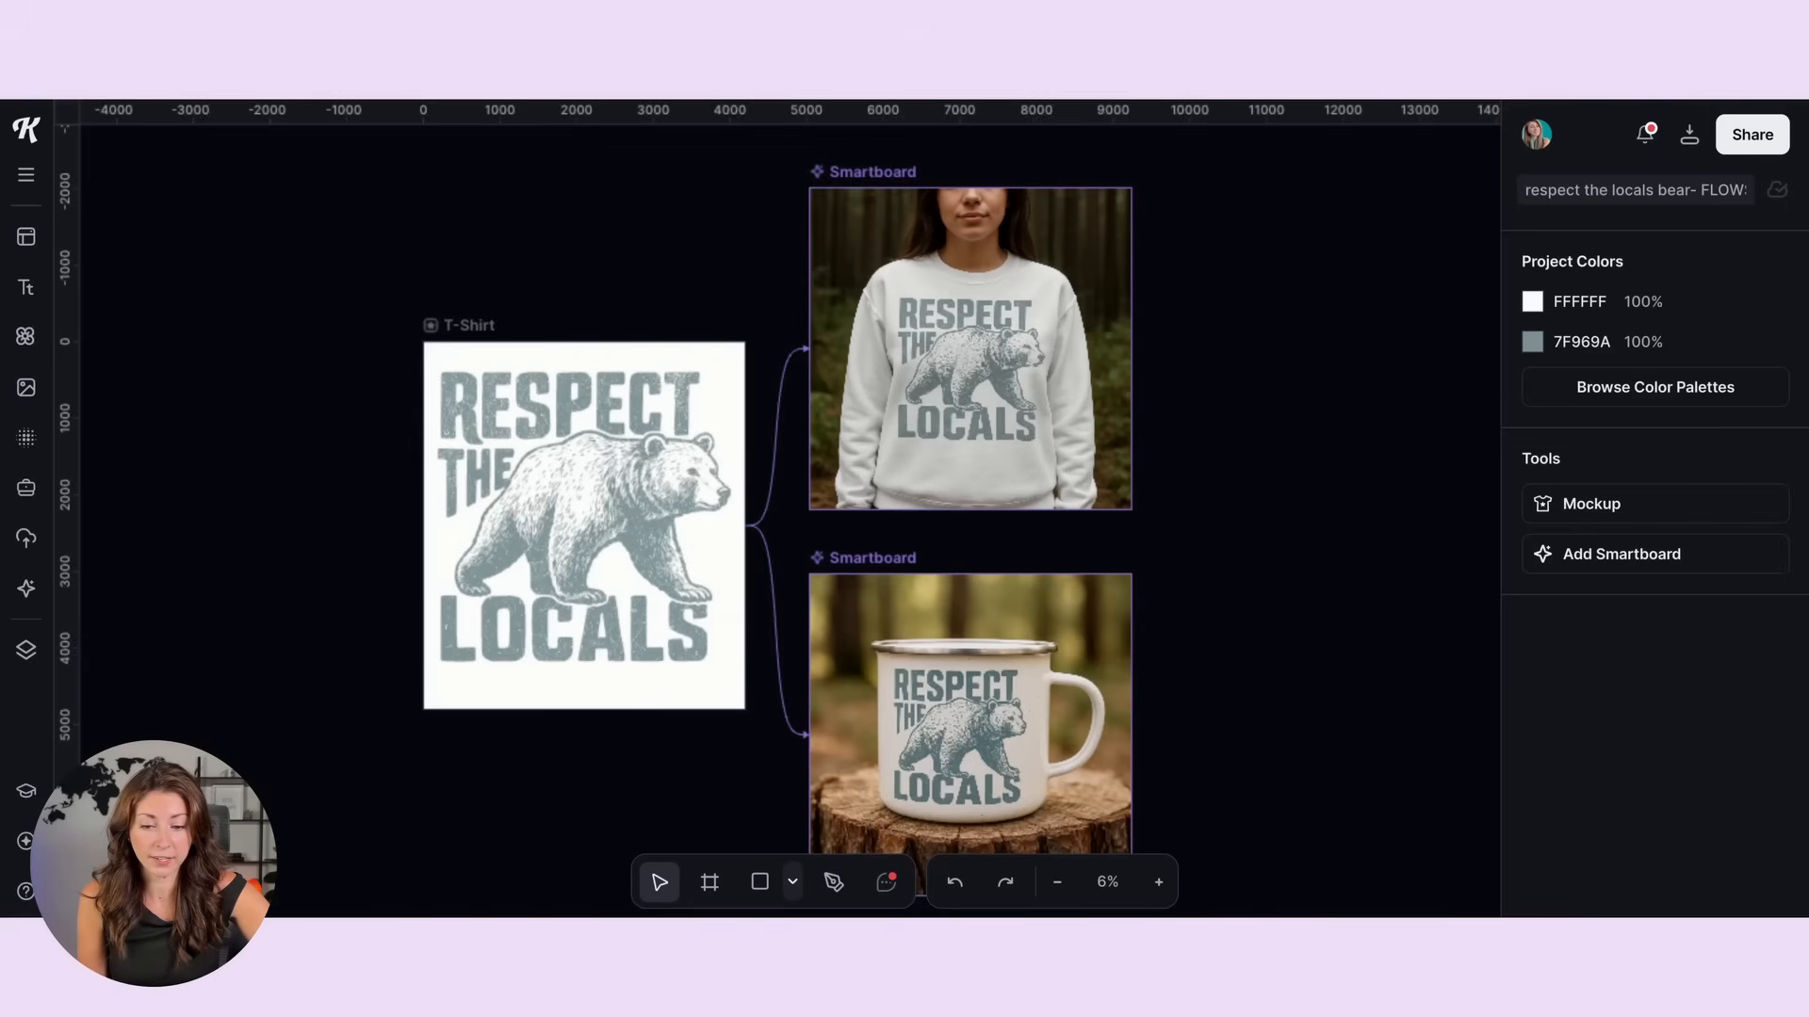
Step: Examine the Respect the Locals sweatshirt mockup smartboard and its prompt
{"action": "left_click", "coordinate": [878, 171]}
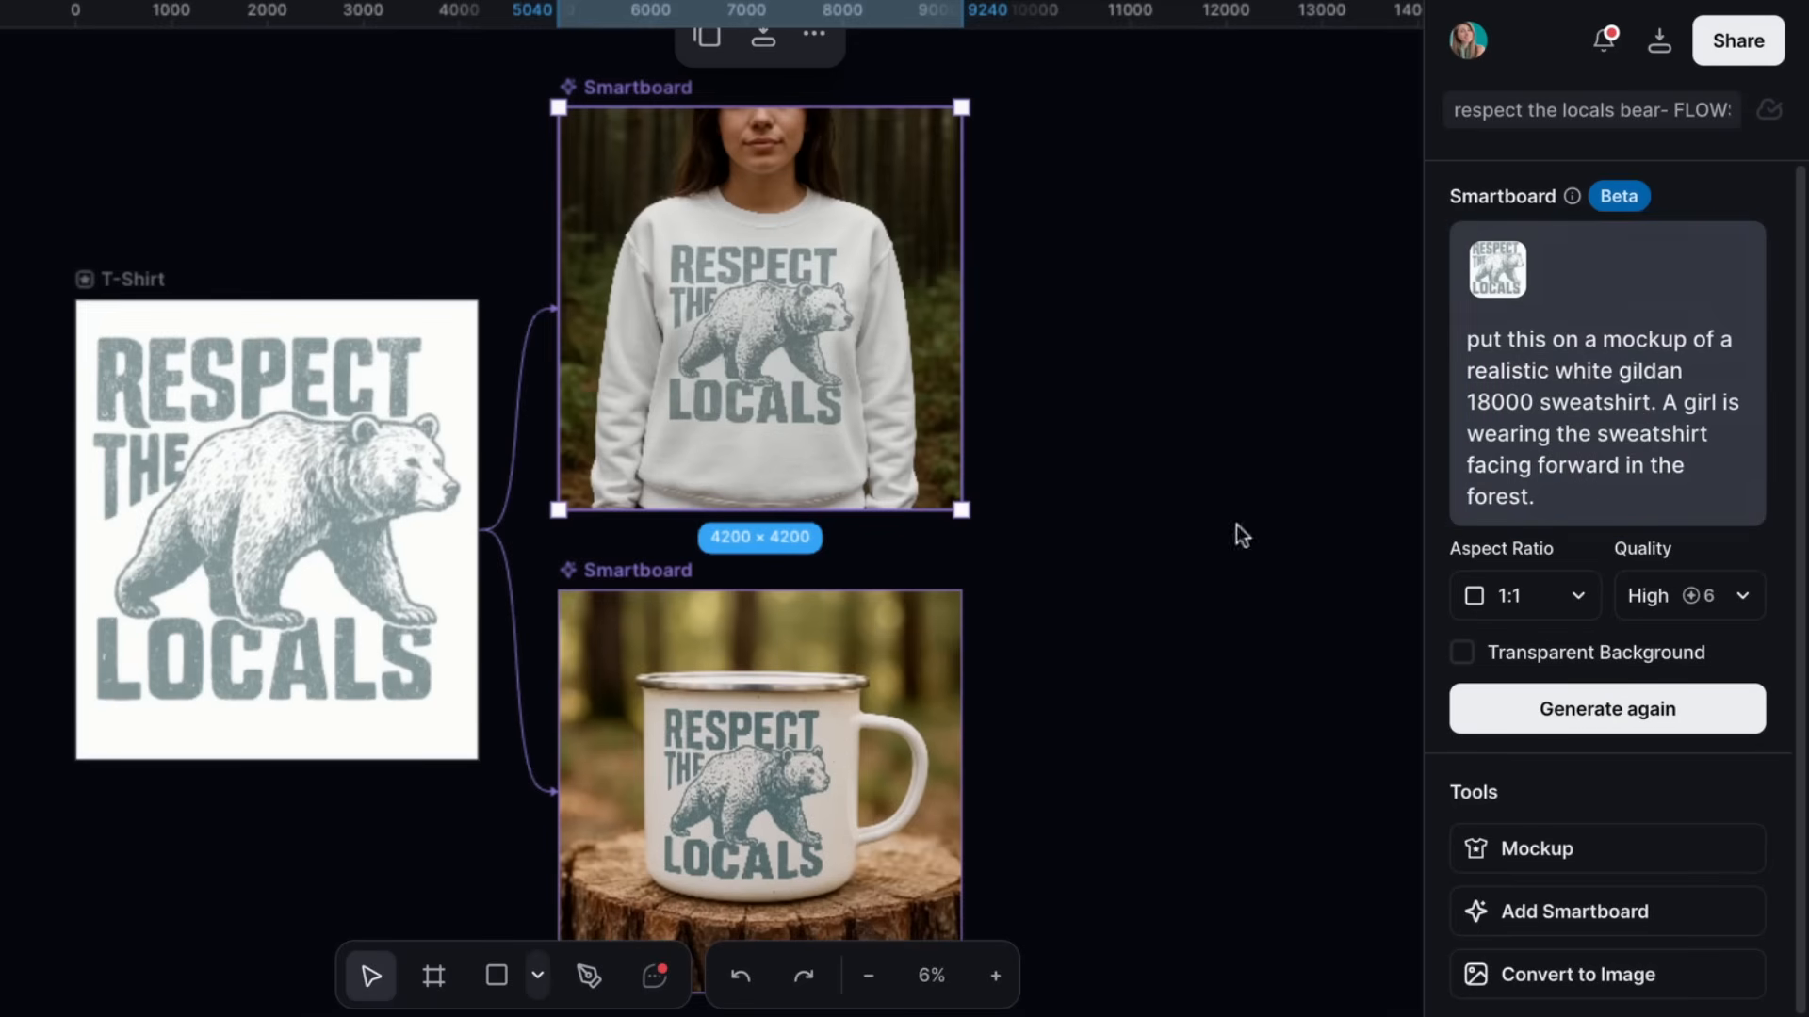
{"action": "scroll", "coordinate": [936, 528], "scroll_direction": "down", "scroll_amount": 1}
Step: Regenerate the sweatshirt mockup smartboard from the Handy Dads Club artboard, and select the mug smartboard
{"action": "left_click", "coordinate": [647, 515]}
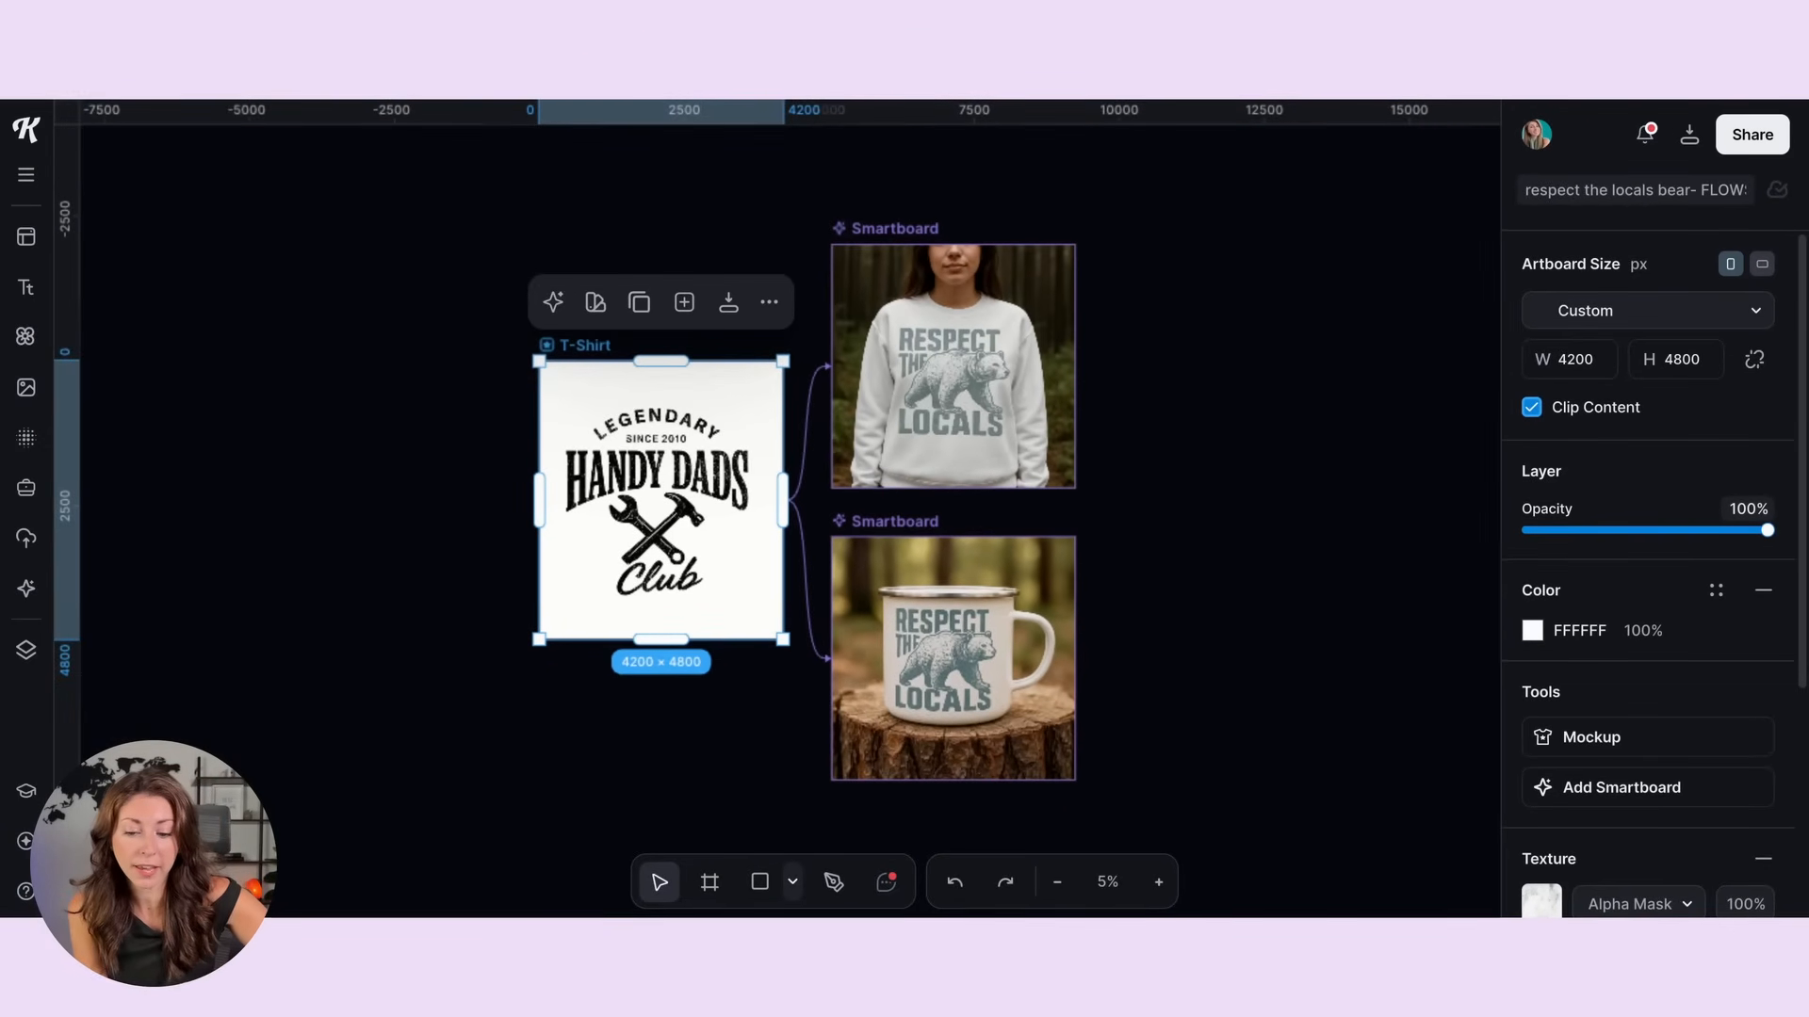
{"action": "left_click", "coordinate": [923, 230]}
{"action": "left_click", "coordinate": [1675, 675]}
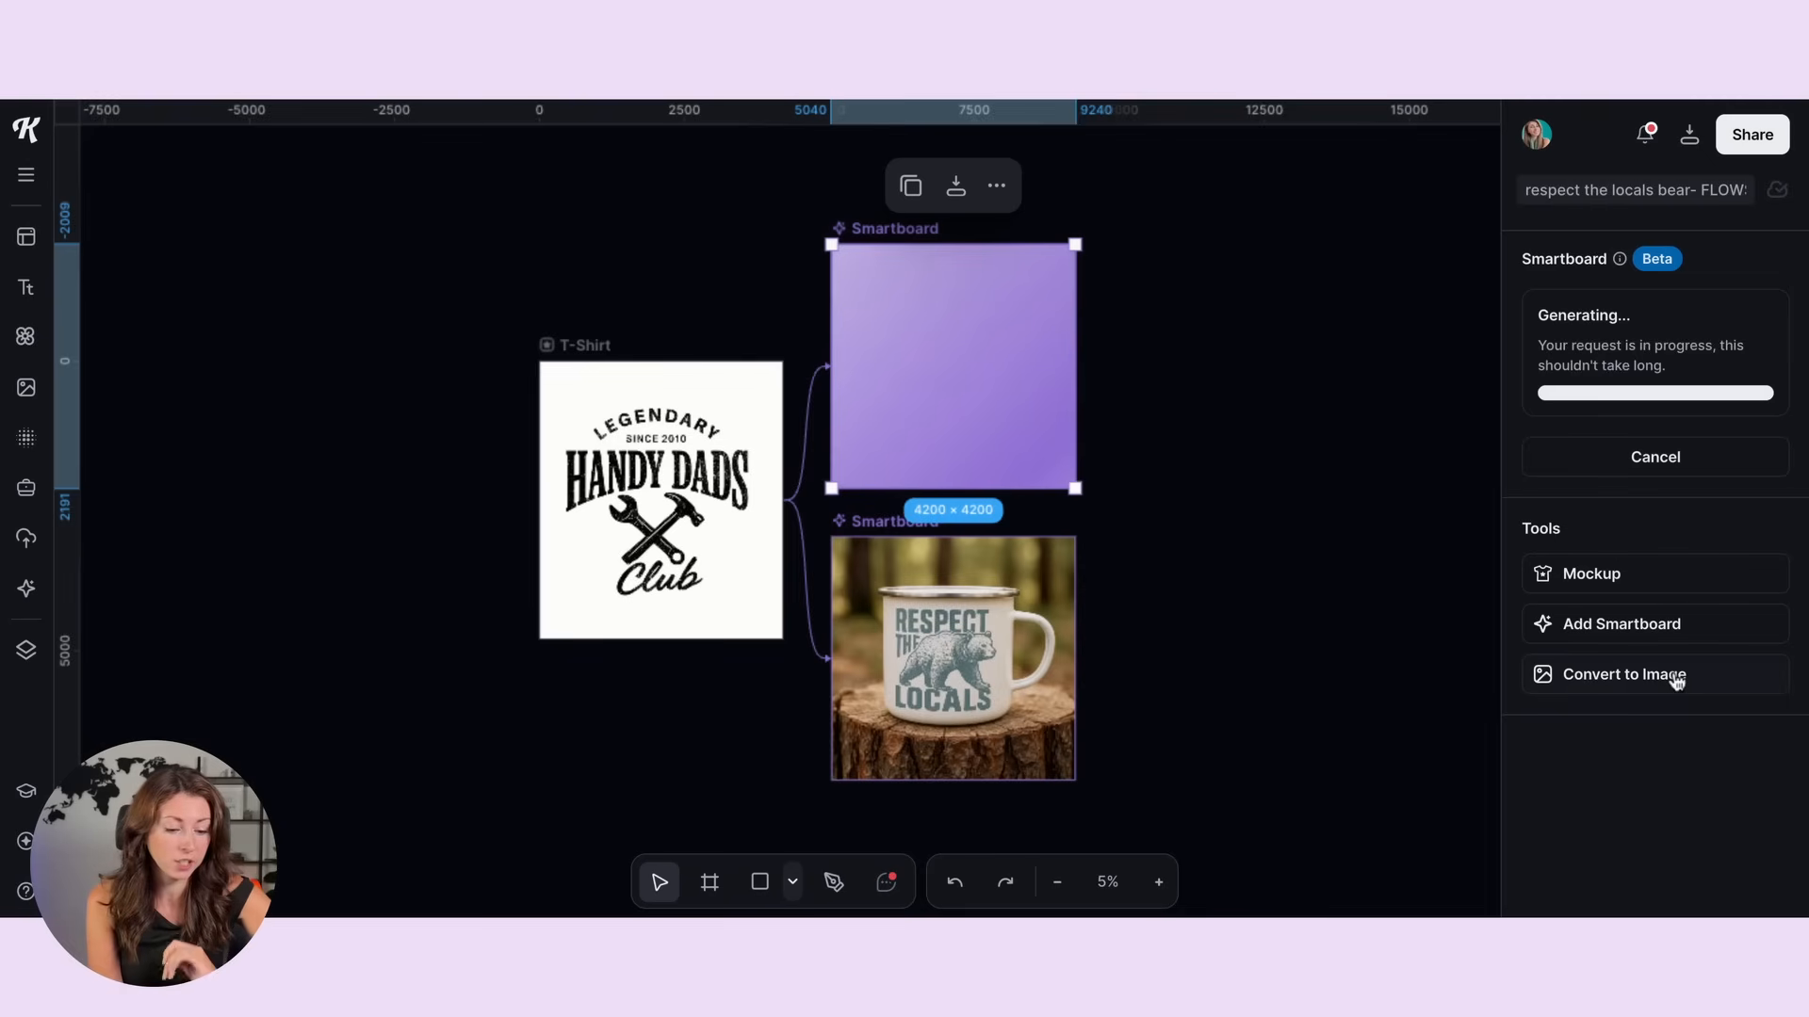
{"action": "left_click", "coordinate": [885, 533]}
{"action": "left_click", "coordinate": [885, 540]}
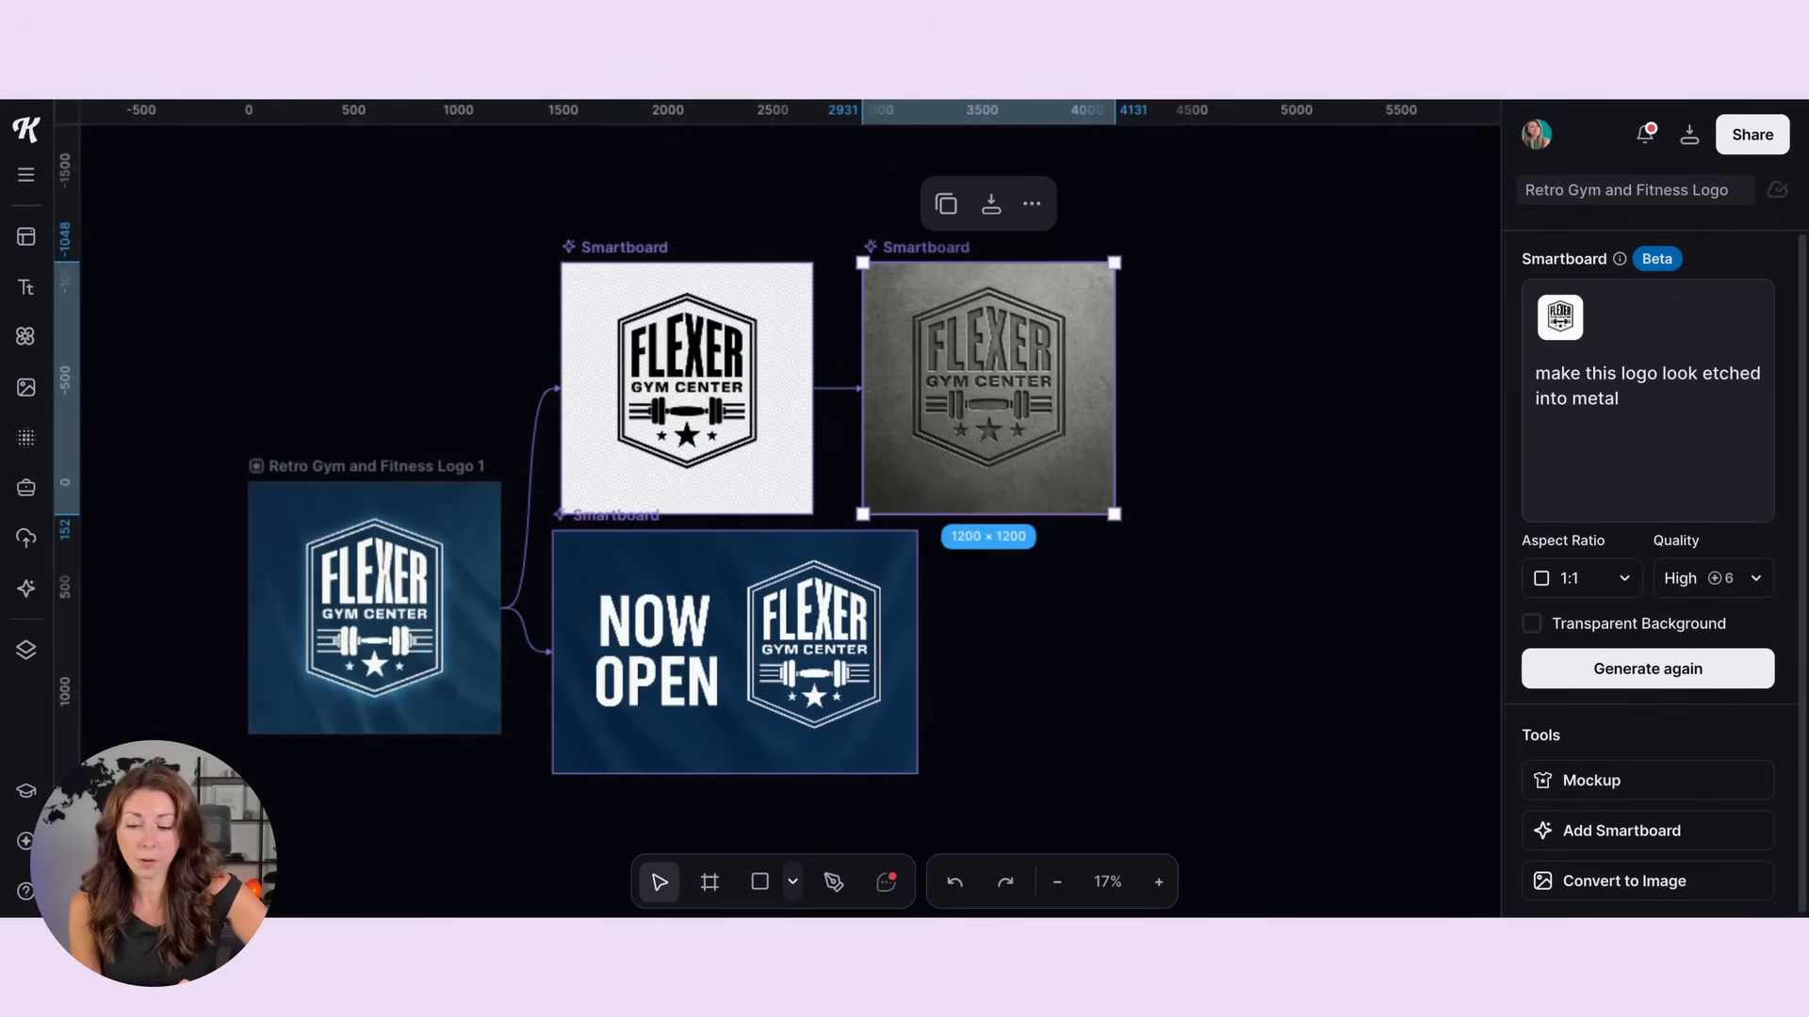
Step: Examine the original Flexer Gym Center logo, its flat black vector smartboard and the etched metal version with their prompts
{"action": "left_click", "coordinate": [366, 465]}
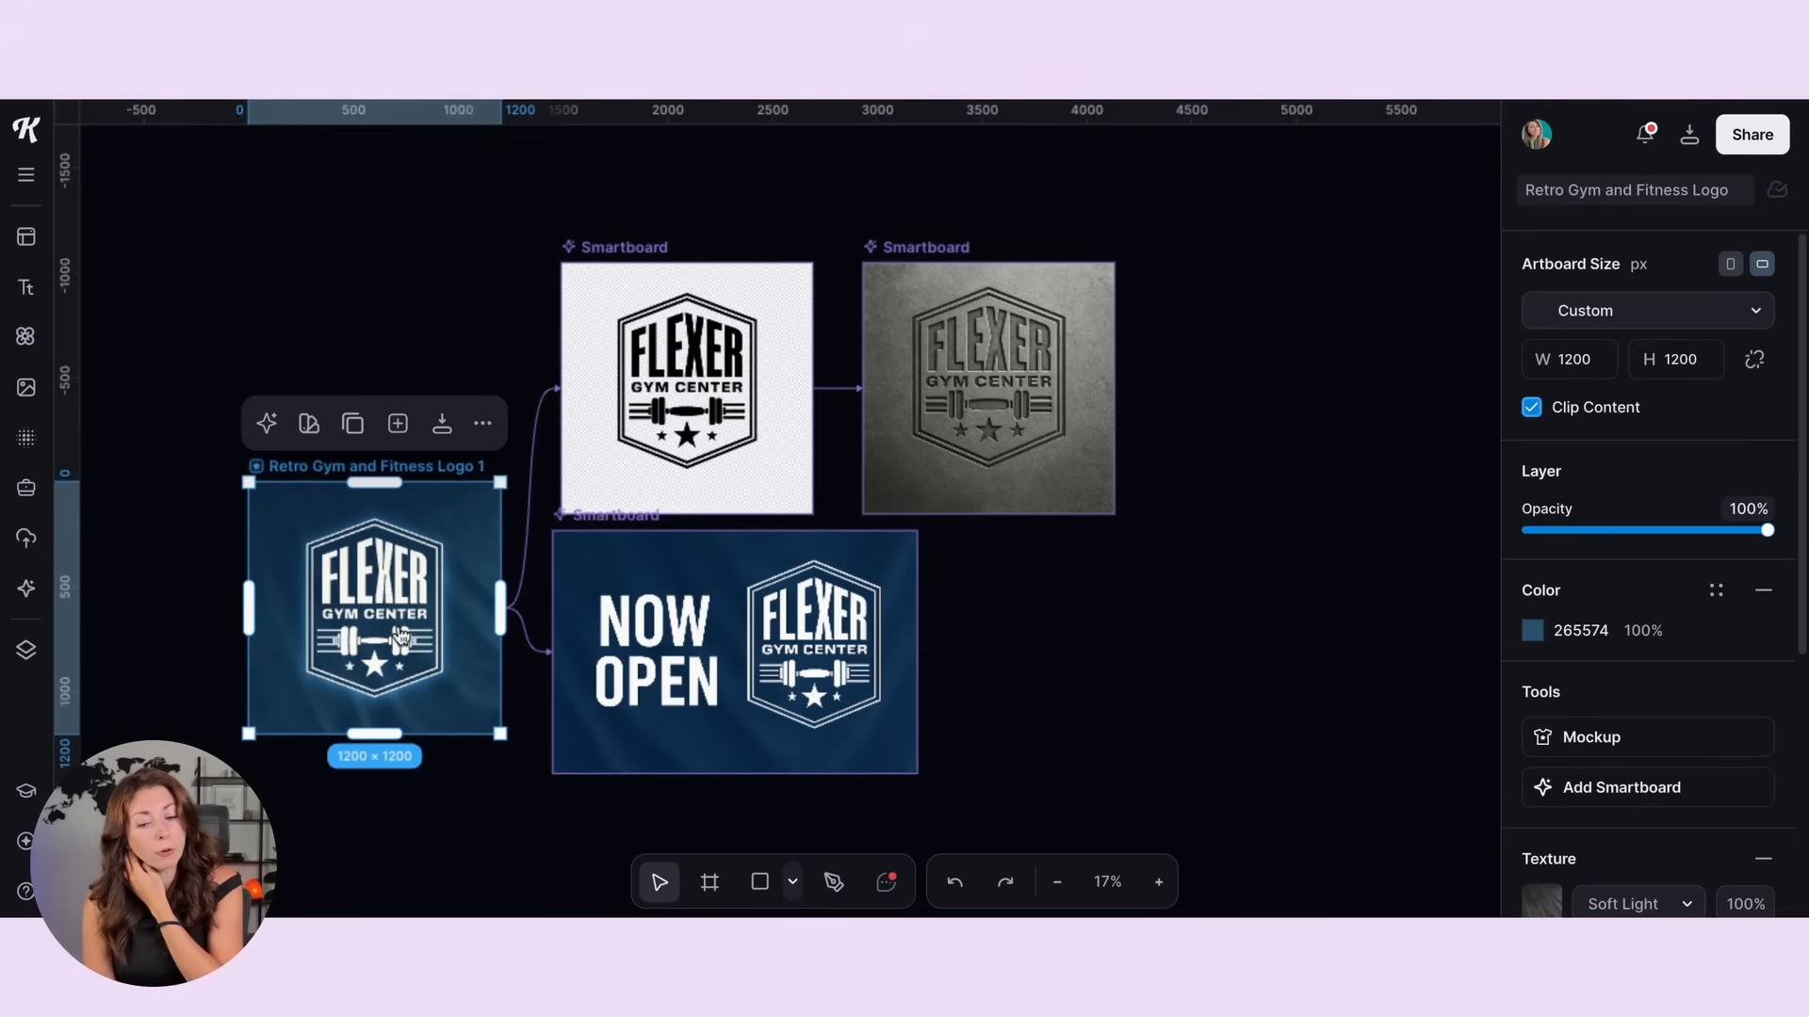
{"action": "left_click", "coordinate": [622, 250]}
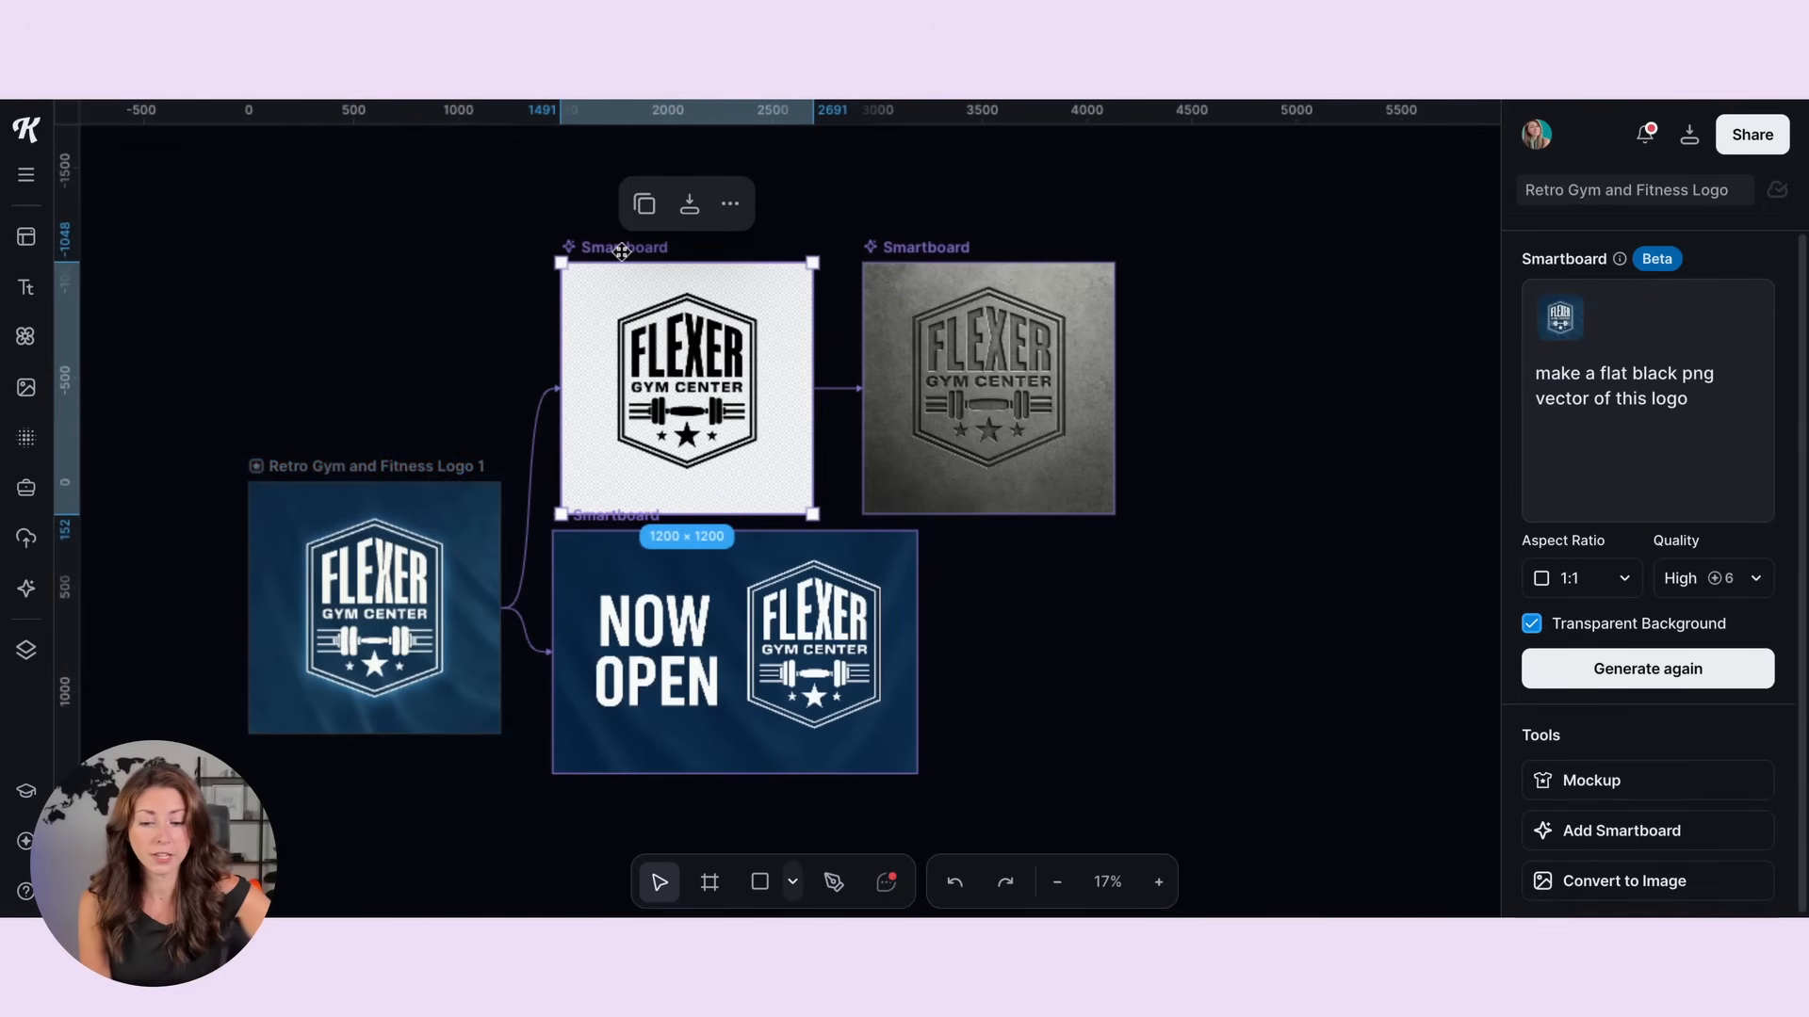
{"action": "left_click", "coordinate": [1716, 363]}
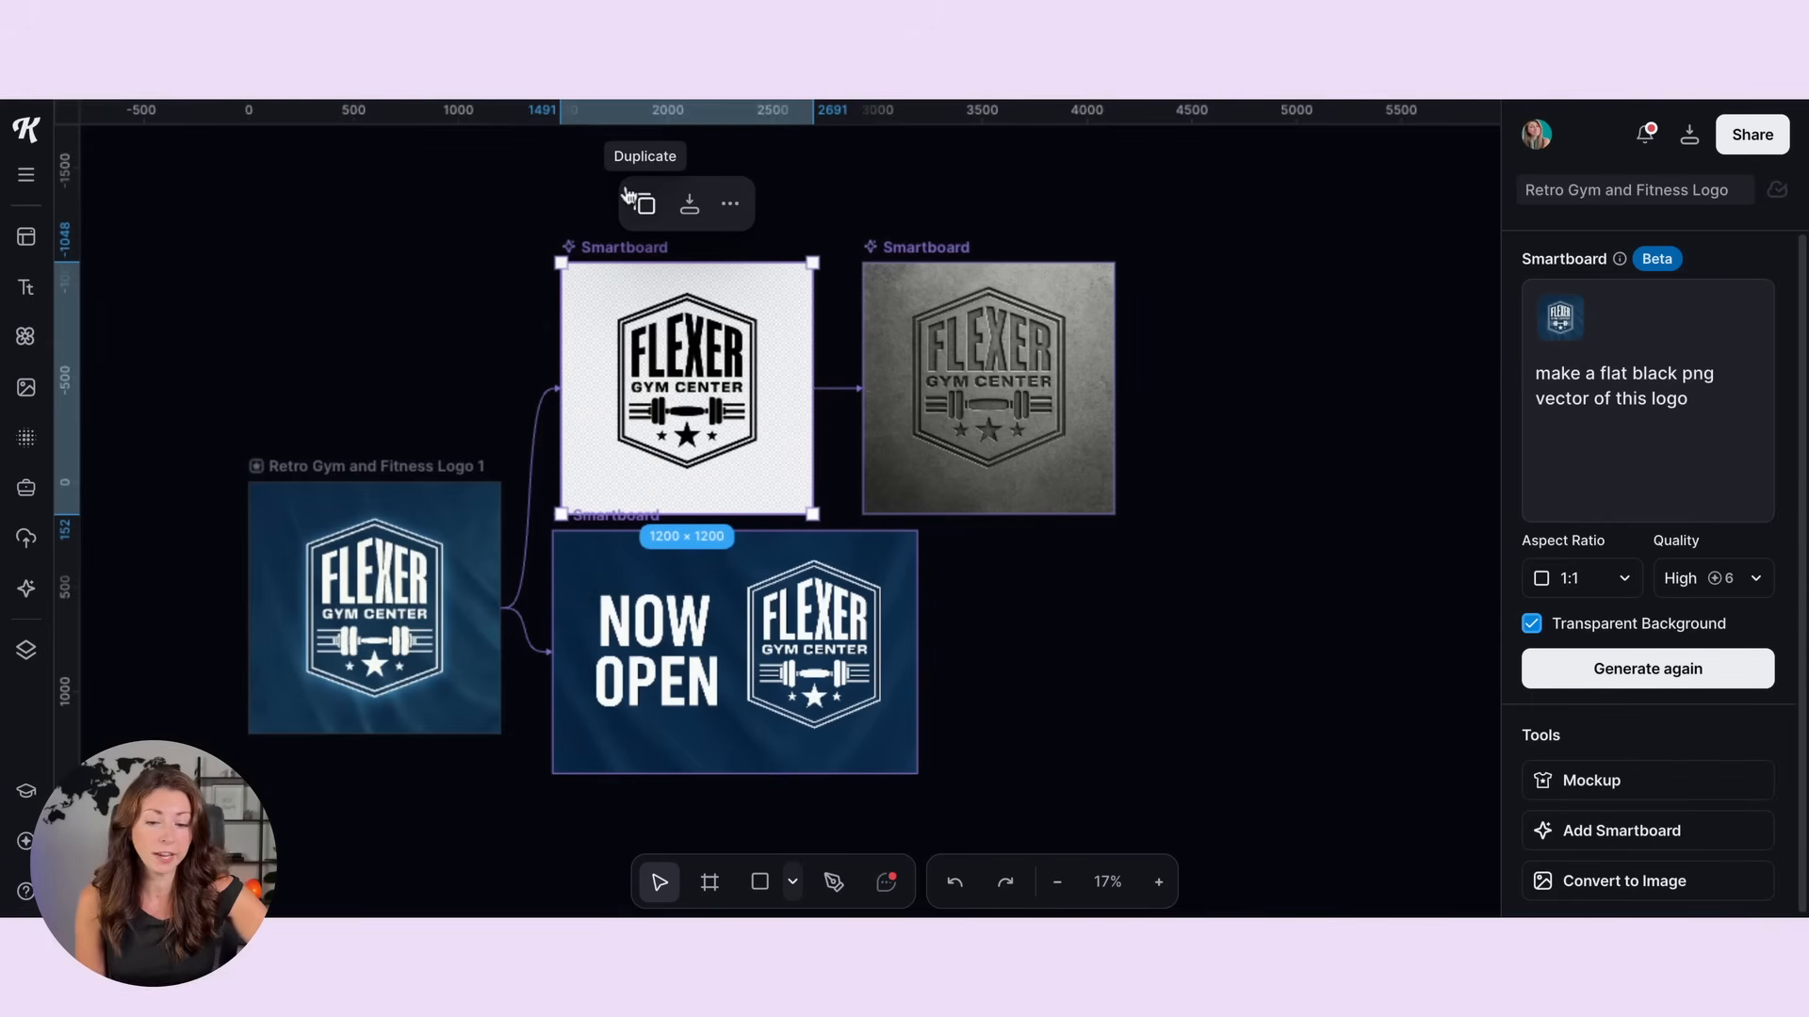
{"action": "left_click", "coordinate": [949, 251]}
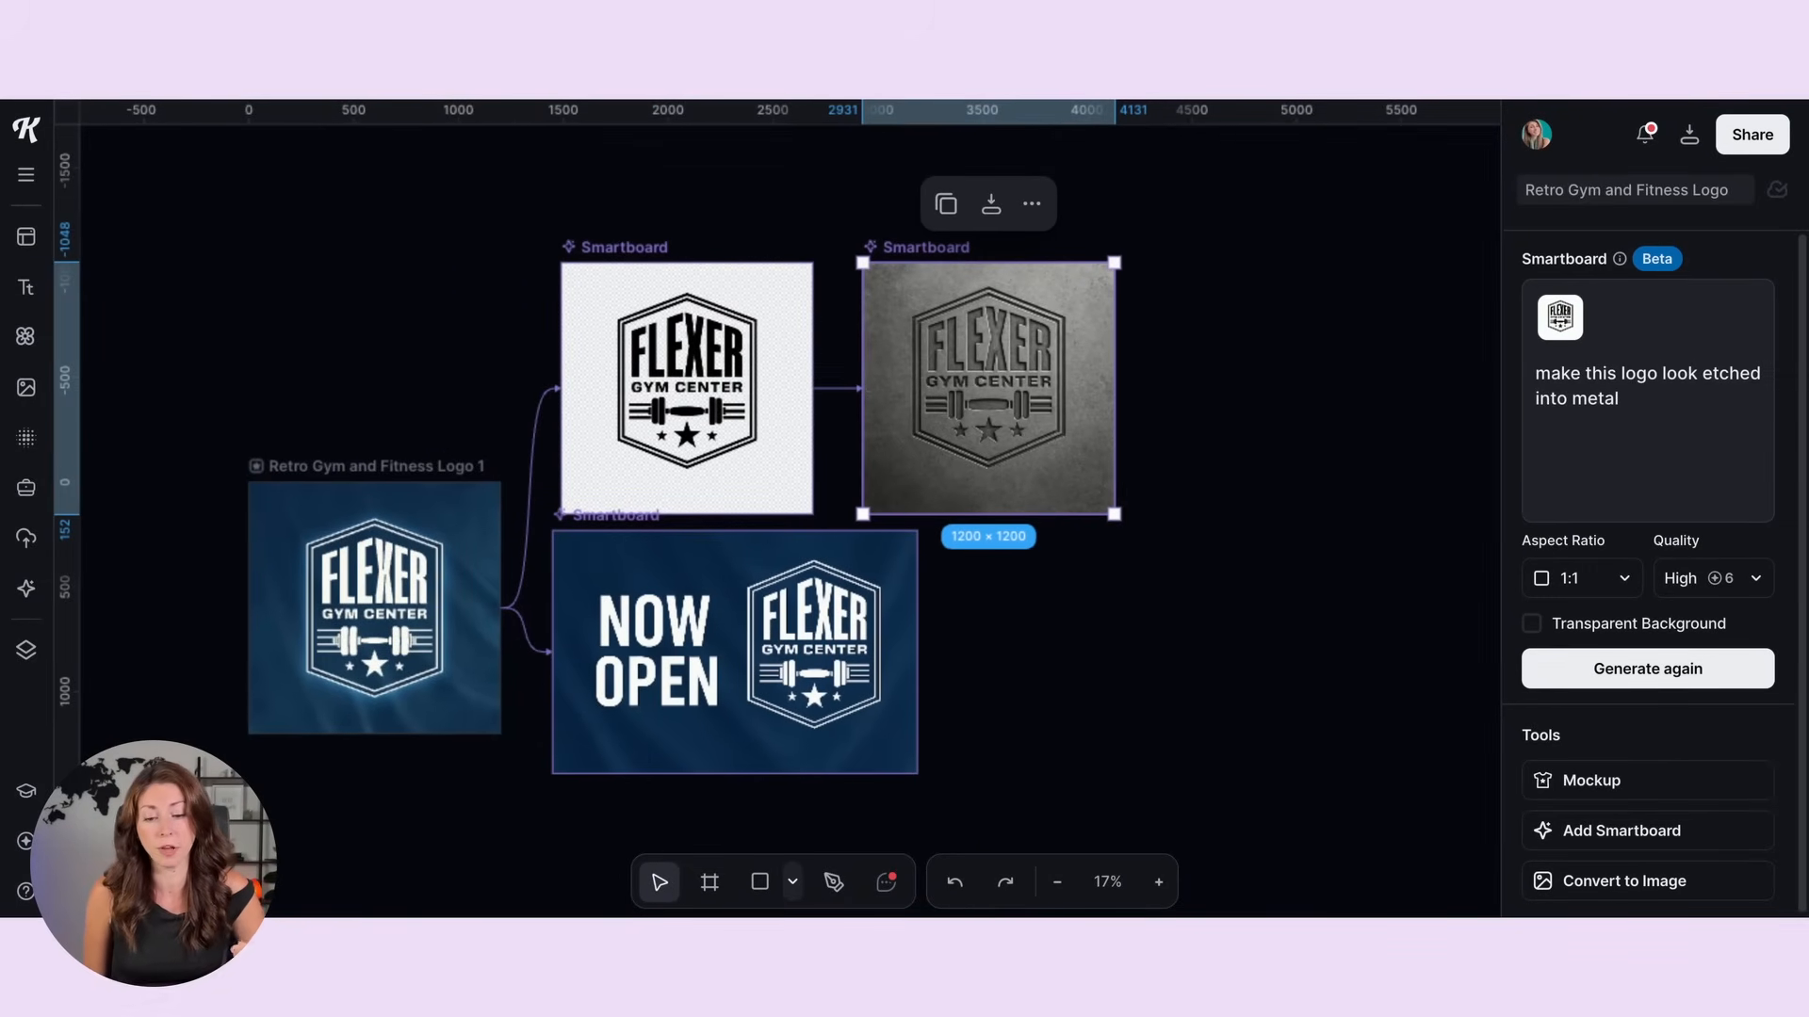
Step: Examine the NOW OPEN banner smartboard's prompt and its aspect ratio options
{"action": "left_click", "coordinate": [571, 510]}
{"action": "left_click", "coordinate": [587, 523]}
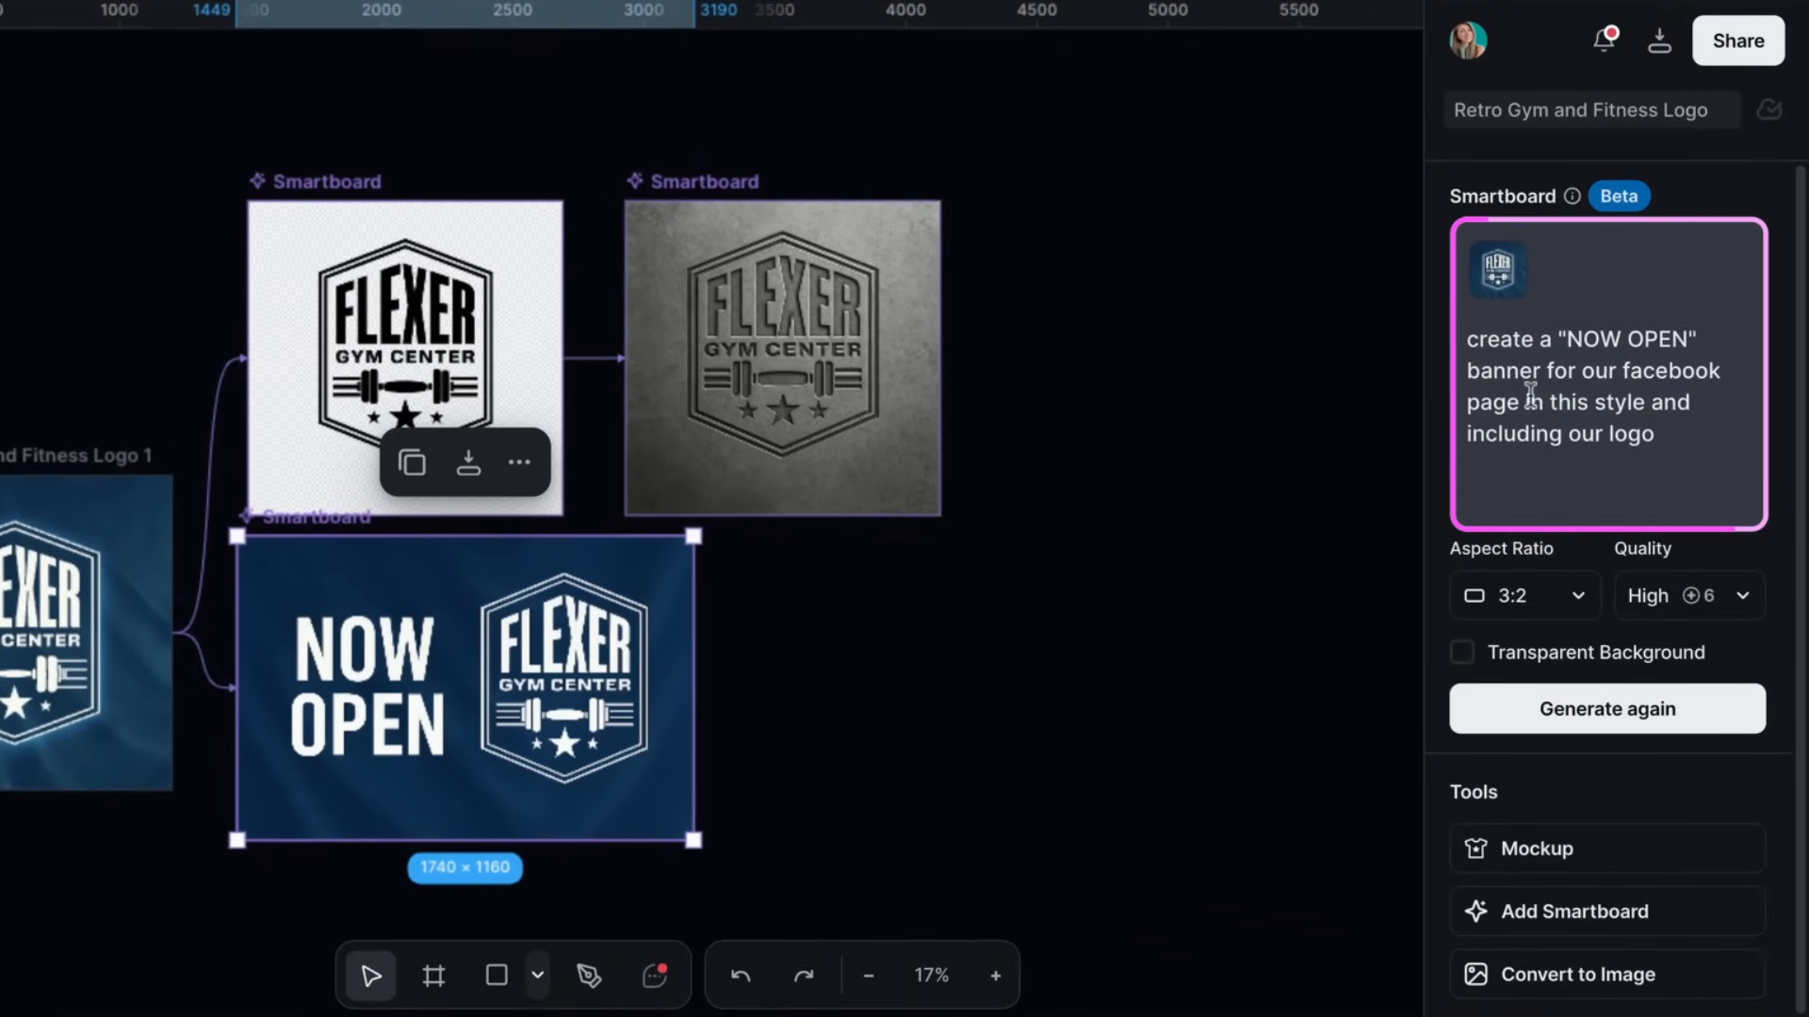
{"action": "scroll", "coordinate": [1596, 341], "scroll_direction": "down", "scroll_amount": 1}
{"action": "left_click", "coordinate": [1533, 613]}
{"action": "left_click", "coordinate": [1536, 618]}
{"action": "left_click", "coordinate": [1530, 595]}
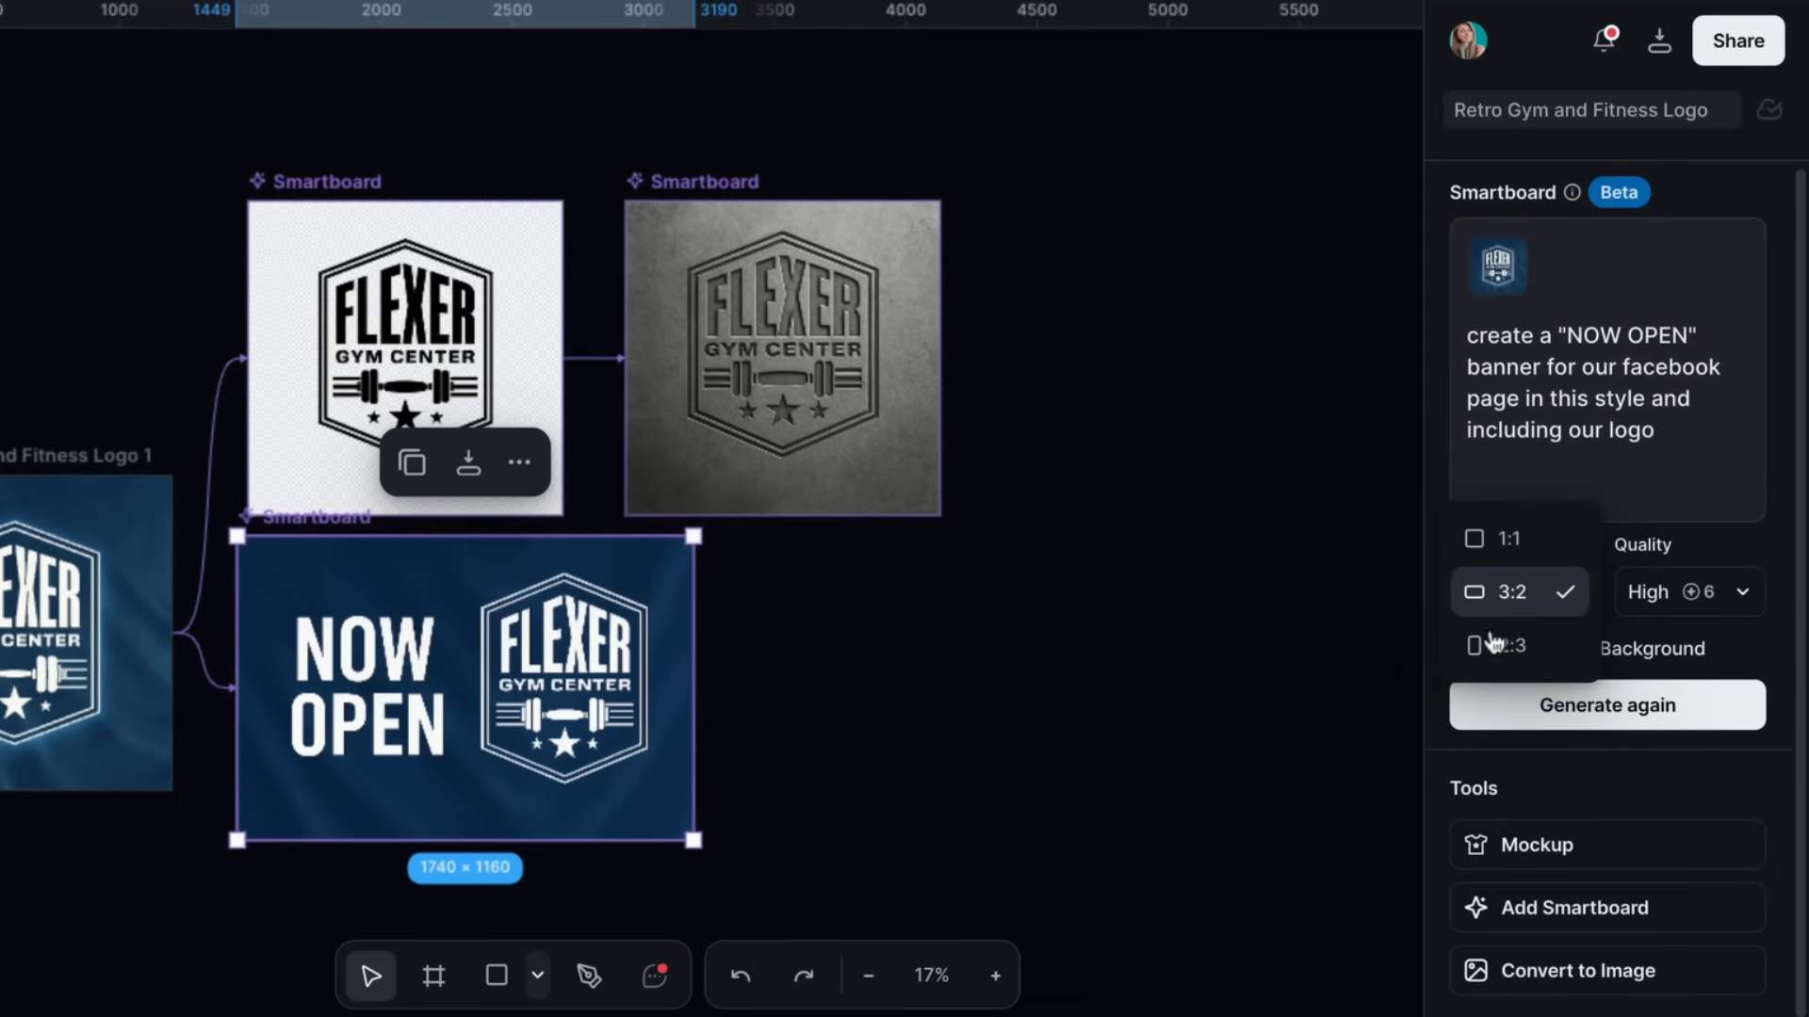
{"action": "left_click", "coordinate": [1601, 554]}
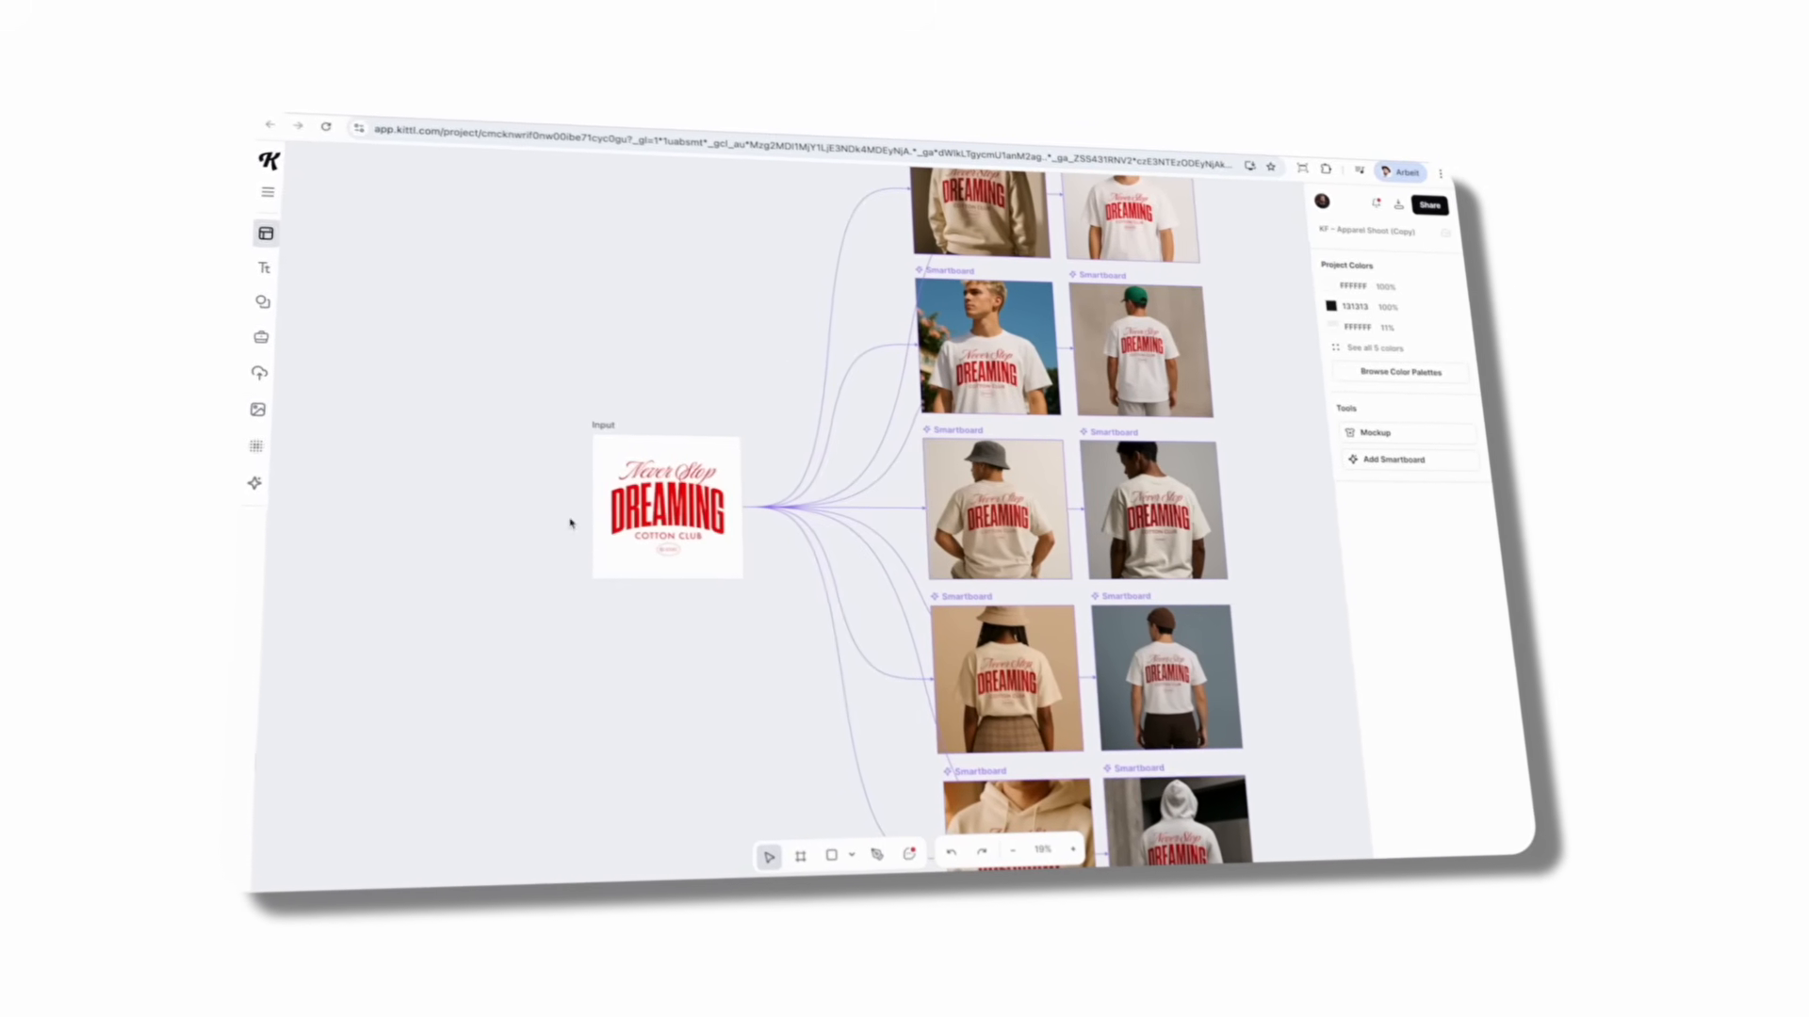
Step: Select the arched DREAMING text on the Never Stop Dreaming input artboard
{"action": "scroll", "coordinate": [653, 462], "scroll_direction": "up", "scroll_amount": 5}
{"action": "left_click", "coordinate": [785, 505]}
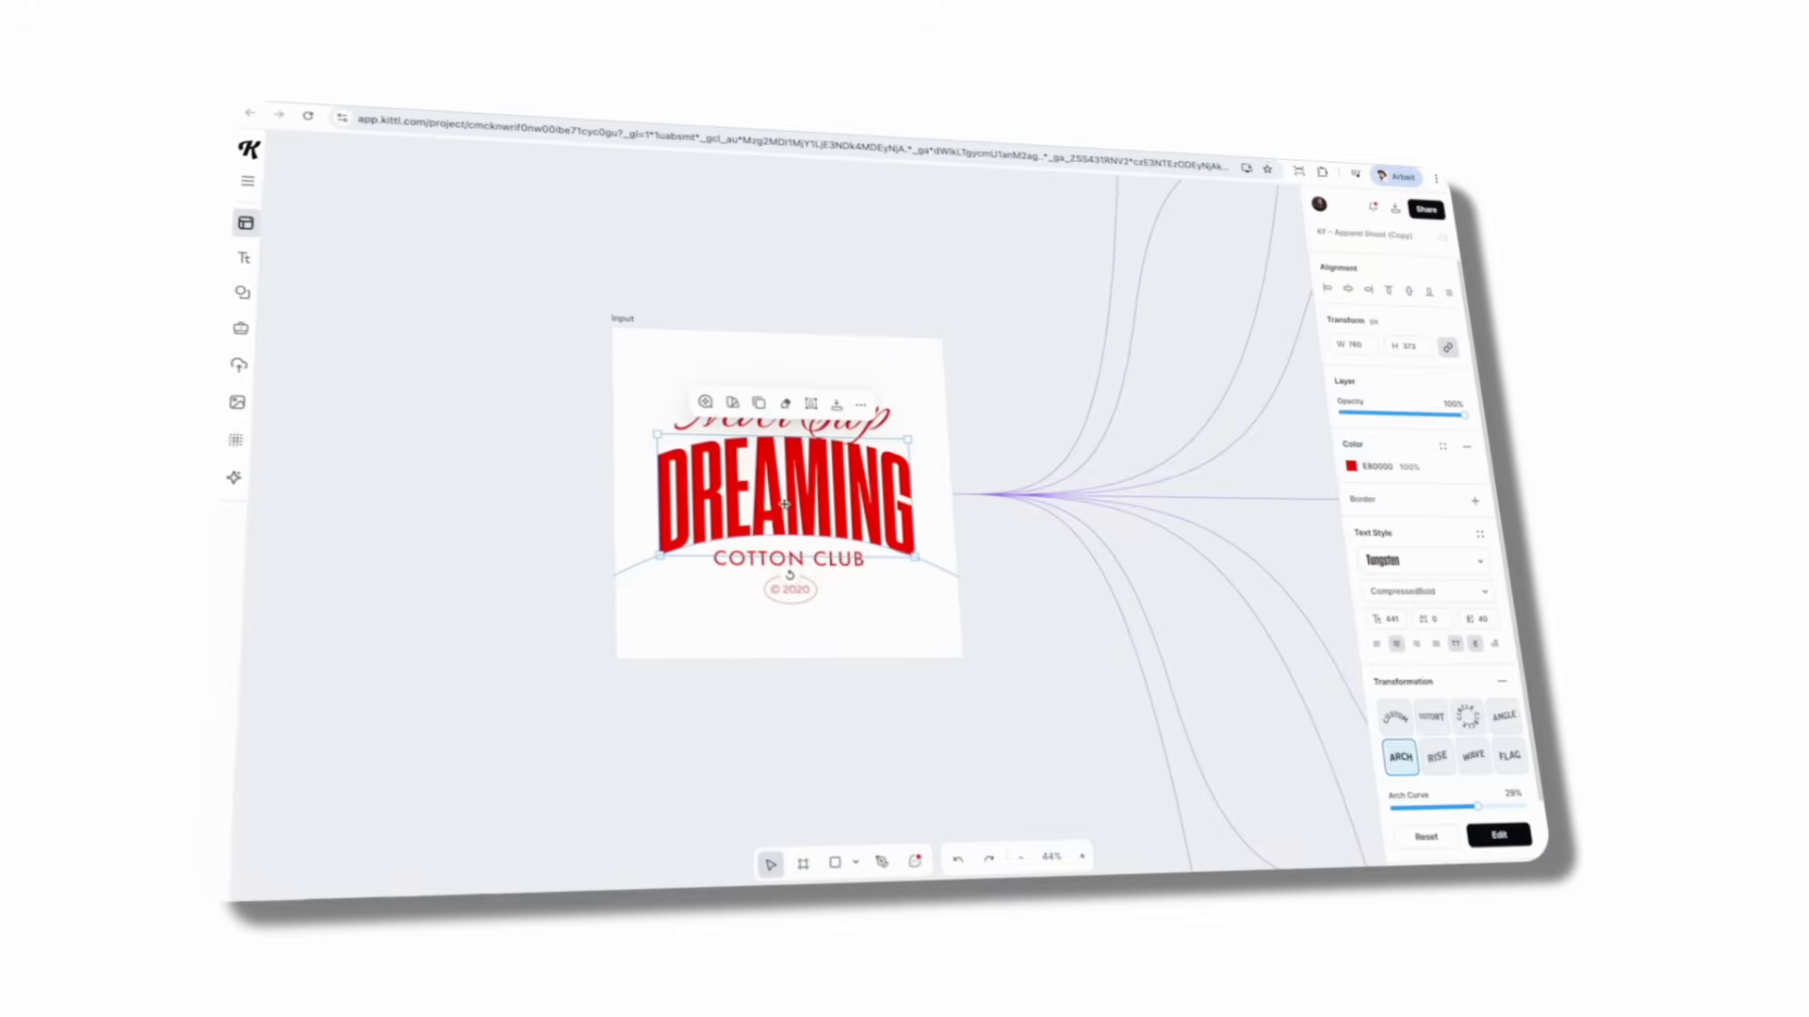